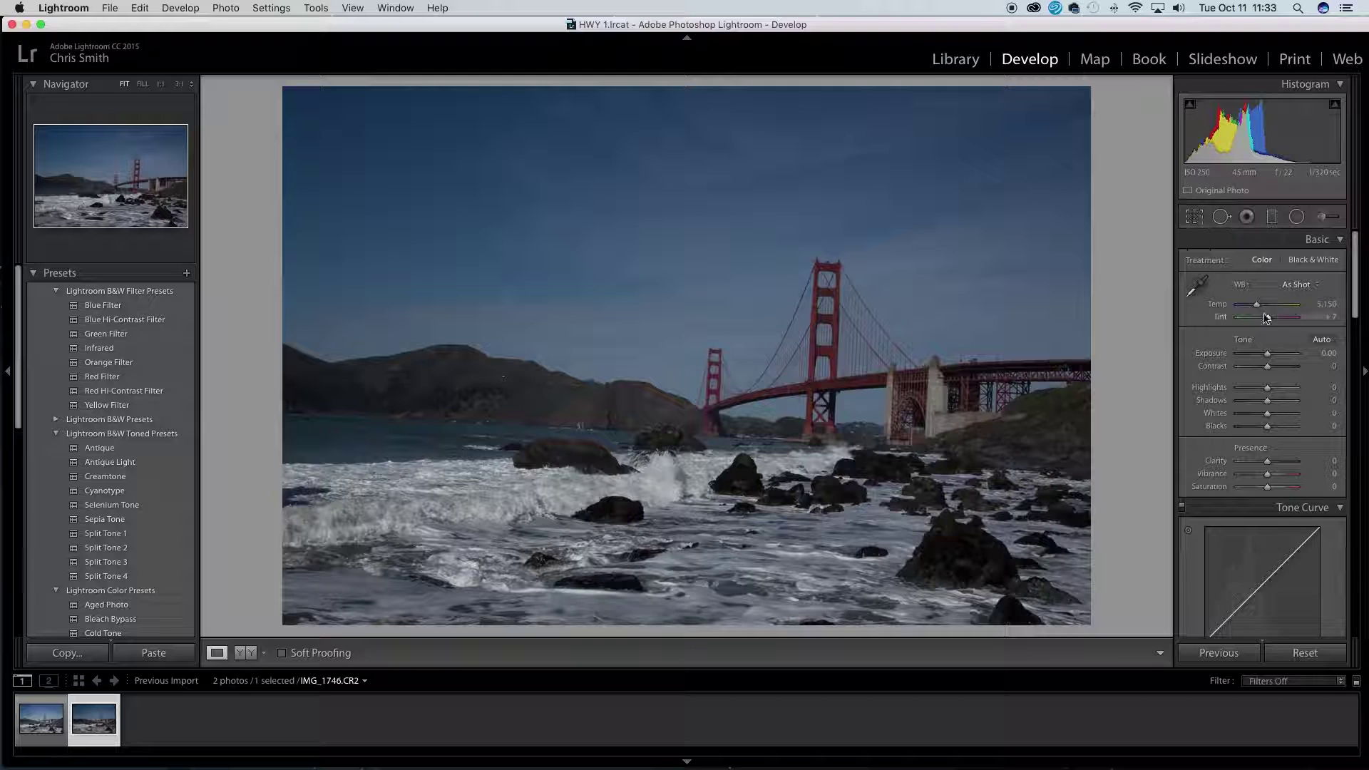
- Look through the adjustment sections available for the bridge photo, from Basic and Tone Curve to HSL, Split Toning and Detail
{"action": "scroll", "coordinate": [1267, 337], "scroll_direction": "down", "scroll_amount": 2}
{"action": "scroll", "coordinate": [1266, 336], "scroll_direction": "down", "scroll_amount": 2}
{"action": "scroll", "coordinate": [1188, 357], "scroll_direction": "down", "scroll_amount": 2}
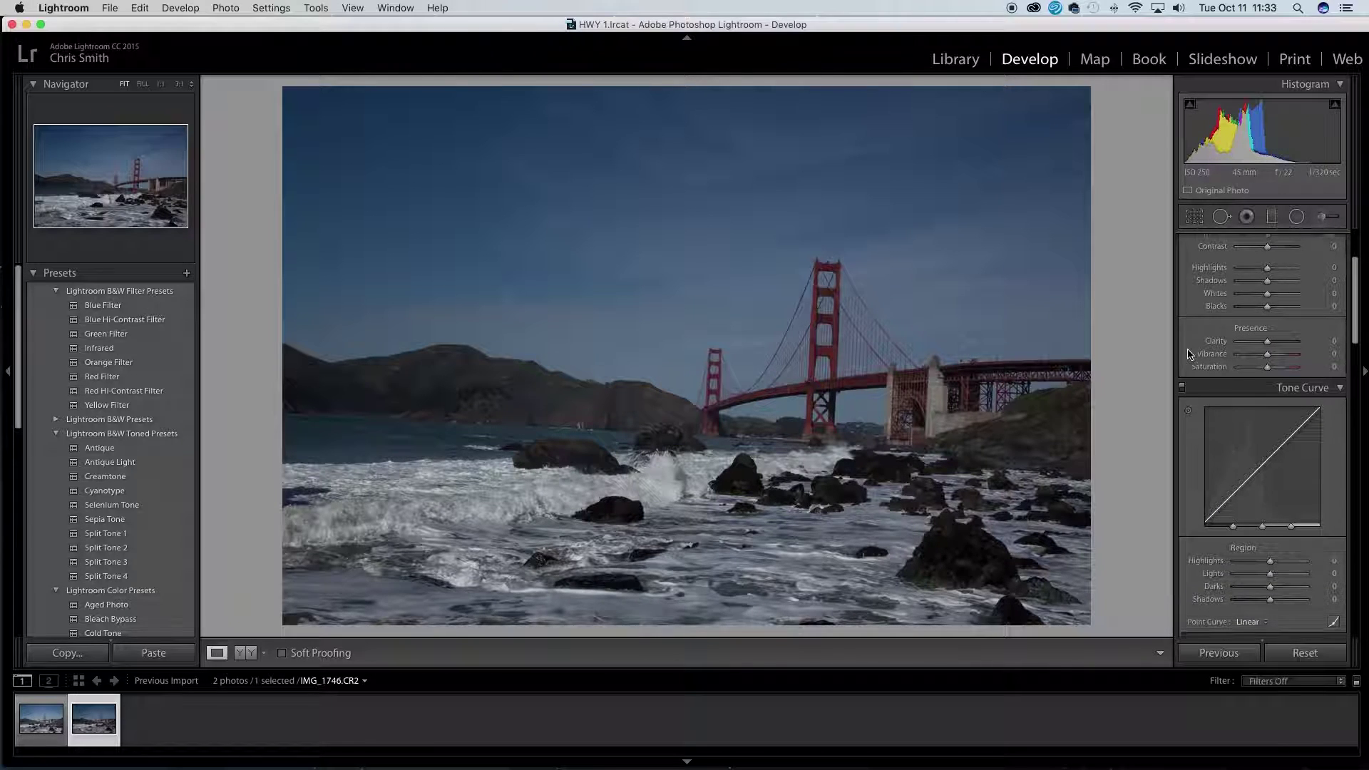
{"action": "scroll", "coordinate": [1189, 418], "scroll_direction": "down", "scroll_amount": 10}
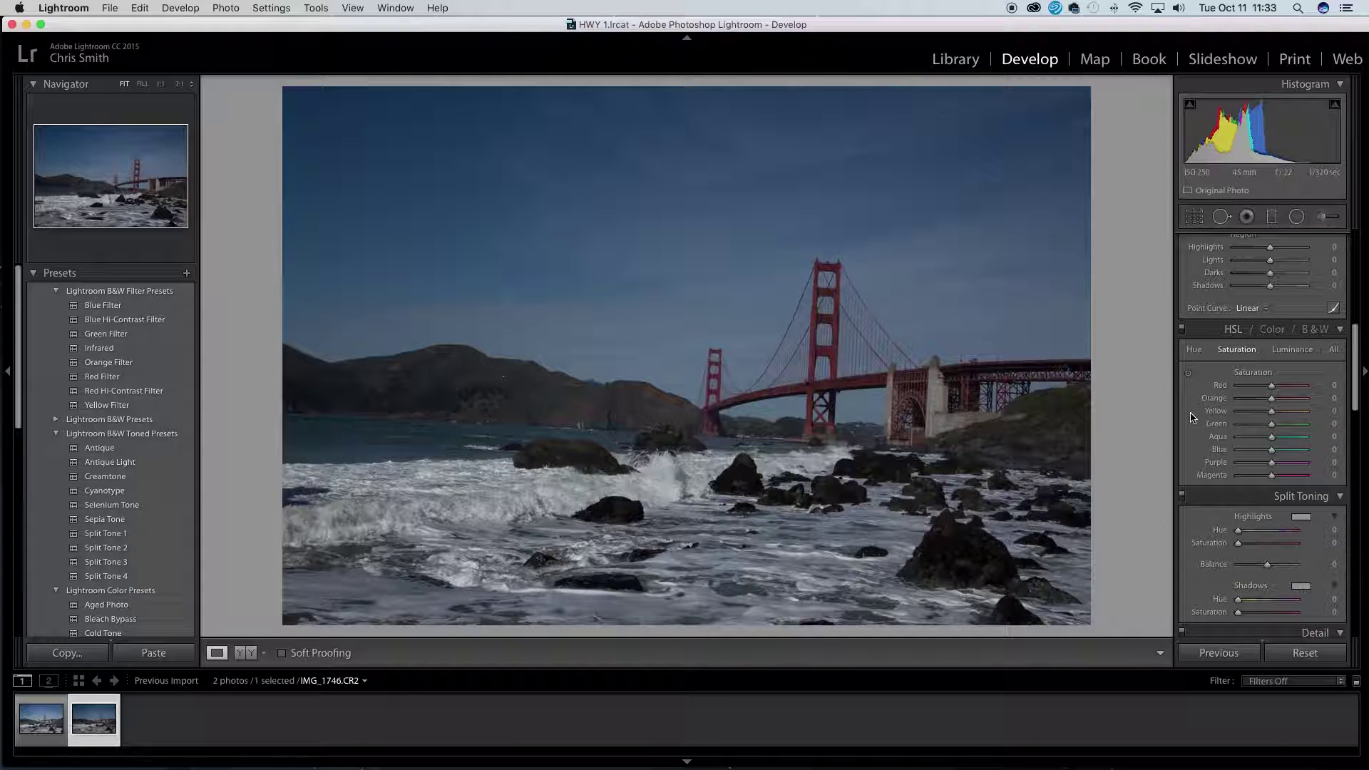
{"action": "scroll", "coordinate": [1190, 418], "scroll_direction": "up", "scroll_amount": 12}
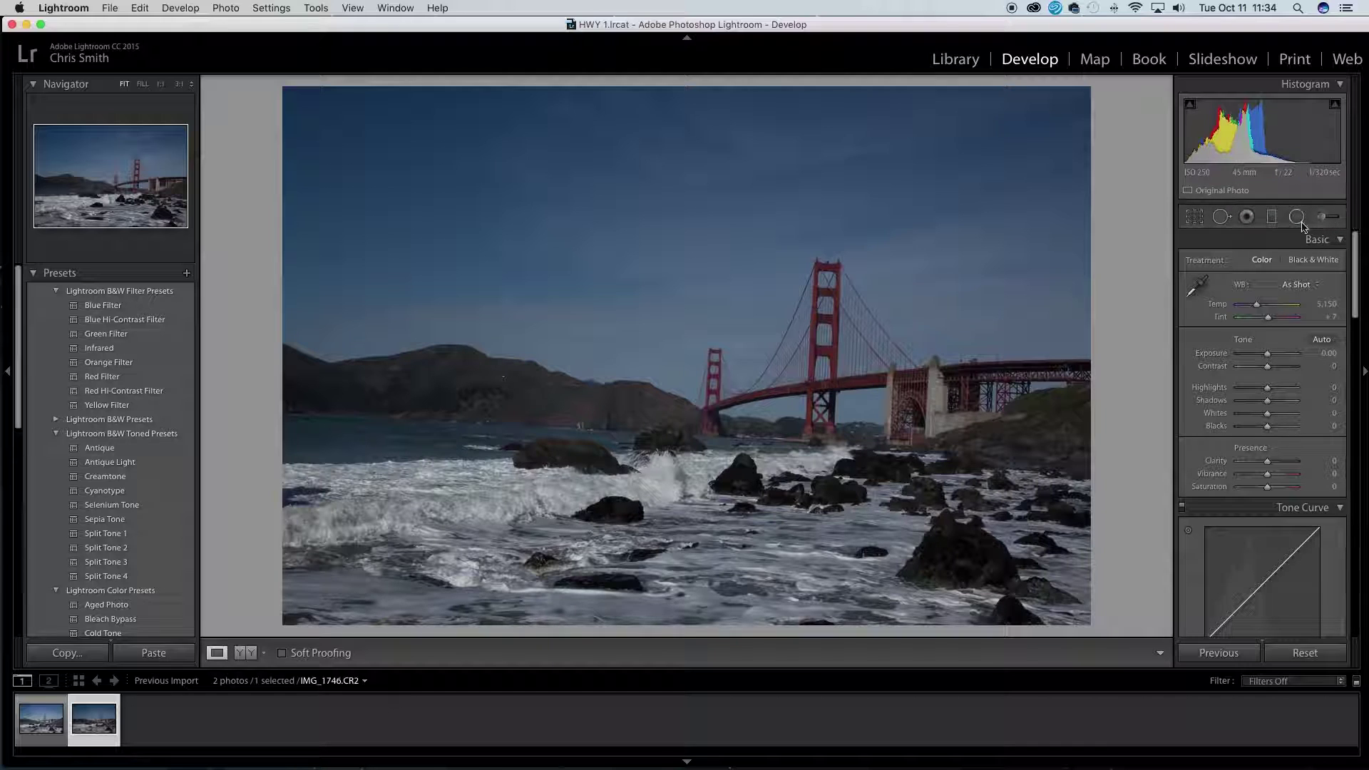
{"action": "scroll", "coordinate": [1189, 426], "scroll_direction": "down", "scroll_amount": 3}
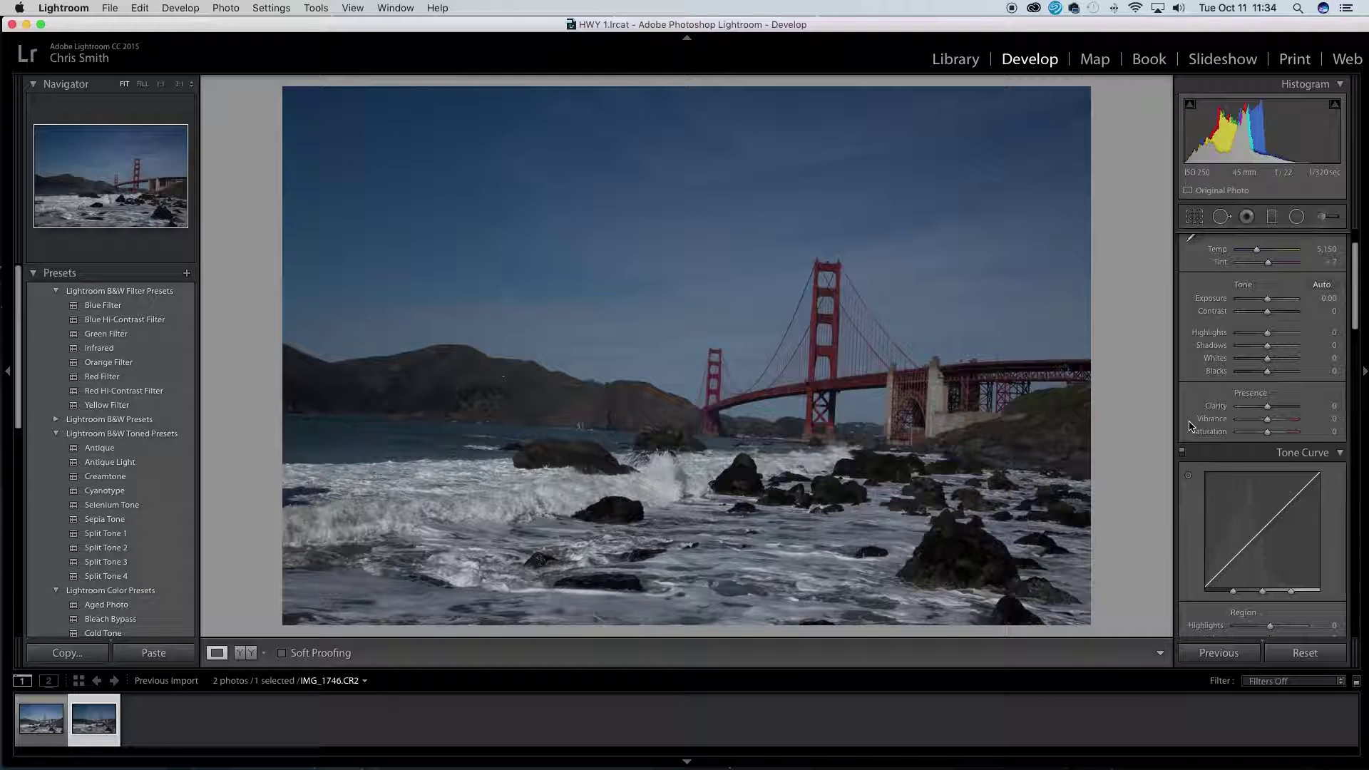
{"action": "scroll", "coordinate": [1189, 425], "scroll_direction": "down", "scroll_amount": 10}
{"action": "scroll", "coordinate": [1189, 425], "scroll_direction": "down", "scroll_amount": 3}
{"action": "scroll", "coordinate": [1189, 426], "scroll_direction": "up", "scroll_amount": 8}
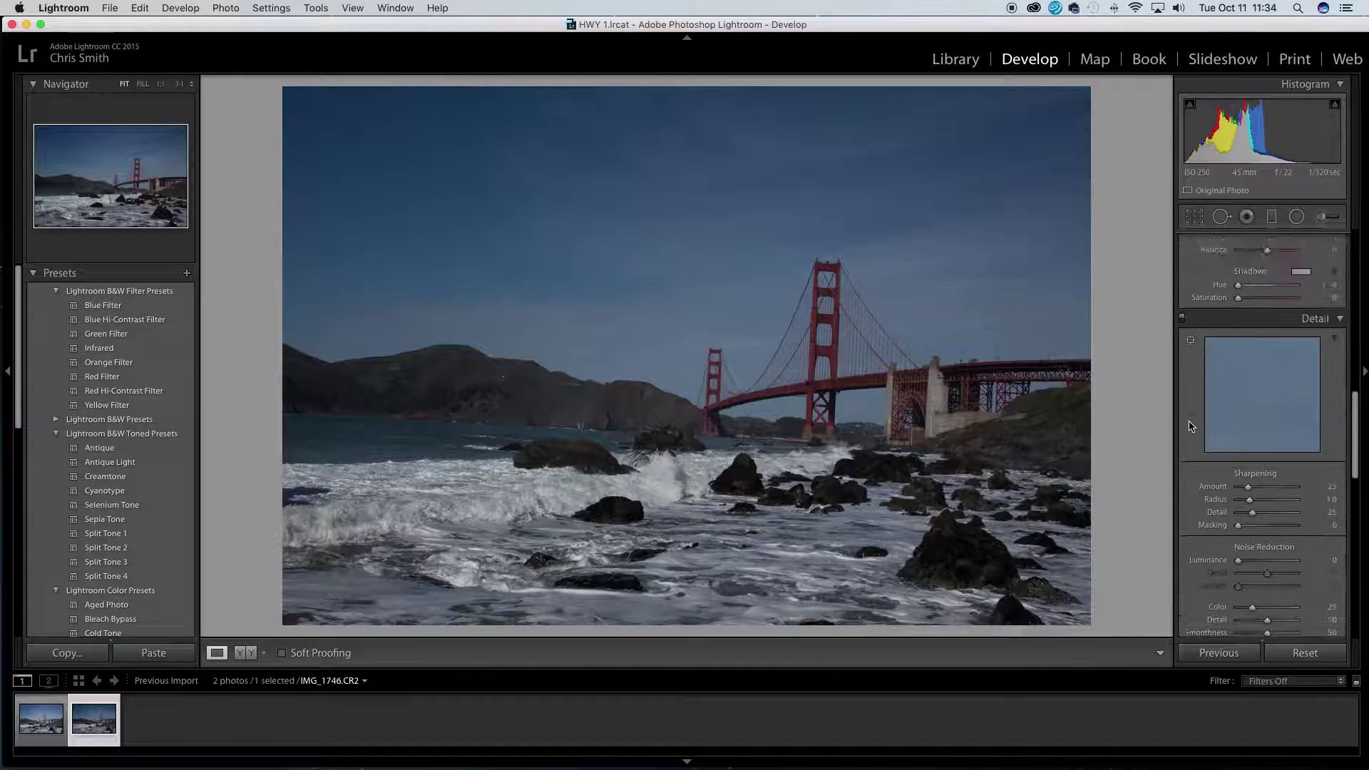
{"action": "scroll", "coordinate": [1189, 426], "scroll_direction": "up", "scroll_amount": 8}
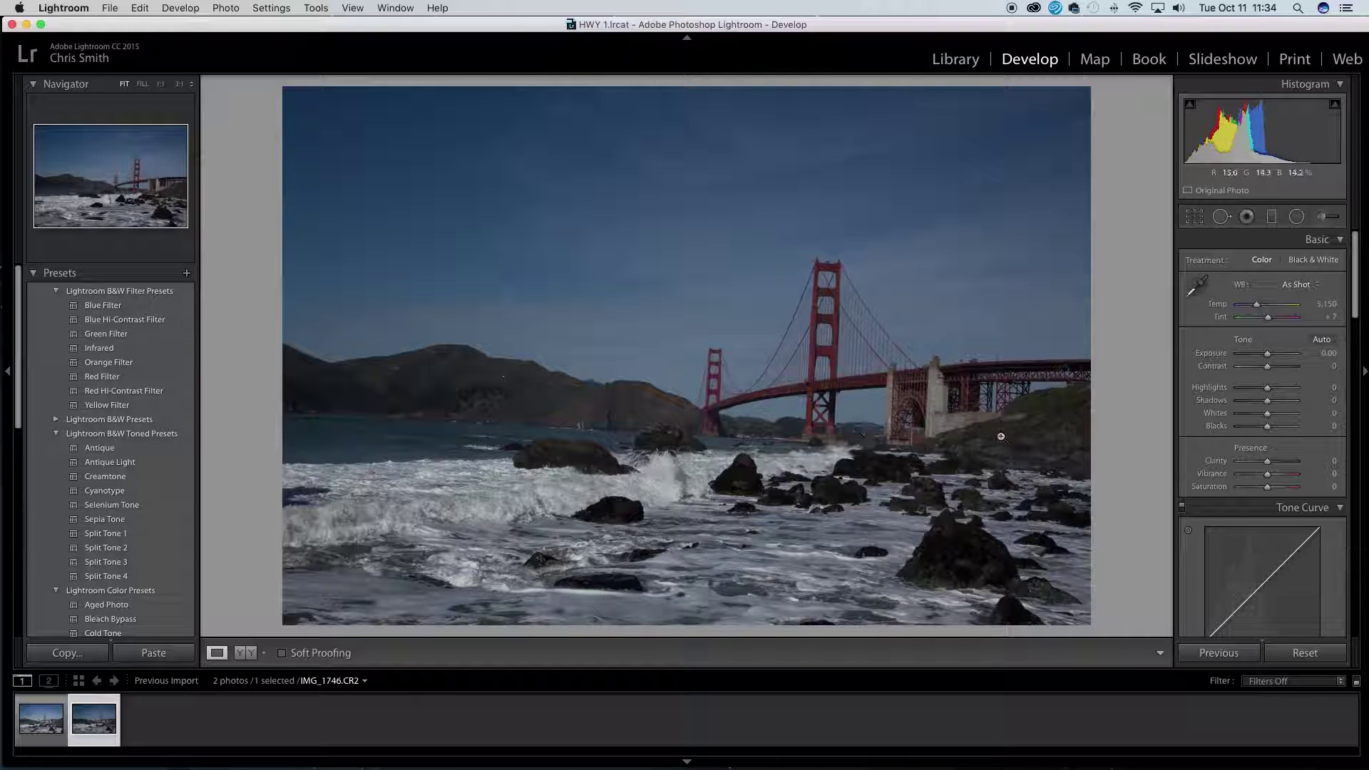
- Straighten the bridge photo with Crop & Straighten, rotating it to an angle of about -3.06 so the horizon is level
{"action": "left_click", "coordinate": [1195, 218]}
{"action": "mouse_move", "coordinate": [1098, 88]}
{"action": "left_mouse_down"}
{"action": "mouse_move", "coordinate": [1086, 58]}
{"action": "mouse_move", "coordinate": [1087, 97]}
{"action": "left_mouse_up"}
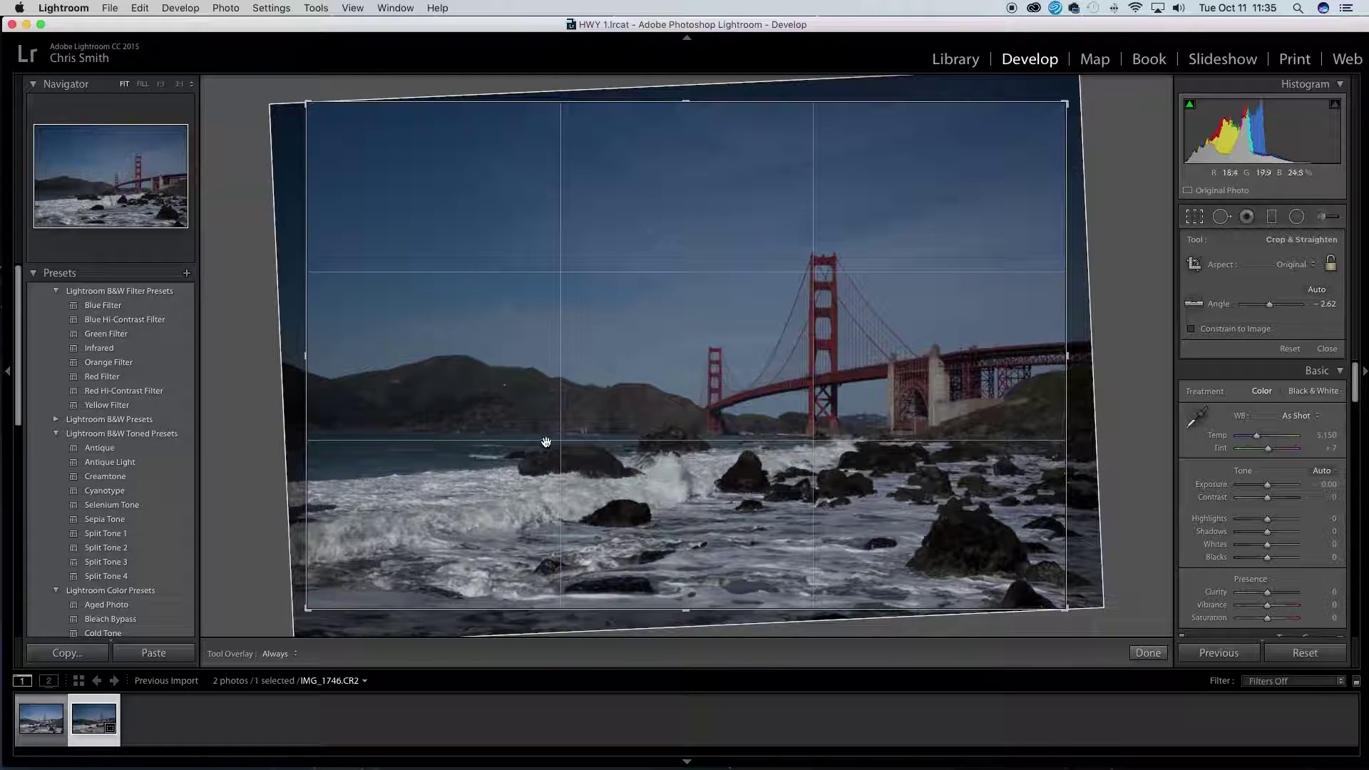
{"action": "left_click_drag", "start_coordinate": [1071, 101], "coordinate": [1070, 100]}
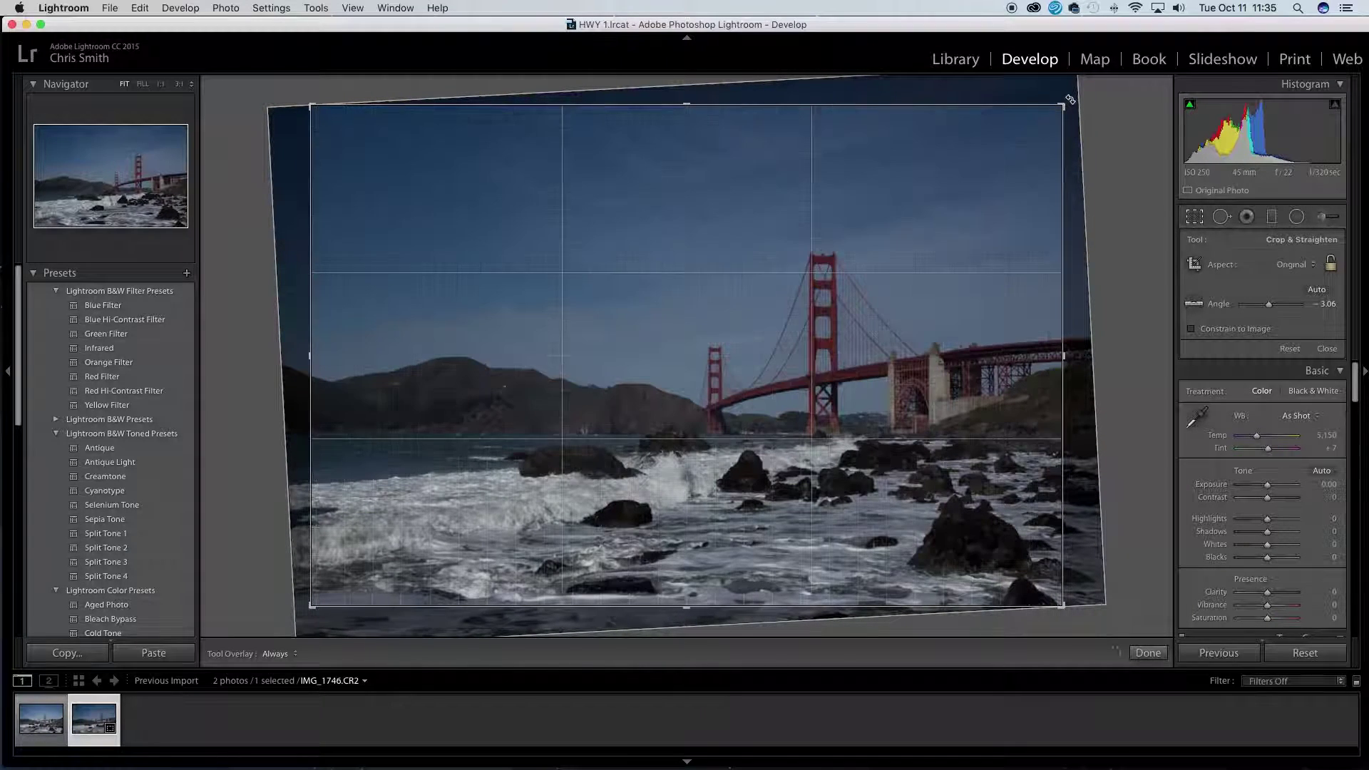
{"action": "key", "text": "Return"}
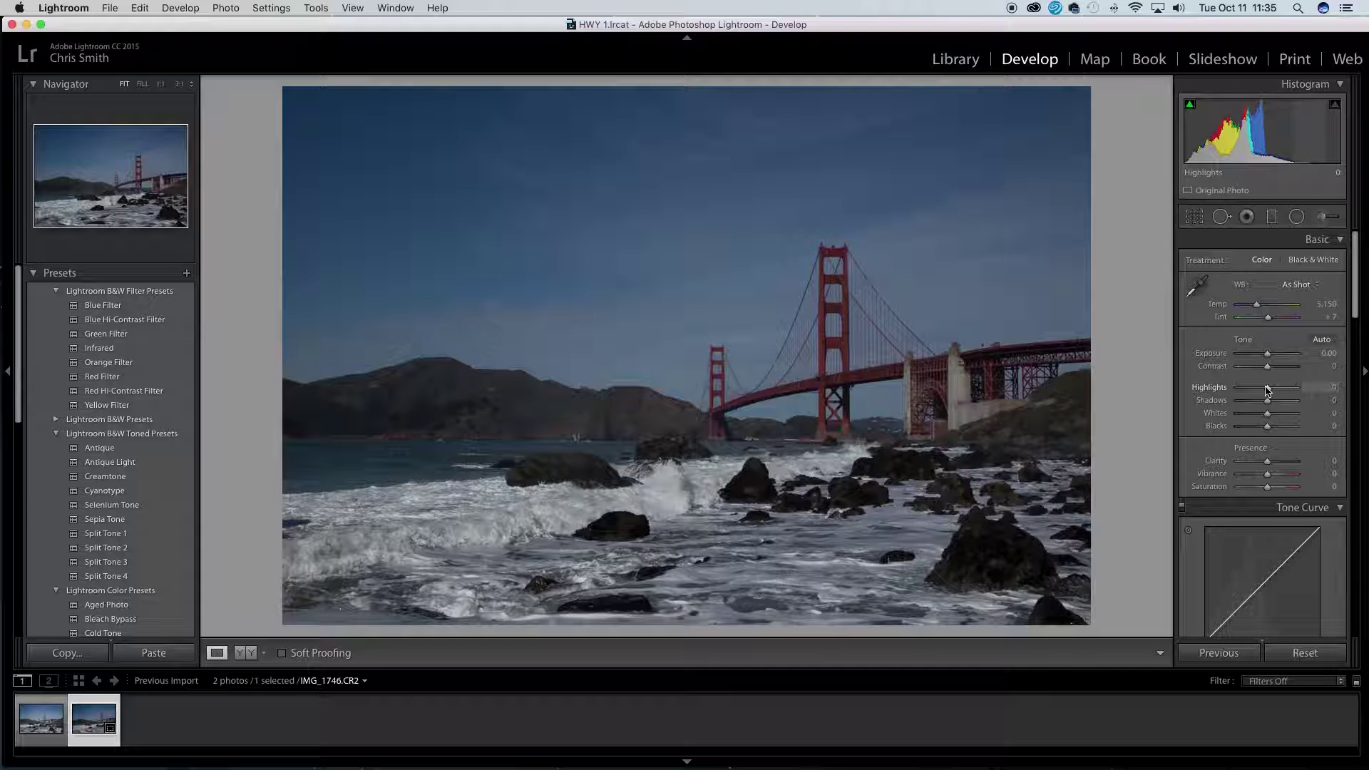
- Set Highlights to -69 and Shadows to +67, and compare the edit with the original image
{"action": "mouse_move", "coordinate": [1267, 390]}
{"action": "left_mouse_down"}
{"action": "mouse_move", "coordinate": [1247, 389]}
{"action": "mouse_move", "coordinate": [1286, 404]}
{"action": "left_mouse_up"}
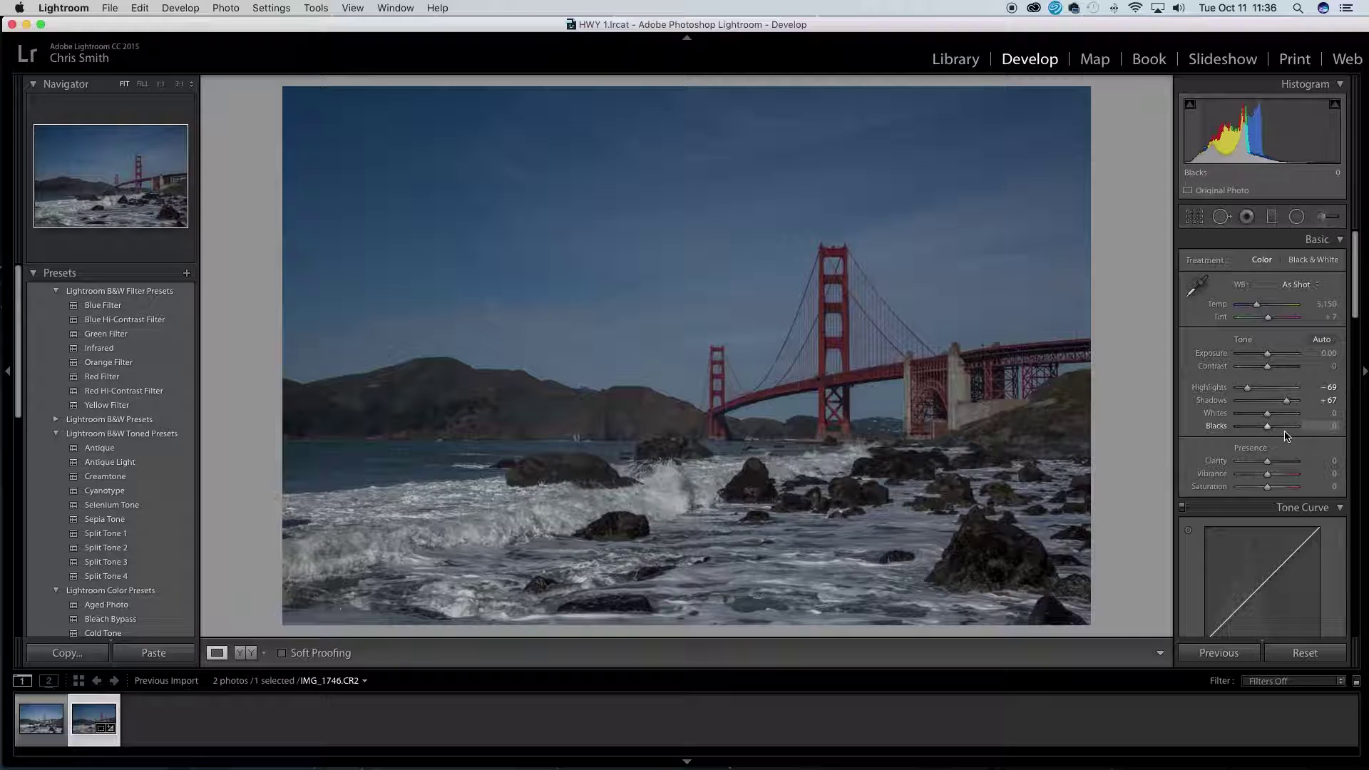
{"action": "left_click_drag", "start_coordinate": [1267, 354], "coordinate": [1273, 361]}
{"action": "key", "text": "super+z"}
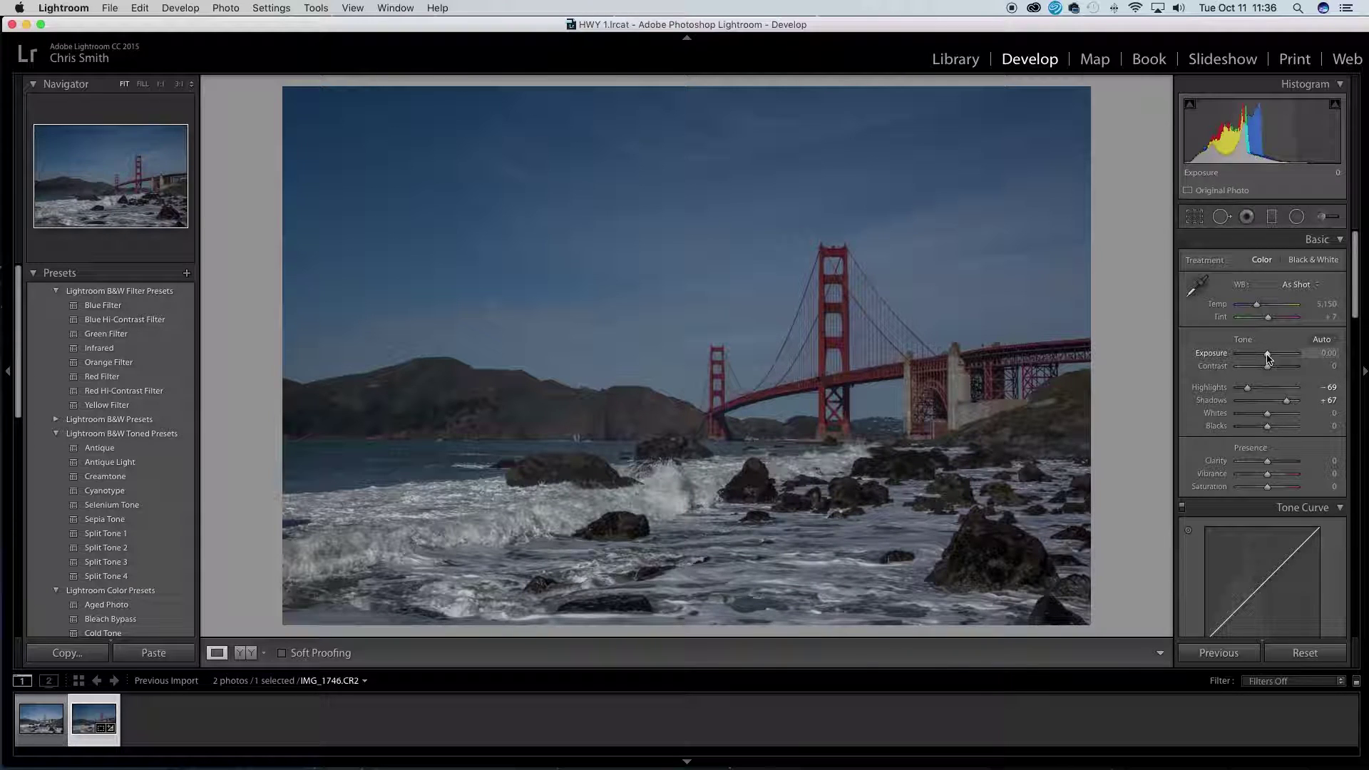
{"action": "key", "text": "backslash"}
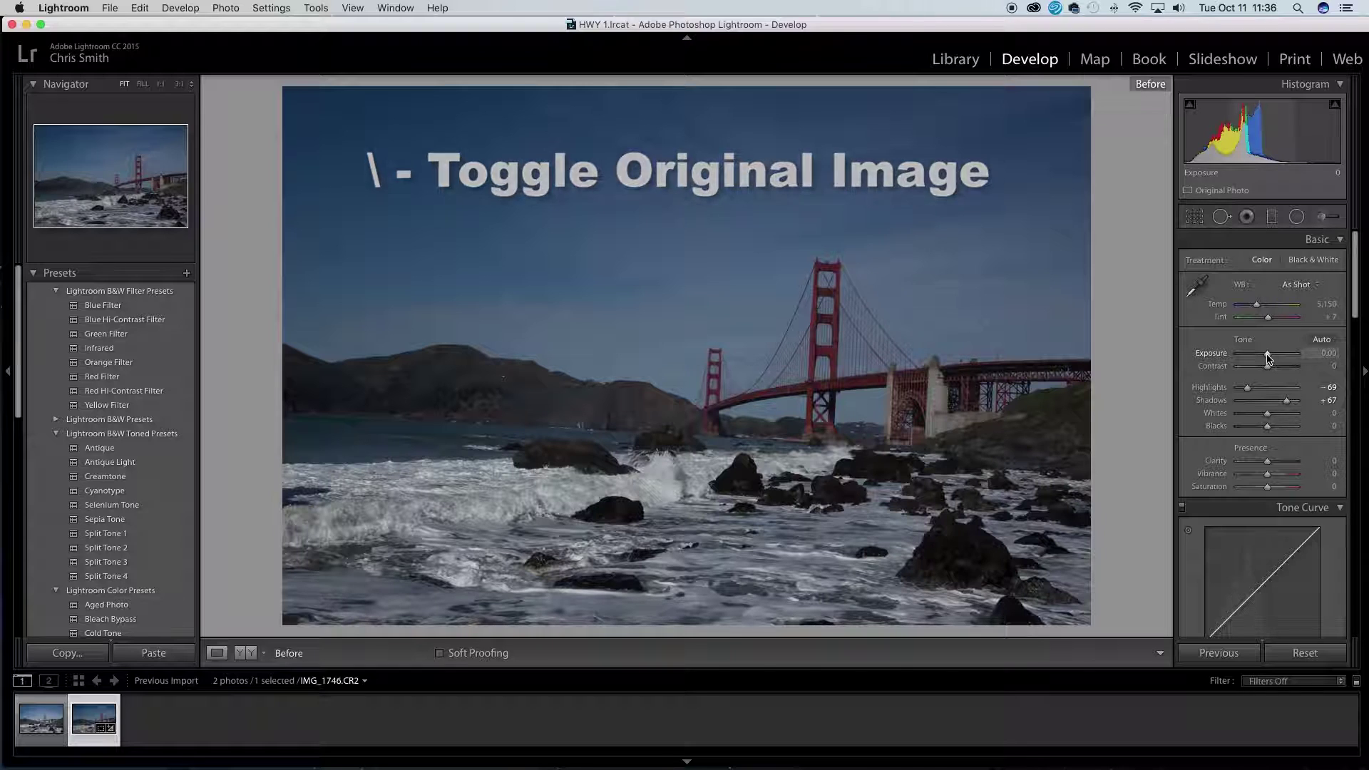
{"action": "key", "text": "backslash"}
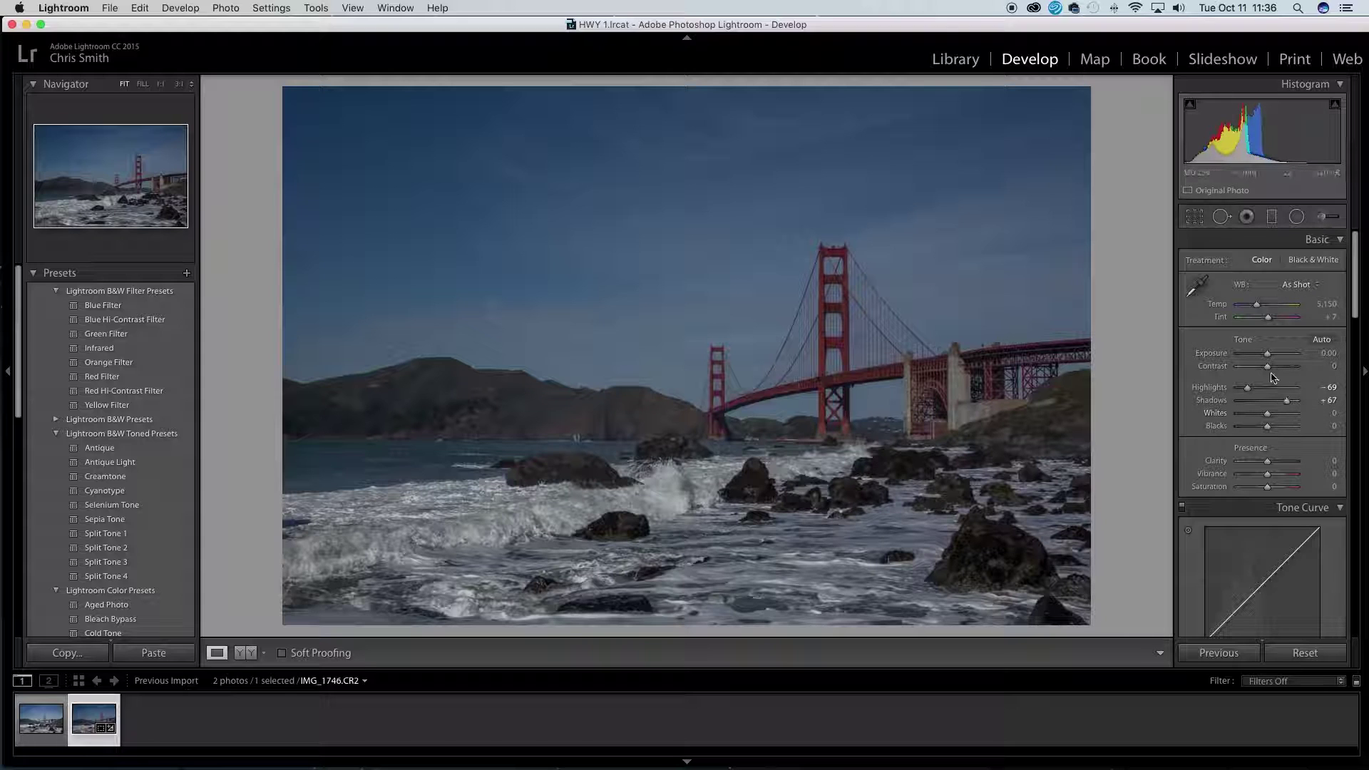
- Set Exposure to +0.60, Contrast to +41, Whites to +33 and Blacks to -25
{"action": "left_click_drag", "start_coordinate": [1268, 367], "coordinate": [1278, 376]}
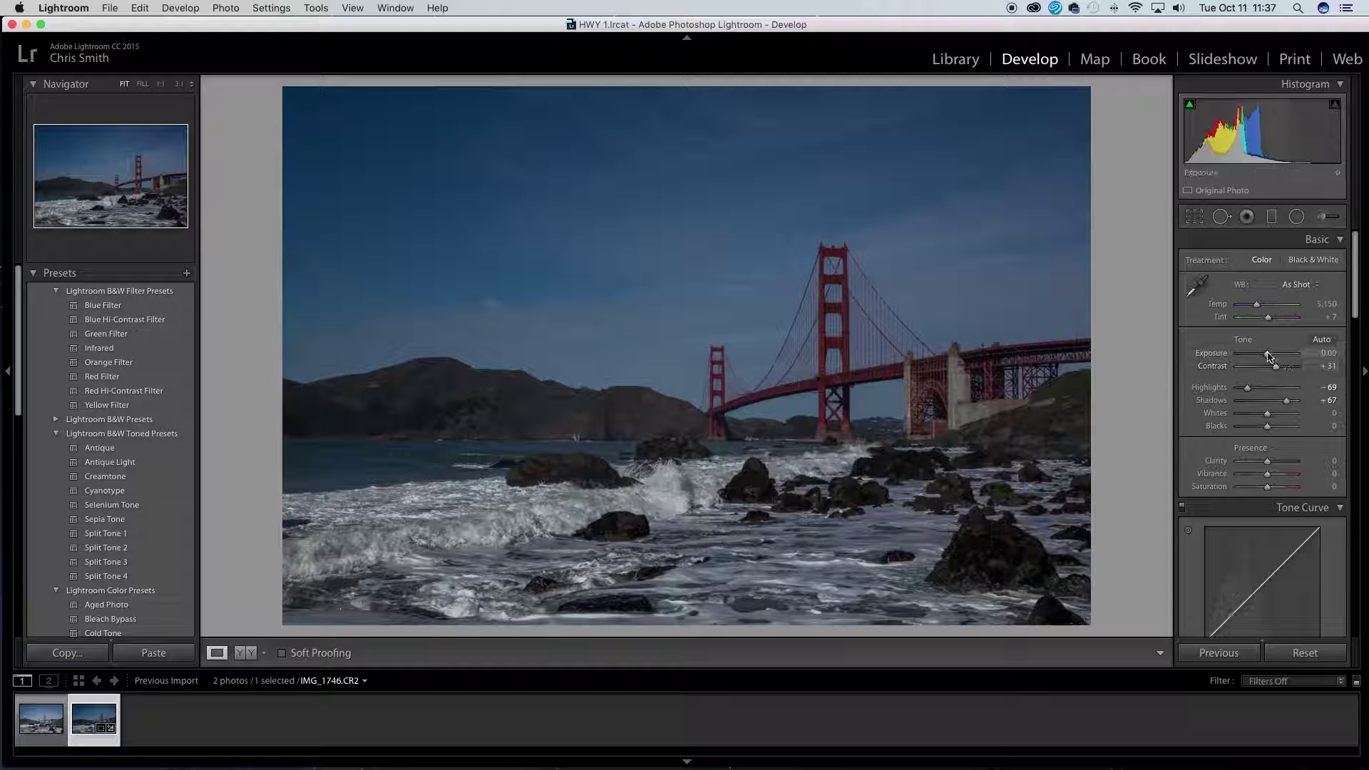
{"action": "left_click_drag", "start_coordinate": [1271, 360], "coordinate": [1273, 361]}
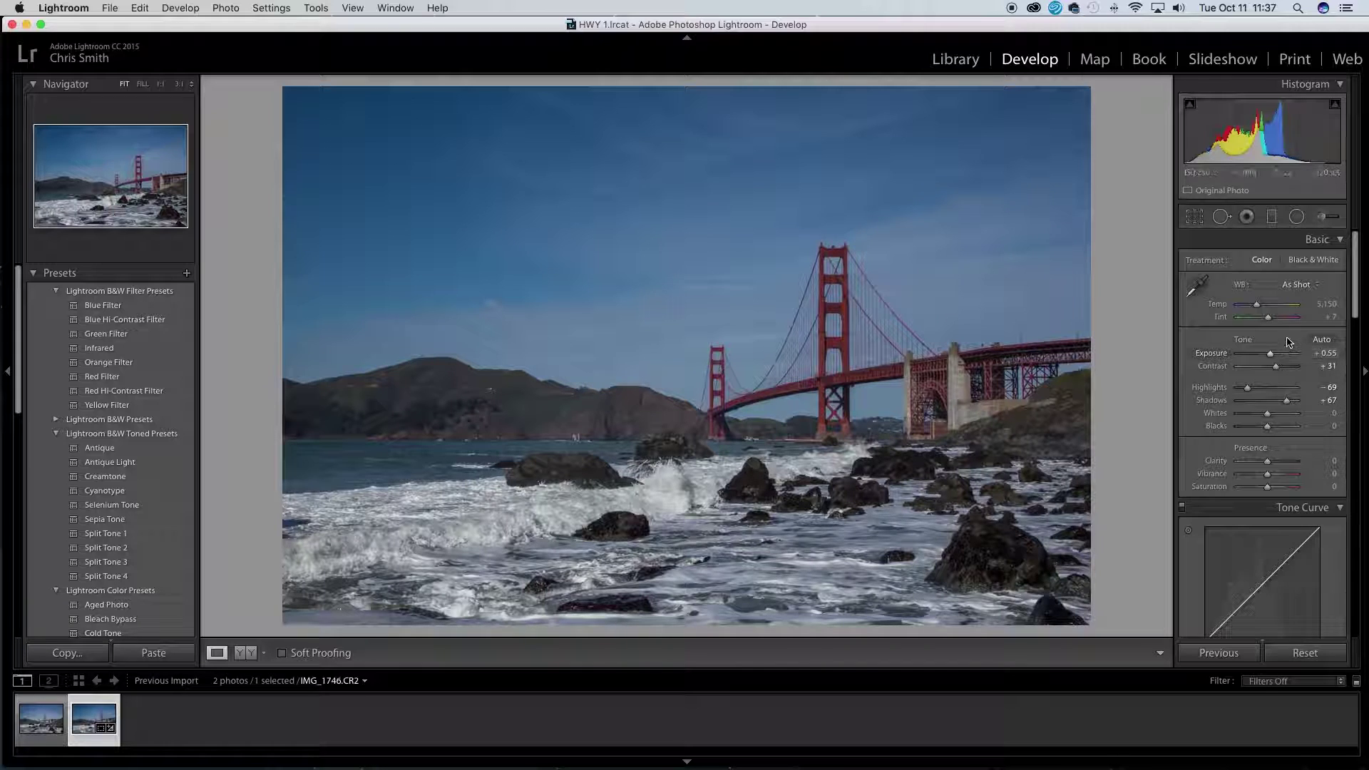
{"action": "left_click_drag", "start_coordinate": [1268, 414], "coordinate": [1277, 417]}
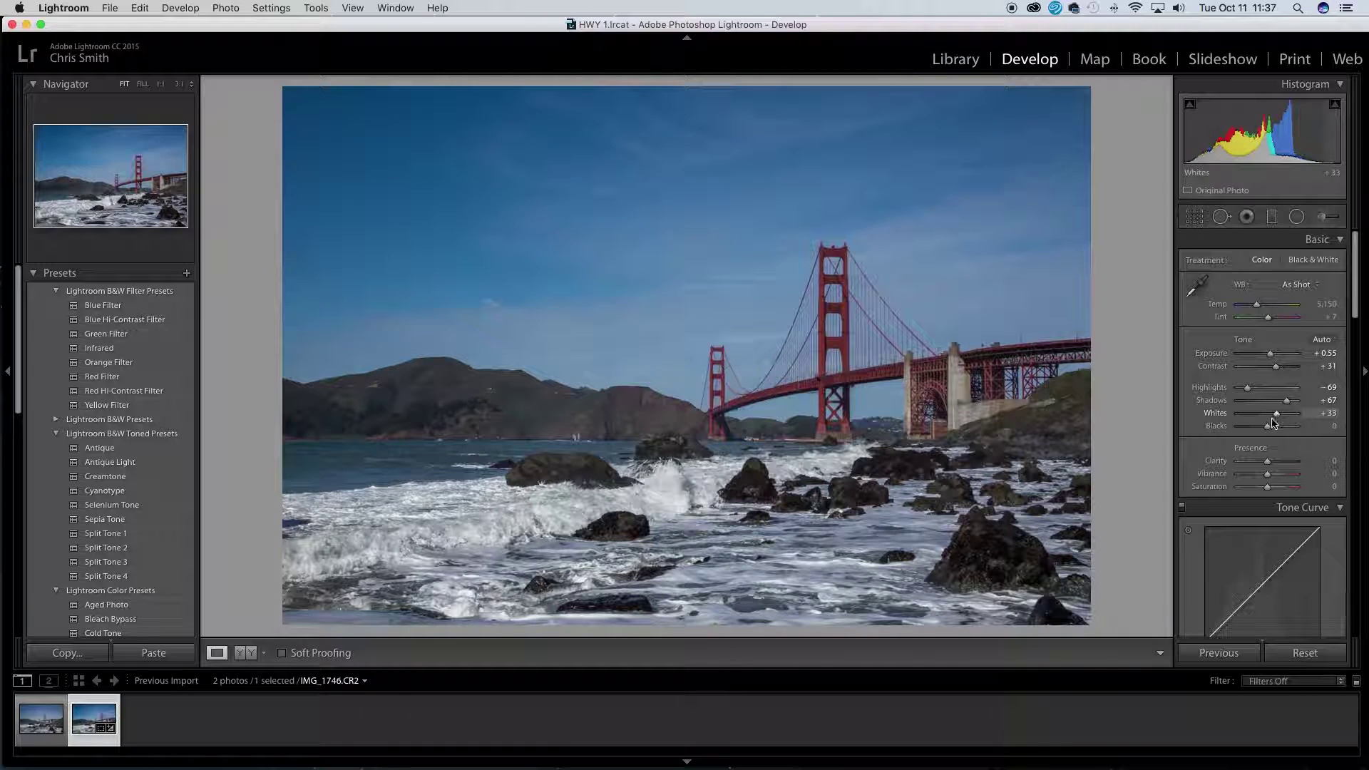
{"action": "left_click_drag", "start_coordinate": [1268, 427], "coordinate": [1262, 428]}
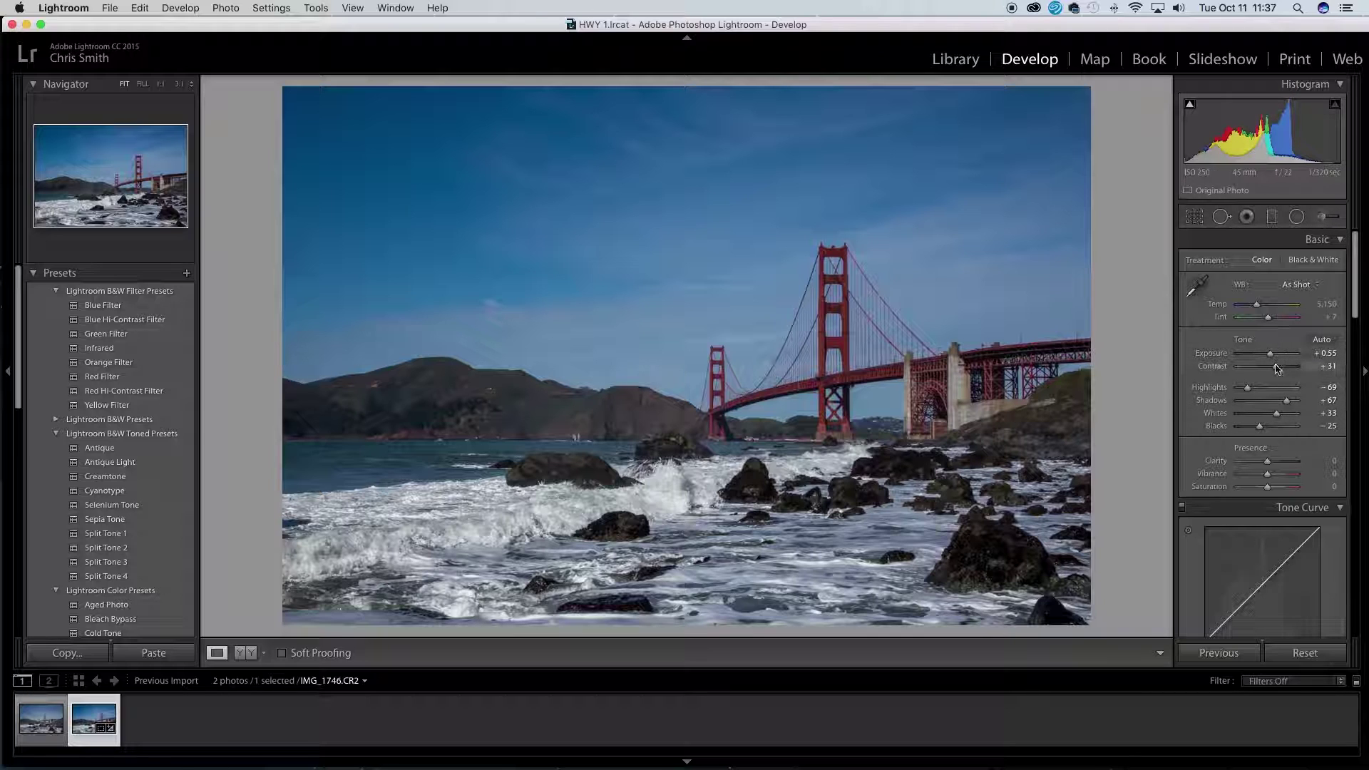
{"action": "left_click_drag", "start_coordinate": [1275, 366], "coordinate": [1279, 368]}
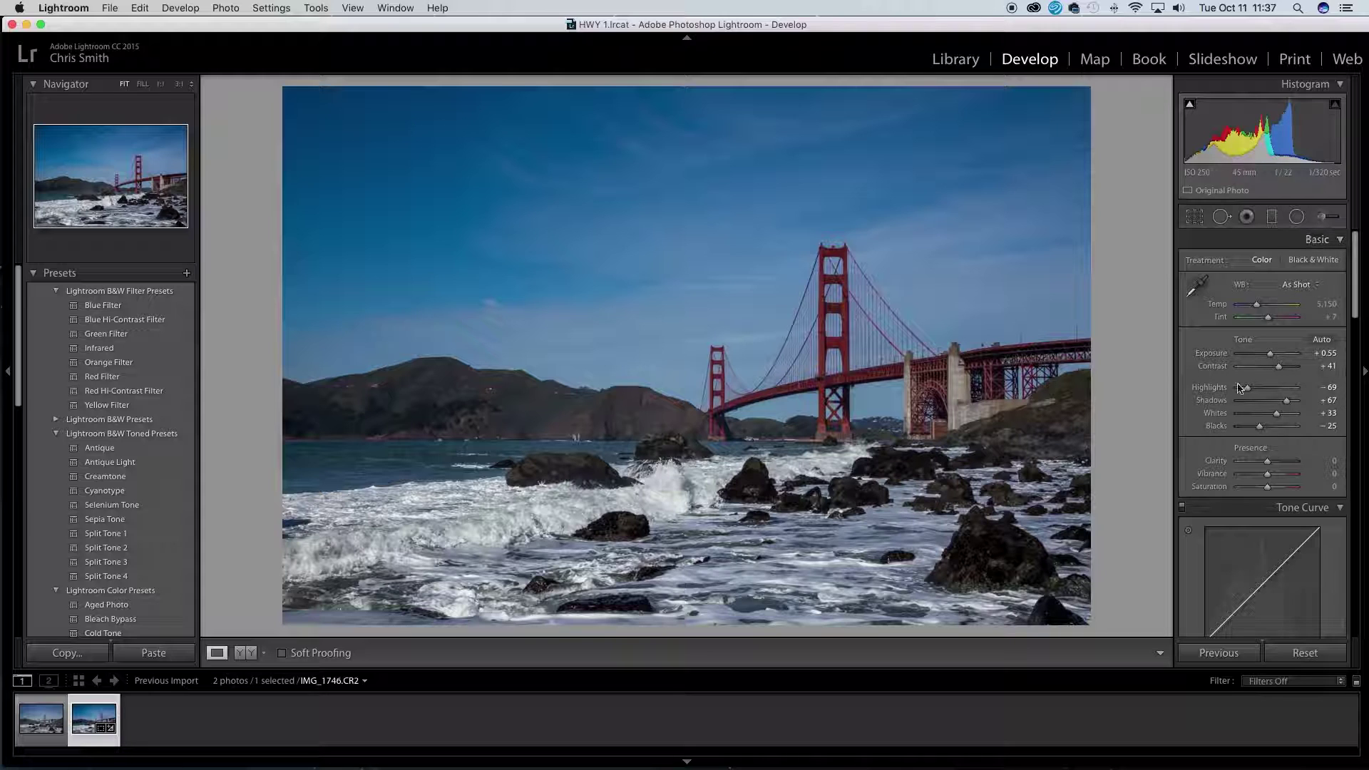
{"action": "left_click_drag", "start_coordinate": [1272, 355], "coordinate": [1273, 354]}
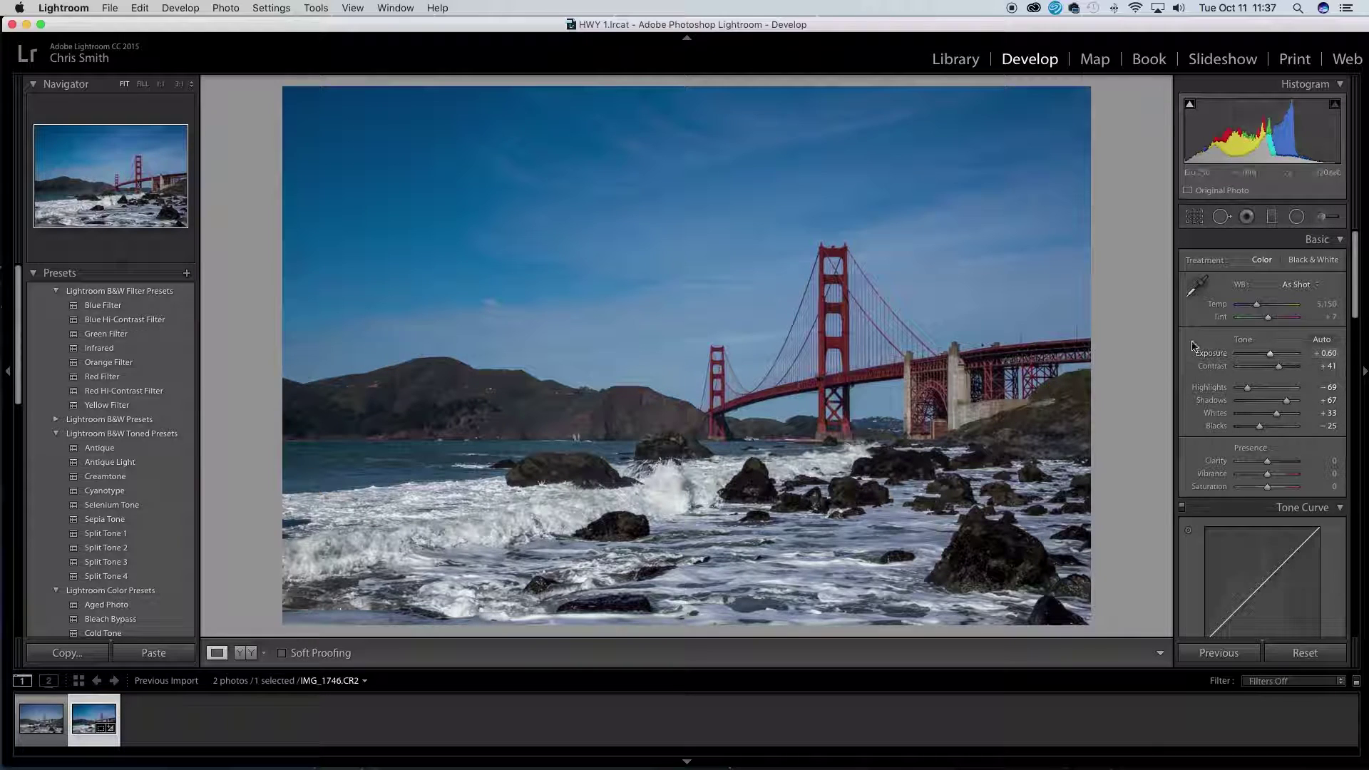
- Warm the white balance to a Temp of 5,810, and try a Tint of +35 but undo it
{"action": "scroll", "coordinate": [1275, 446], "scroll_direction": "down", "scroll_amount": 1}
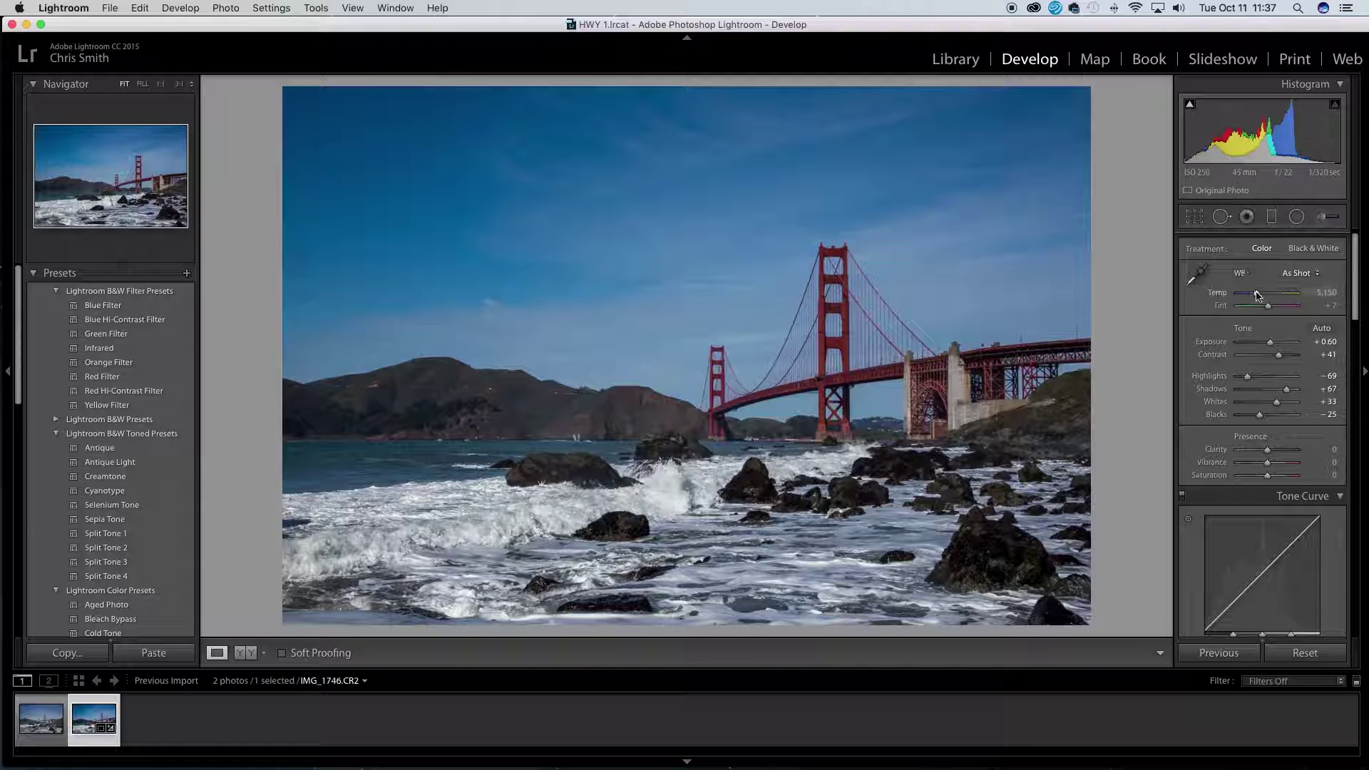
{"action": "left_click_drag", "start_coordinate": [1256, 296], "coordinate": [1262, 296]}
{"action": "key", "text": "cmd+z"}
{"action": "left_click_drag", "start_coordinate": [1259, 298], "coordinate": [1263, 298]}
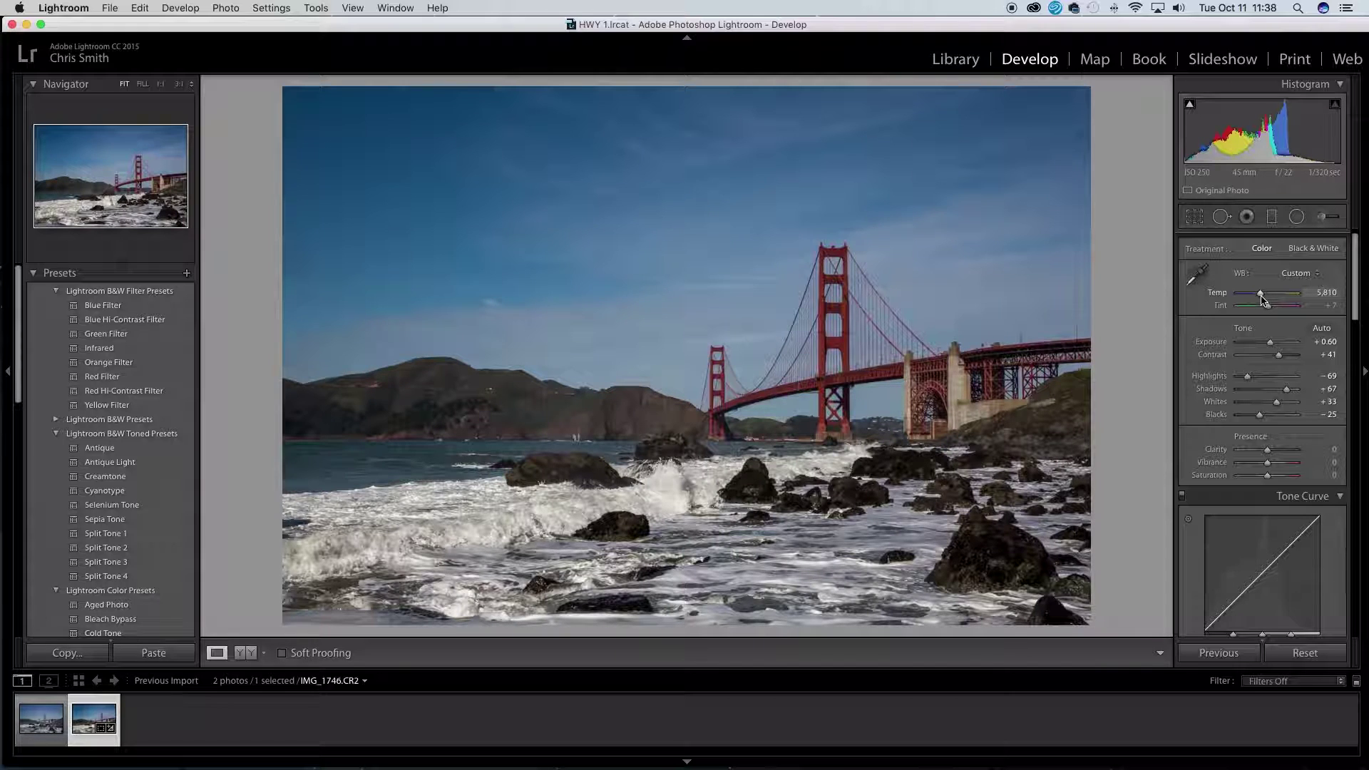
{"action": "left_click_drag", "start_coordinate": [1271, 311], "coordinate": [1276, 312]}
{"action": "key", "text": "cmd+z"}
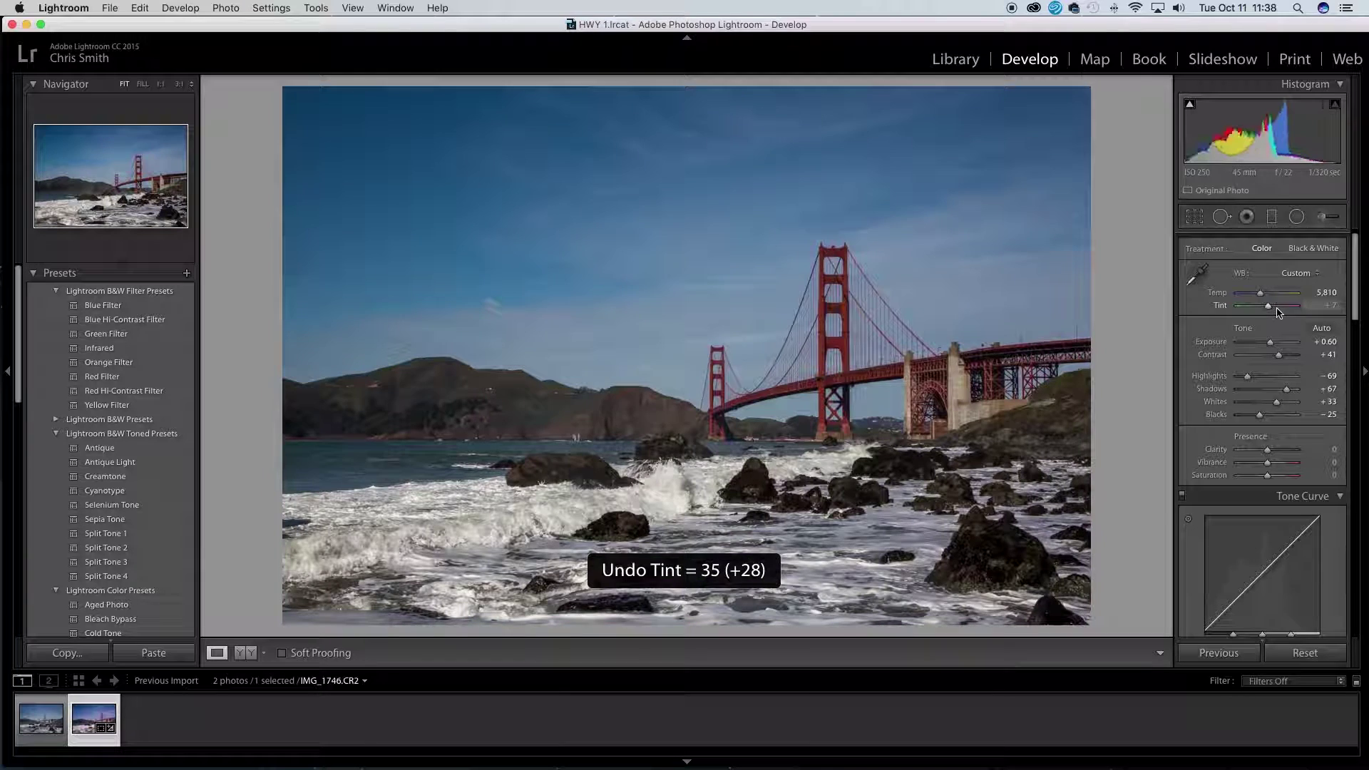
- Try Clarity at +43, +52 and +100 on the photo, undoing the trial changes
{"action": "scroll", "coordinate": [1316, 455], "scroll_direction": "down", "scroll_amount": 2}
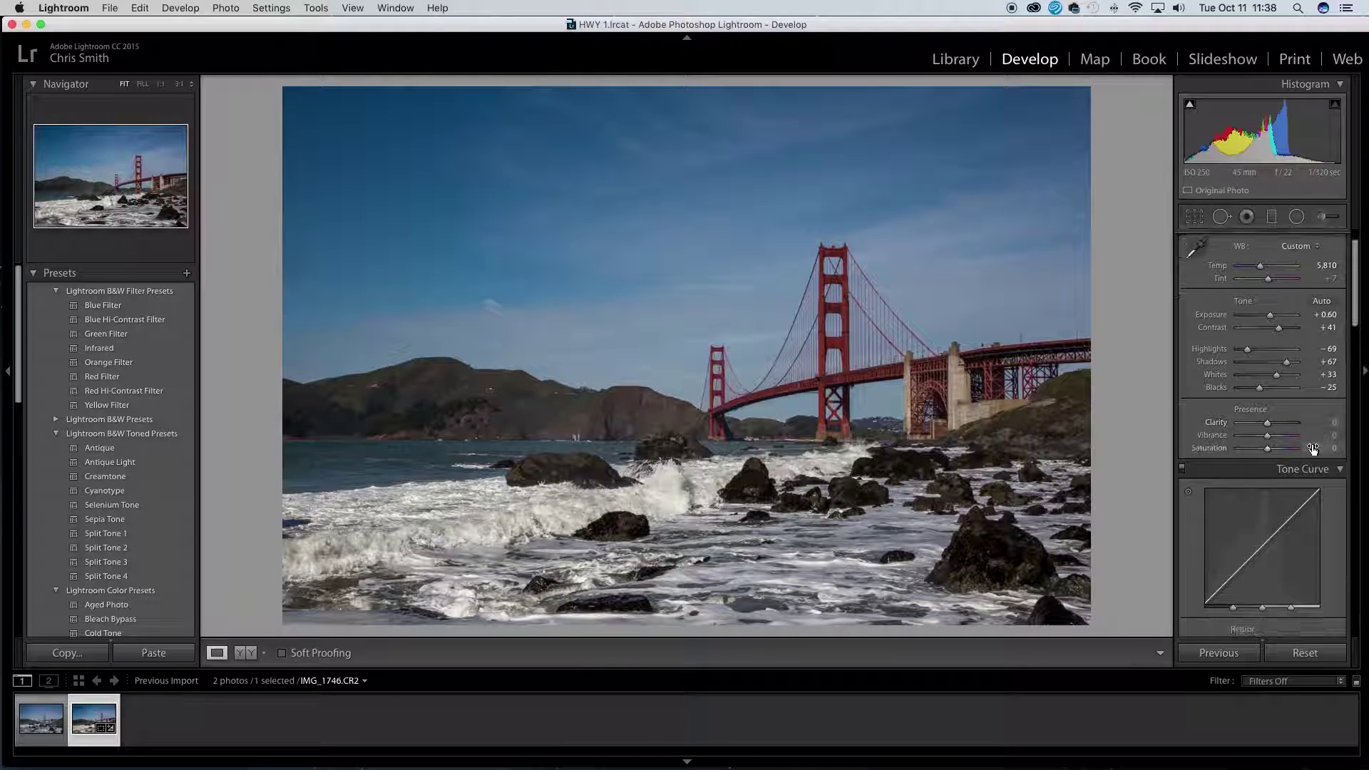
{"action": "scroll", "coordinate": [1316, 447], "scroll_direction": "down", "scroll_amount": 2}
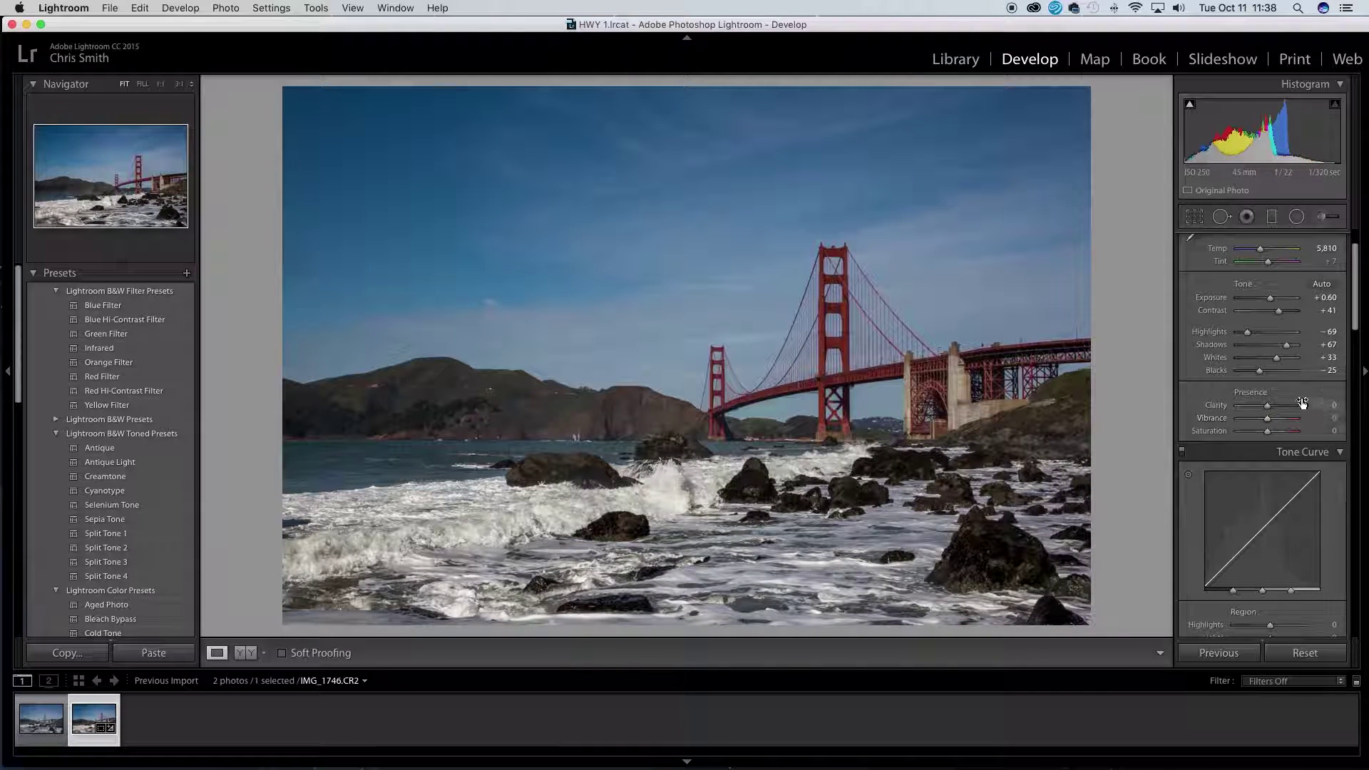
{"action": "scroll", "coordinate": [1297, 401], "scroll_direction": "down", "scroll_amount": 2}
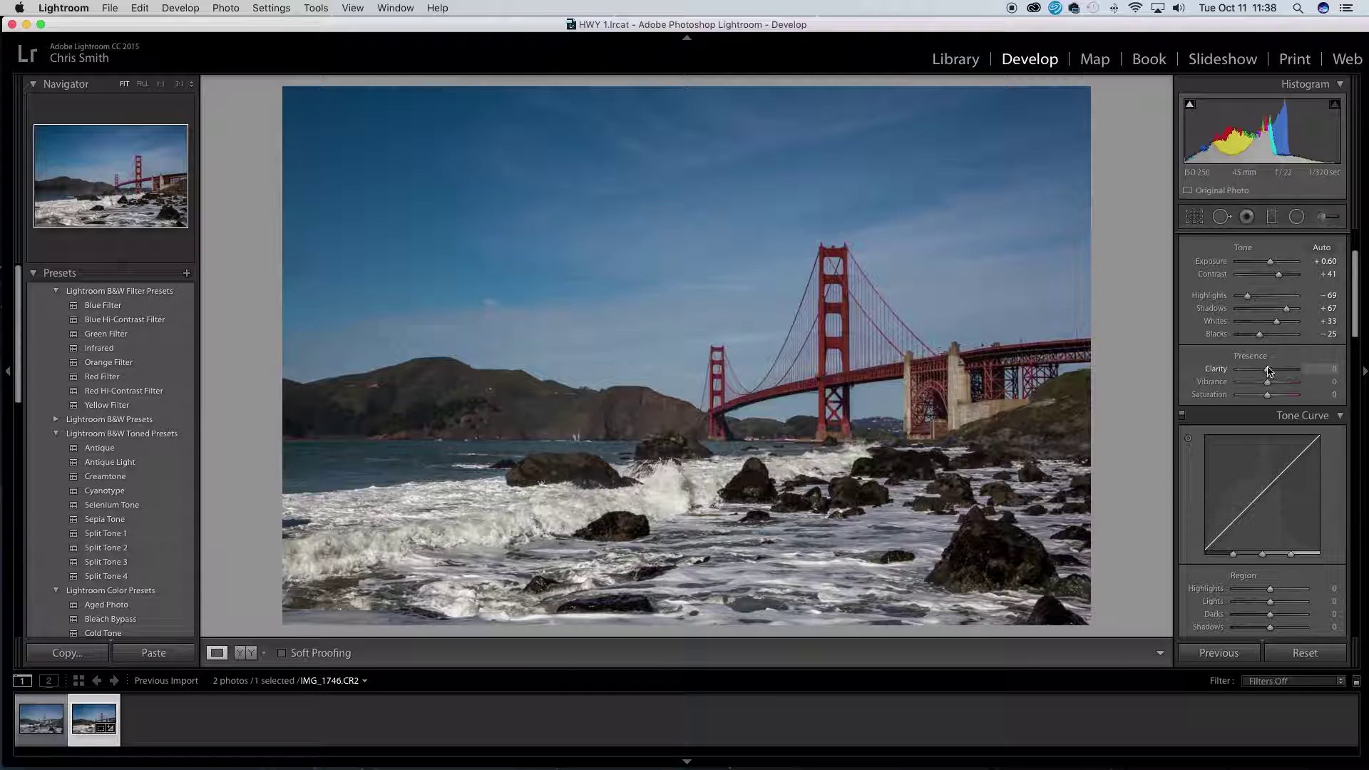
{"action": "left_click_drag", "start_coordinate": [1268, 370], "coordinate": [1281, 375]}
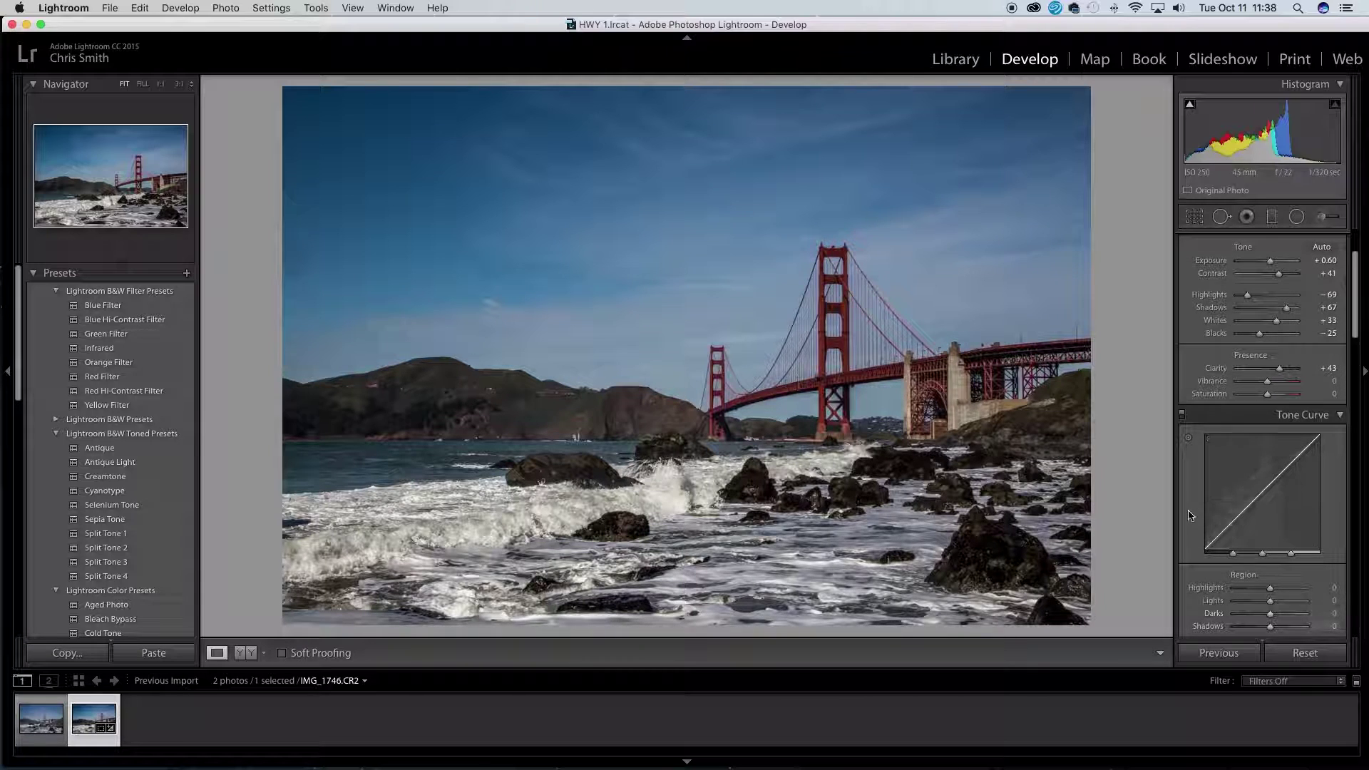
{"action": "key", "text": "cmd+z"}
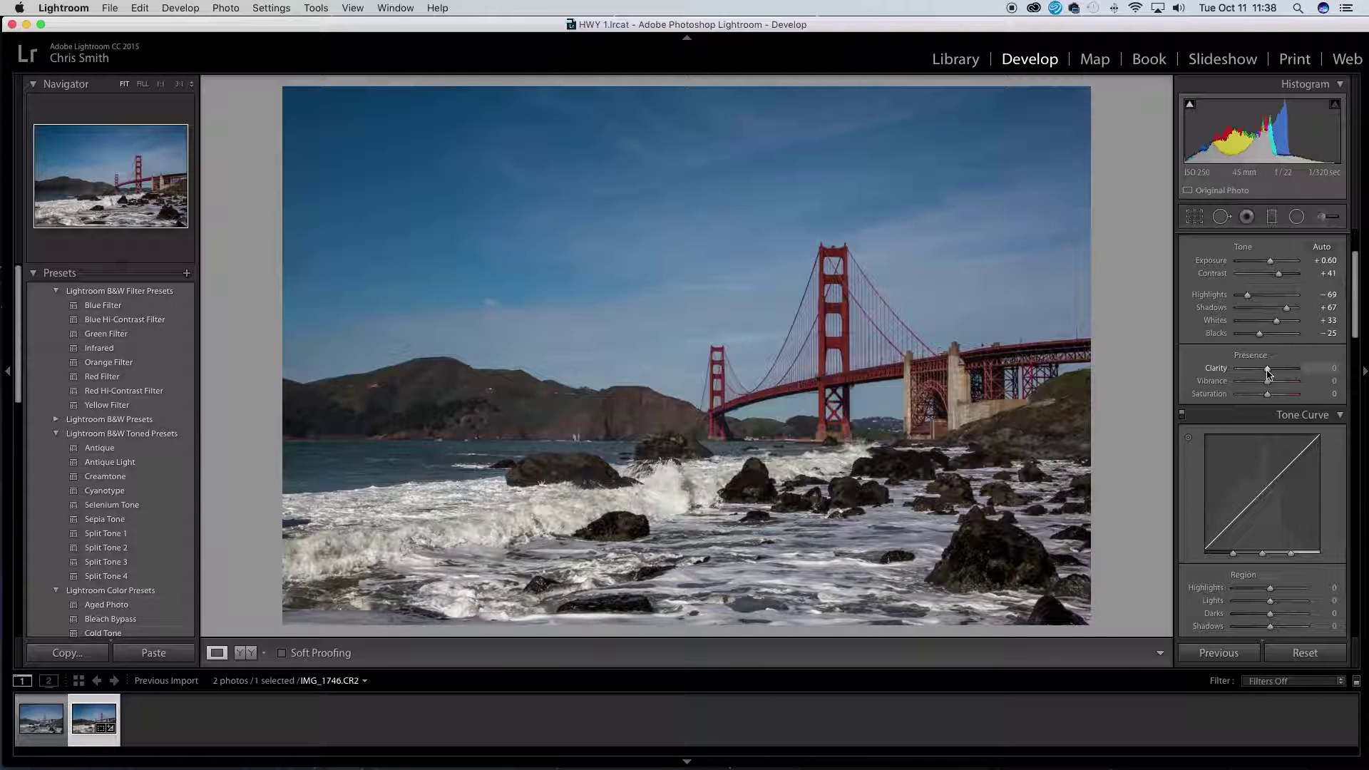
{"action": "left_click_drag", "start_coordinate": [1268, 373], "coordinate": [1286, 377]}
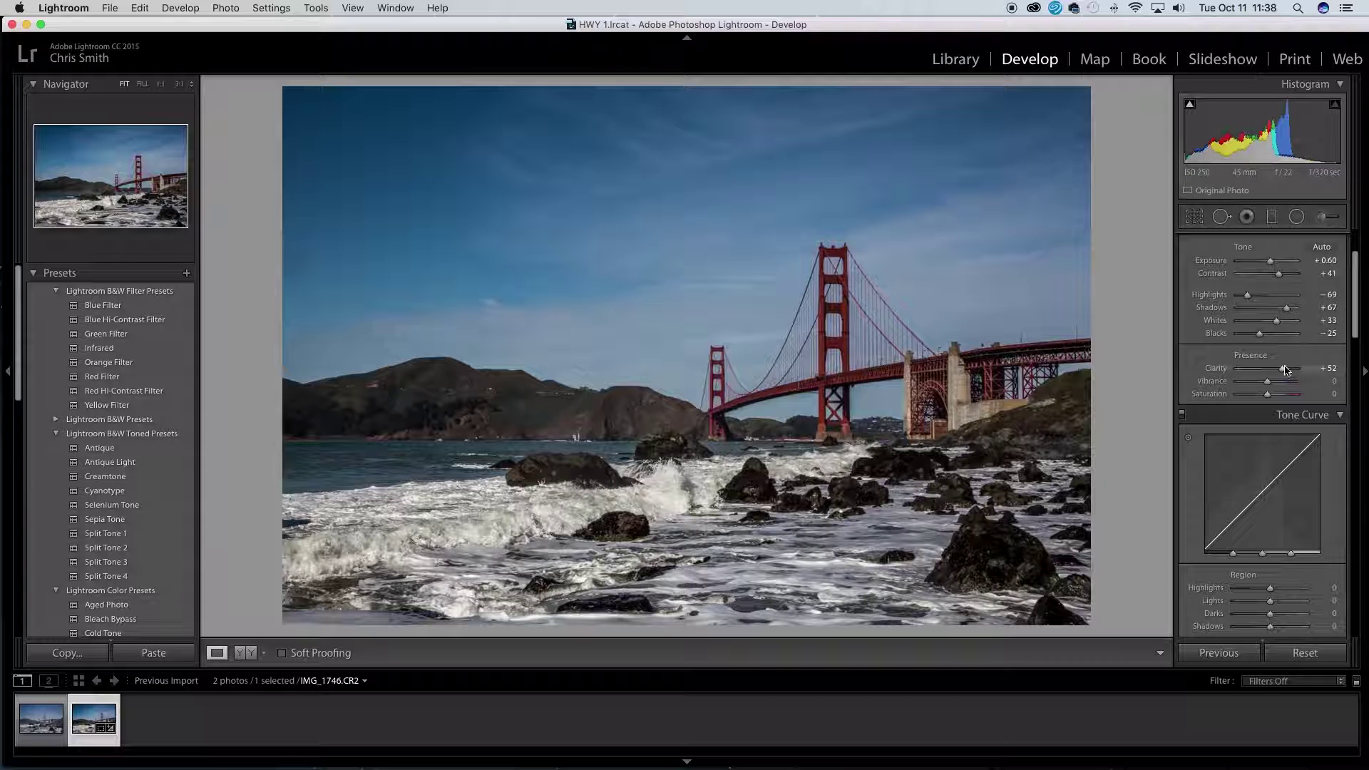
{"action": "mouse_move", "coordinate": [1287, 371]}
{"action": "left_mouse_down"}
{"action": "mouse_move", "coordinate": [1314, 372]}
{"action": "mouse_move", "coordinate": [1268, 371]}
{"action": "mouse_move", "coordinate": [1314, 372]}
{"action": "left_mouse_up"}
{"action": "key", "text": "super+z"}
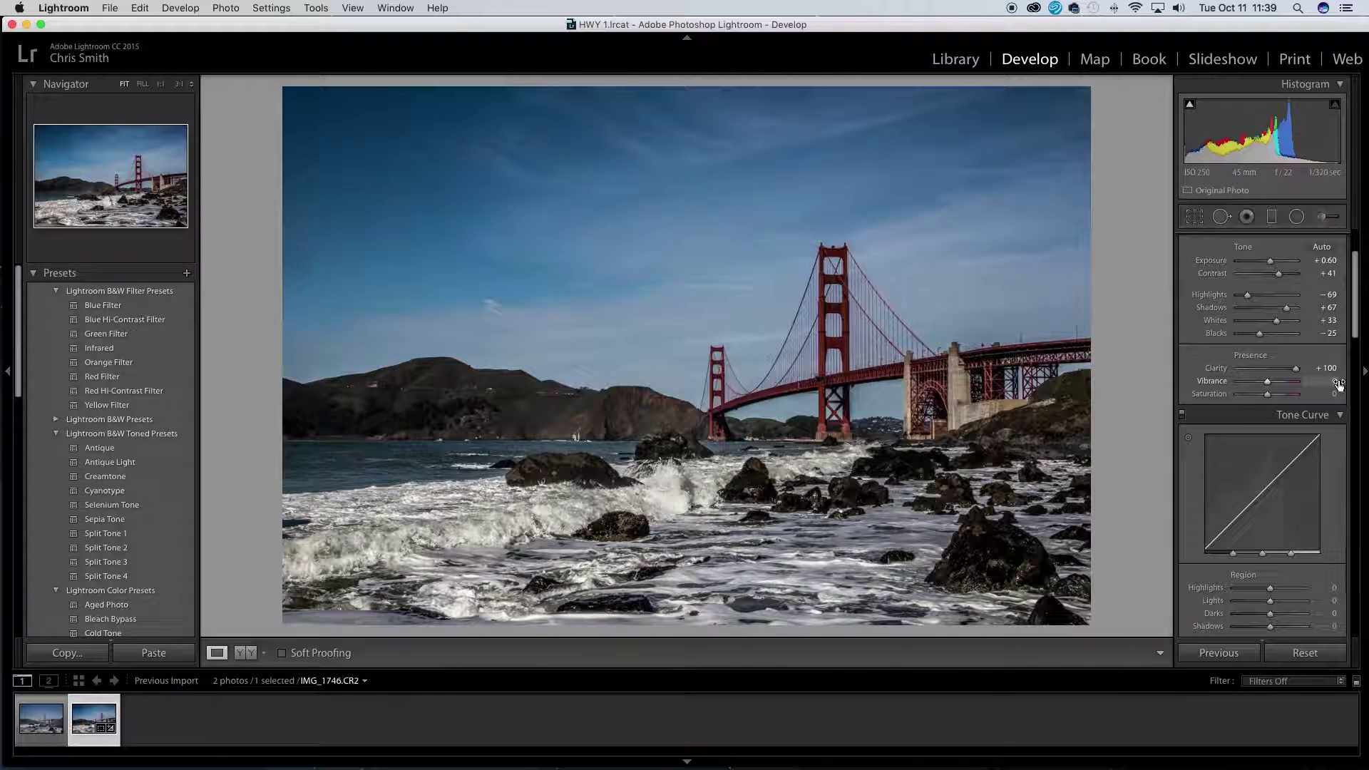
{"action": "key", "text": "super+z"}
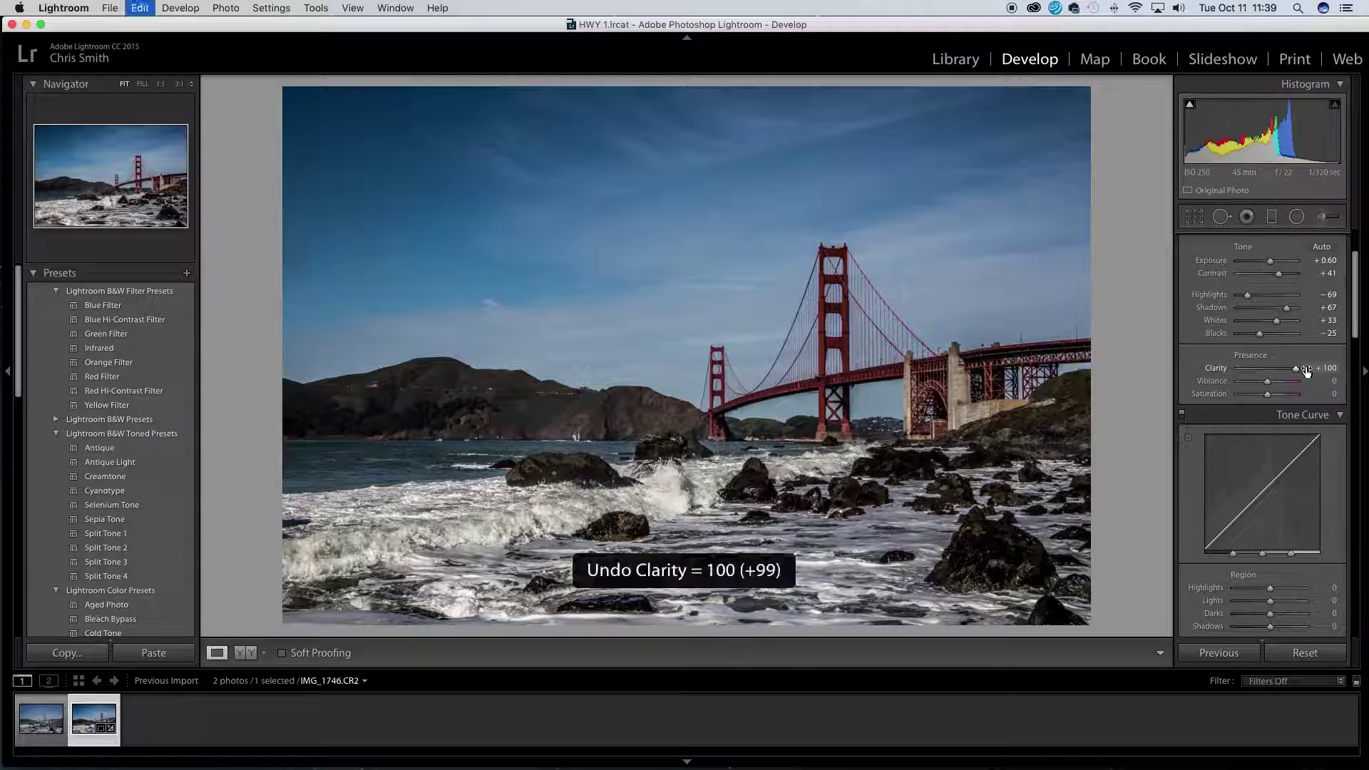
- Set Clarity to +49
{"action": "left_click_drag", "start_coordinate": [1268, 372], "coordinate": [1288, 374]}
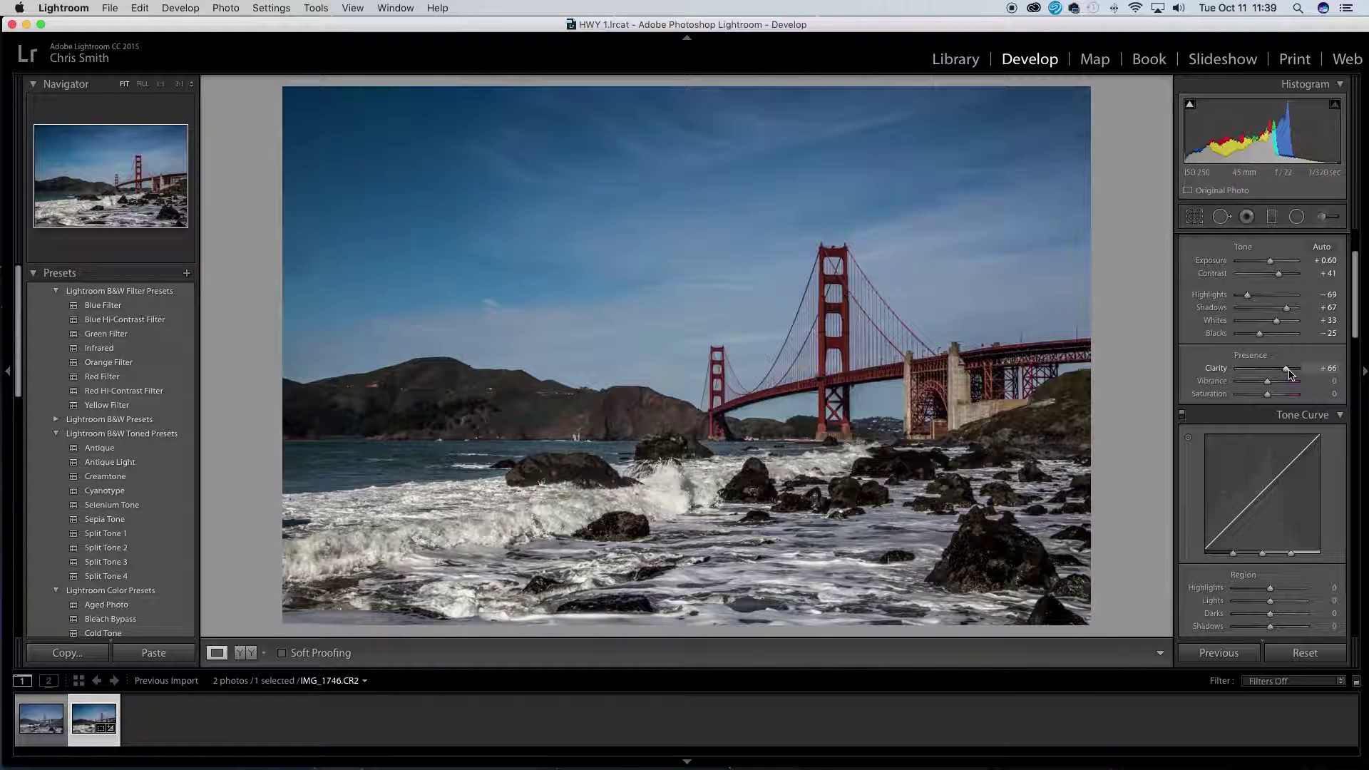
{"action": "left_click_drag", "start_coordinate": [1290, 373], "coordinate": [1279, 376]}
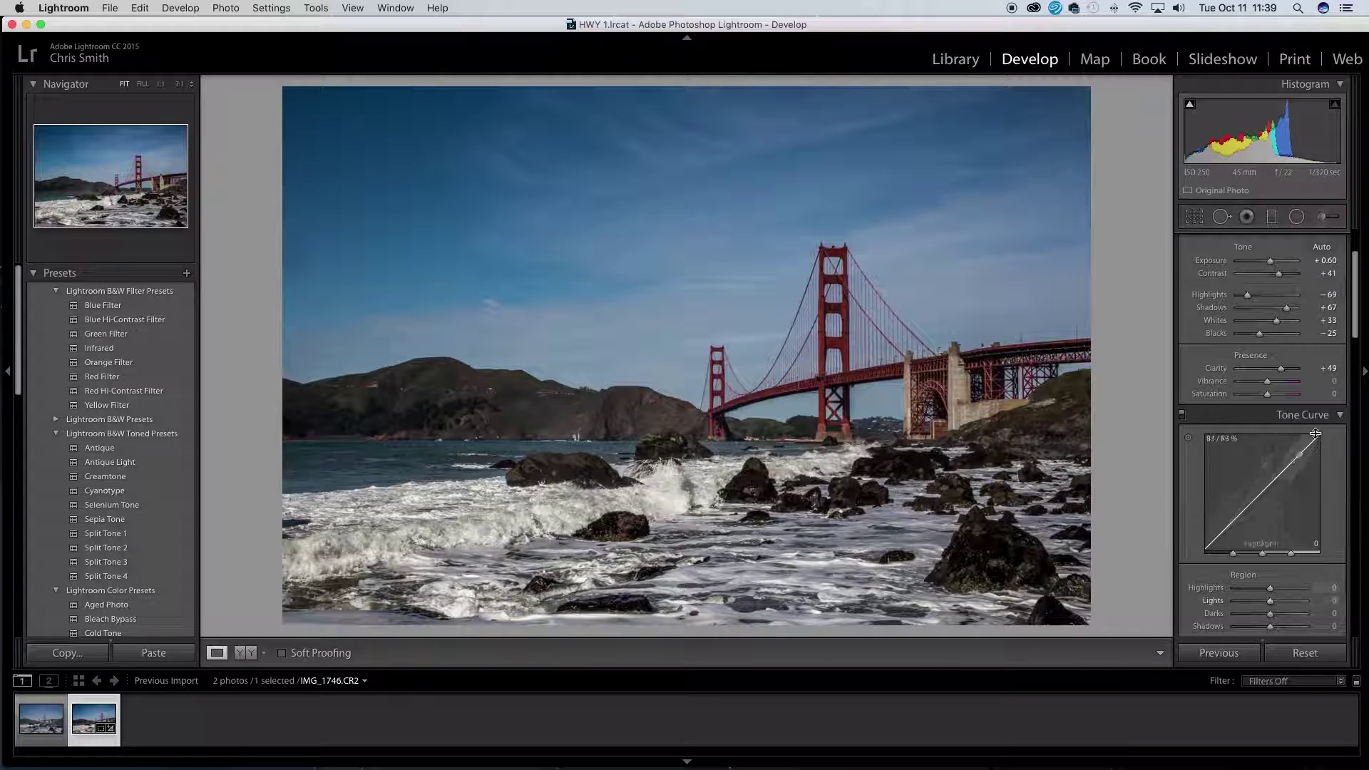
{"action": "scroll", "coordinate": [1336, 462], "scroll_direction": "down", "scroll_amount": 5}
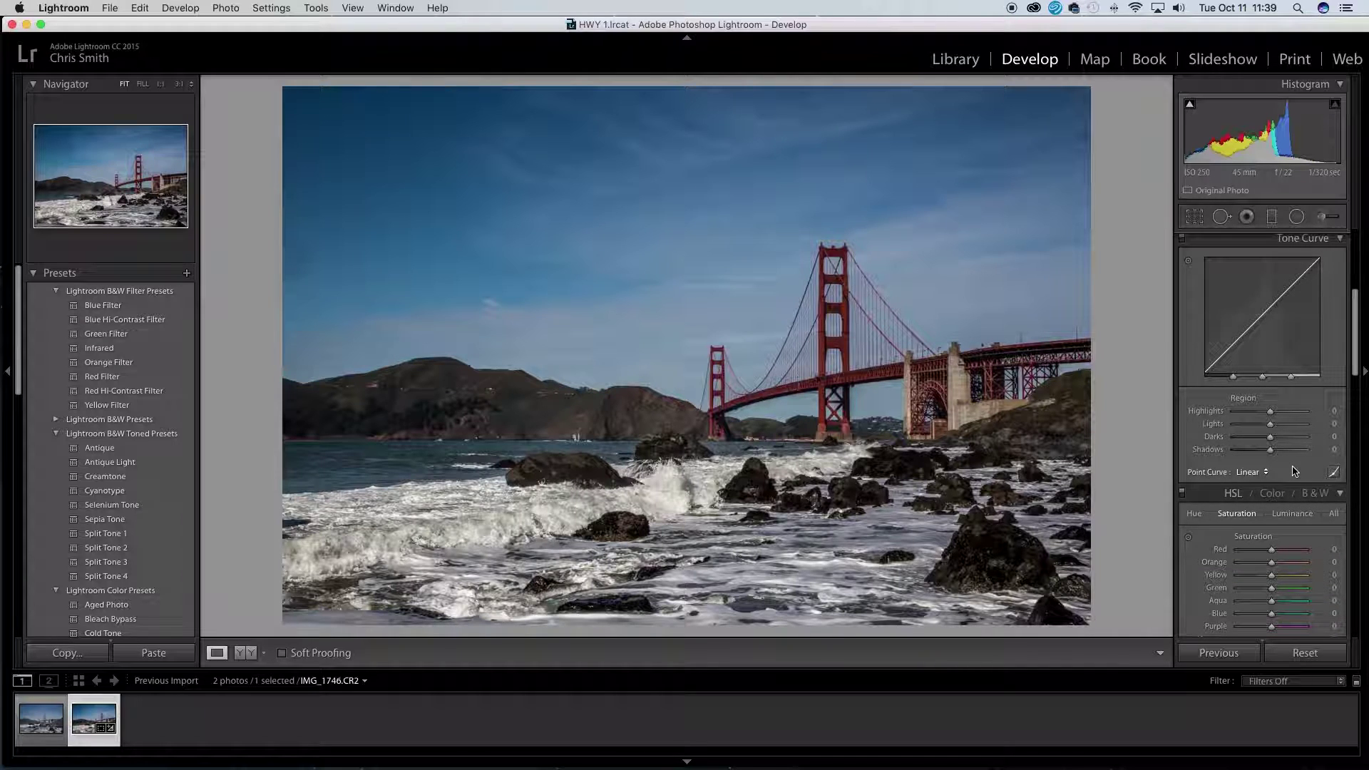
- Try Vibrance at +80 and Saturation at +100 separately, undoing each change
{"action": "scroll", "coordinate": [1293, 470], "scroll_direction": "up", "scroll_amount": 7}
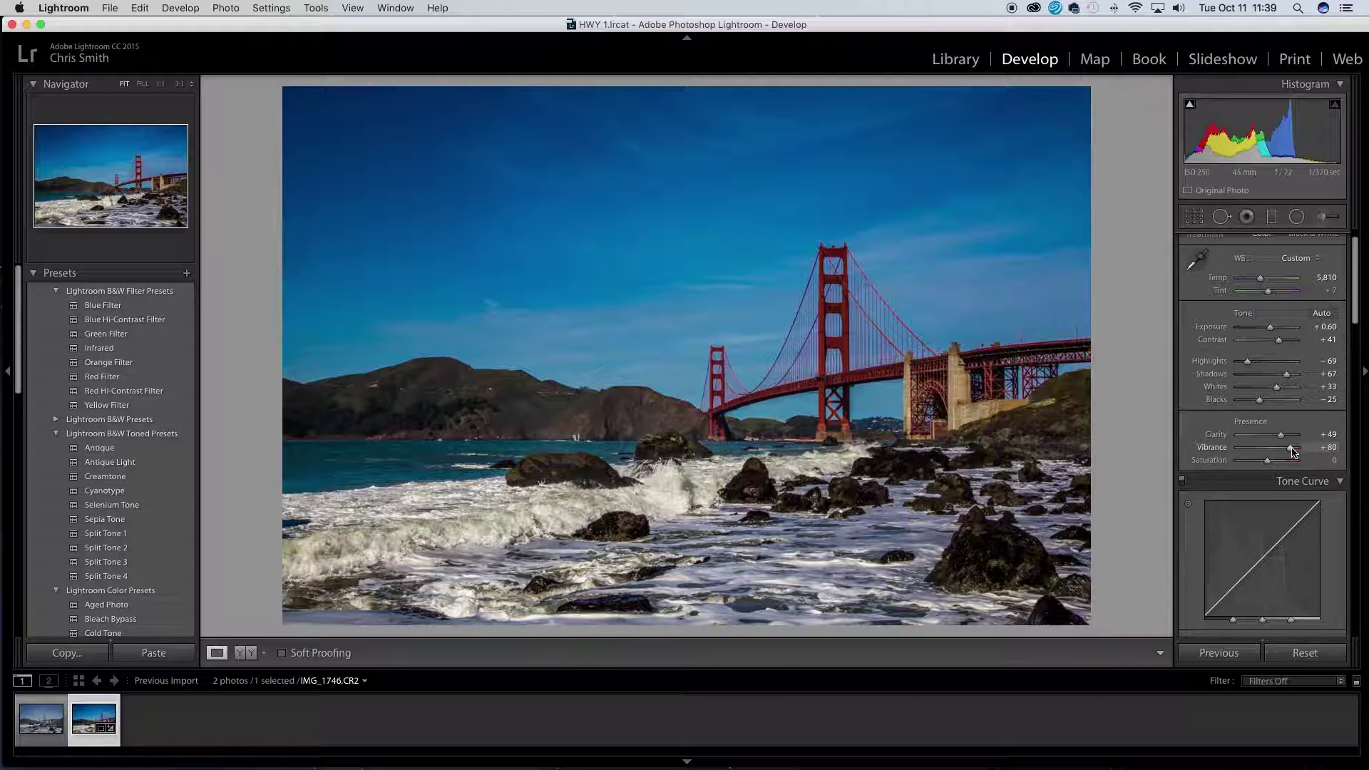
{"action": "key", "text": "super+z"}
{"action": "left_click_drag", "start_coordinate": [1267, 461], "coordinate": [1301, 462]}
{"action": "key", "text": "super+z"}
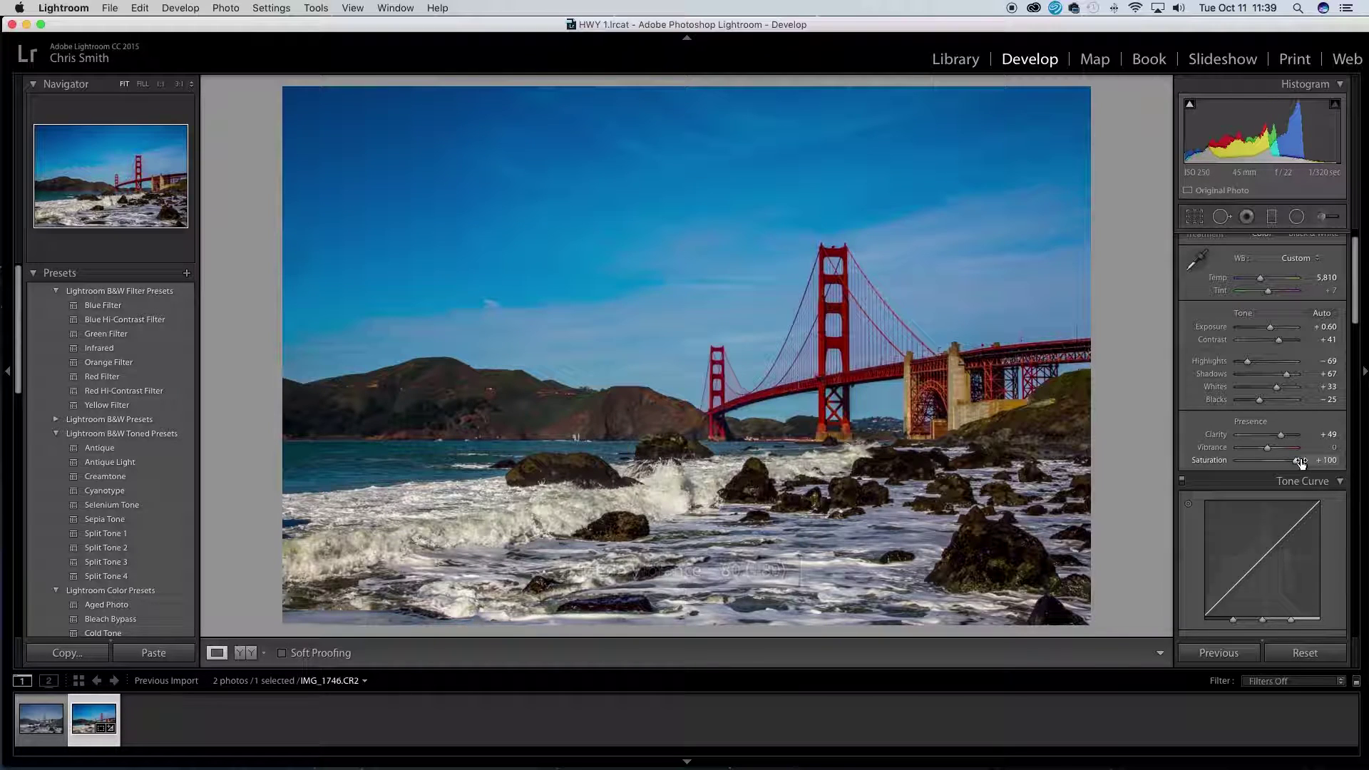
- Try lowering the Darks on the tone curve to -16, and undo the change
{"action": "scroll", "coordinate": [1342, 505], "scroll_direction": "down", "scroll_amount": 2}
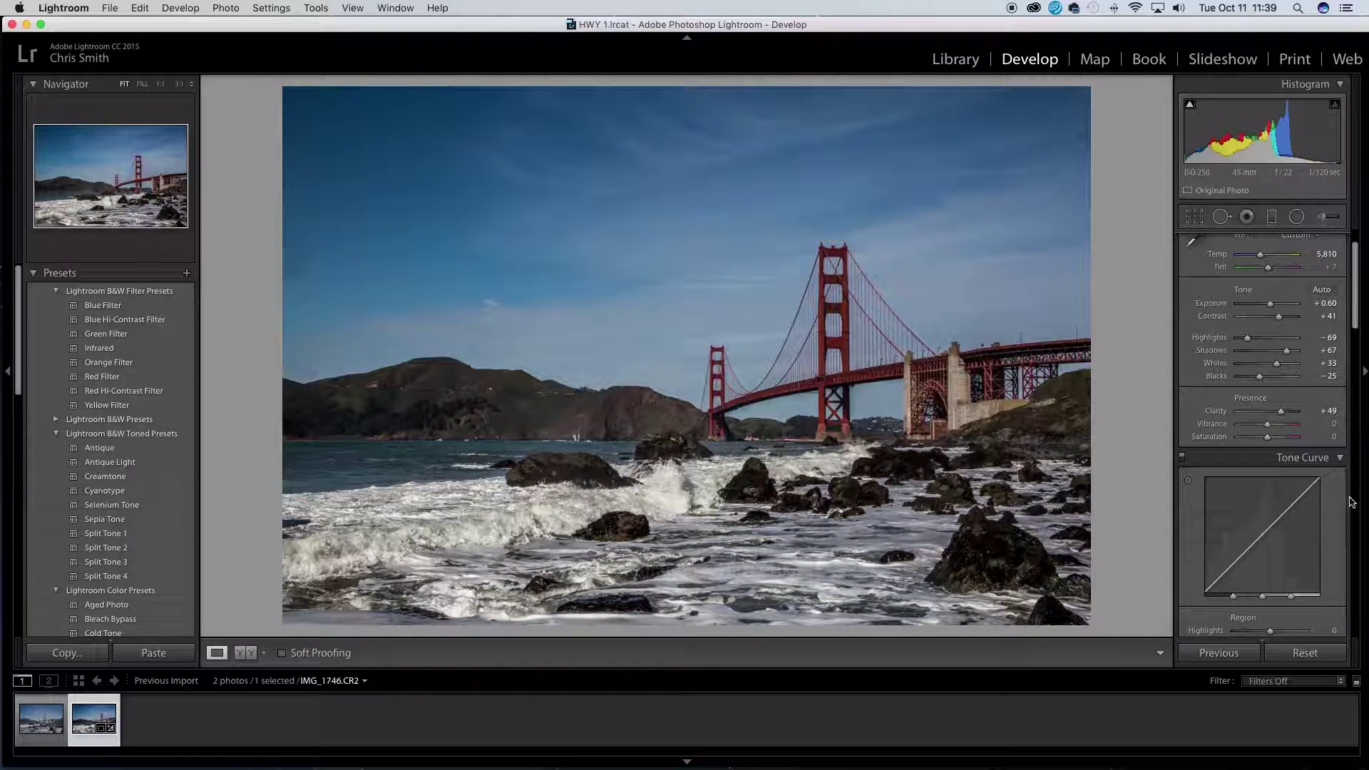
{"action": "scroll", "coordinate": [1342, 505], "scroll_direction": "down", "scroll_amount": 1}
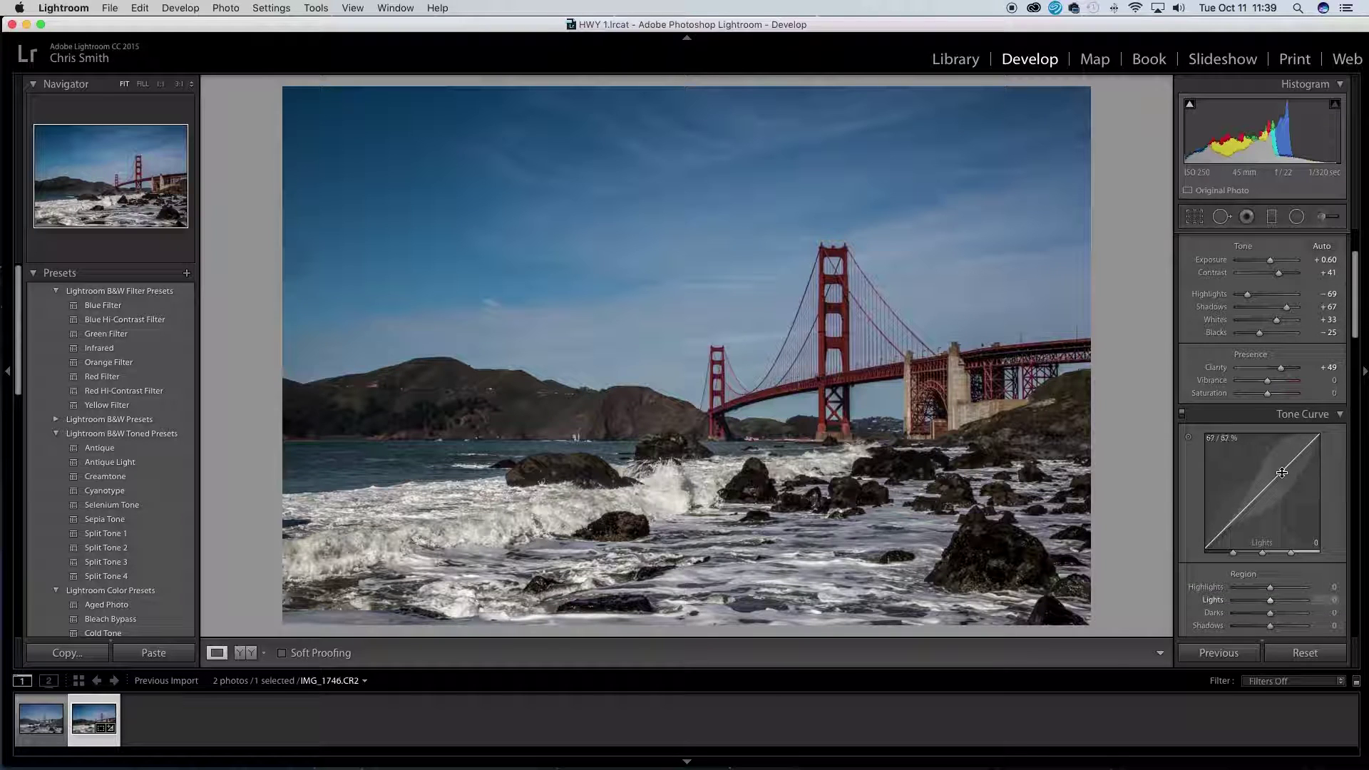
{"action": "left_click_drag", "start_coordinate": [1237, 516], "coordinate": [1238, 510]}
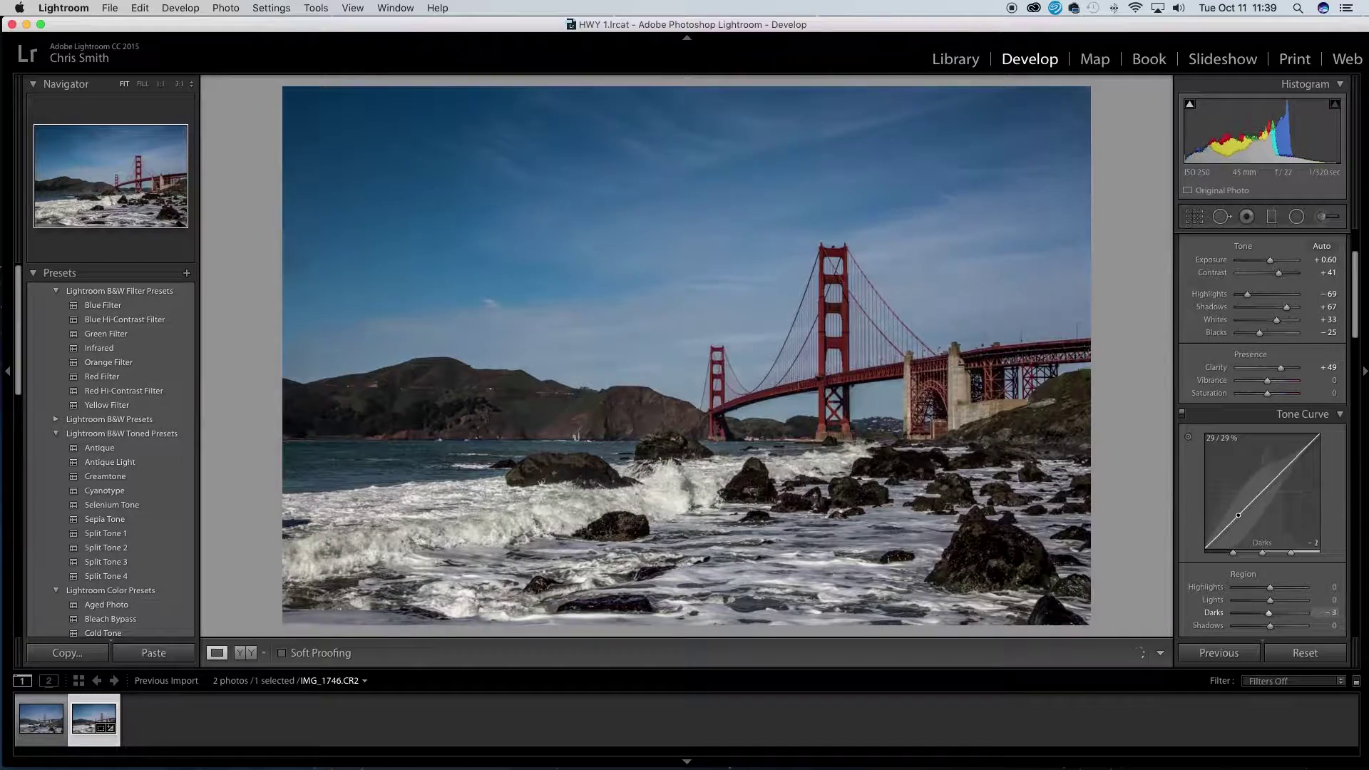
{"action": "key", "text": "super+z"}
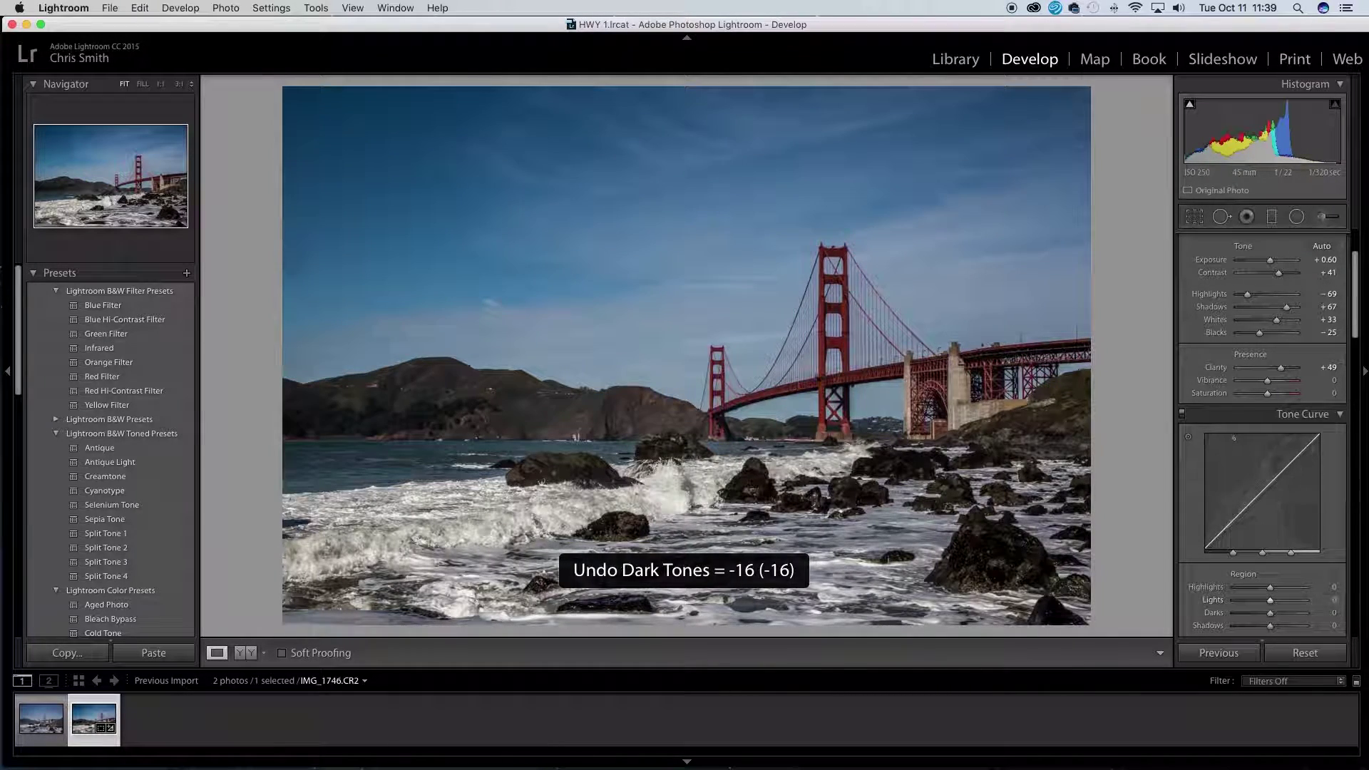
- Try shifting the Blue hue and the Red hue to +58 in the HSL adjustments, reverting both changes
{"action": "scroll", "coordinate": [1340, 491], "scroll_direction": "down", "scroll_amount": 3}
{"action": "scroll", "coordinate": [1340, 491], "scroll_direction": "down", "scroll_amount": 6}
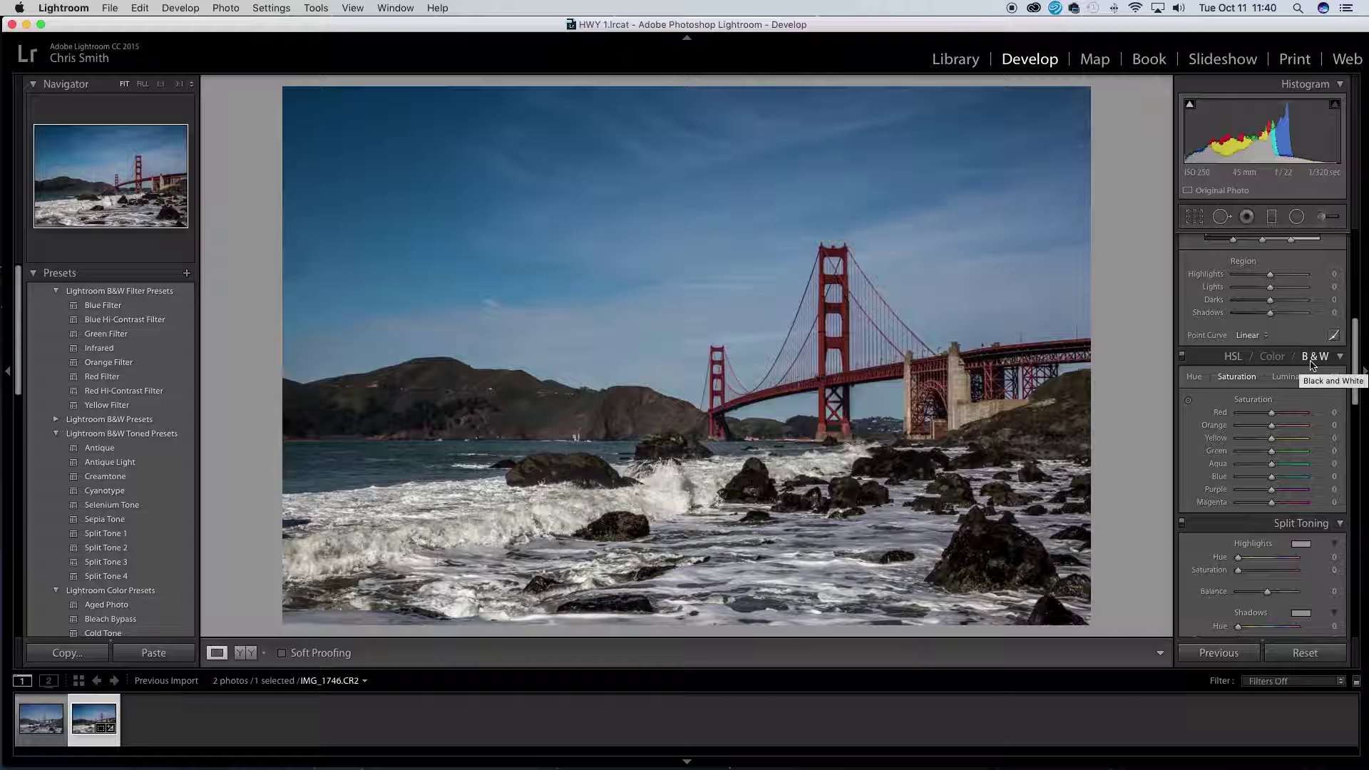
{"action": "scroll", "coordinate": [1279, 400], "scroll_direction": "down", "scroll_amount": 1}
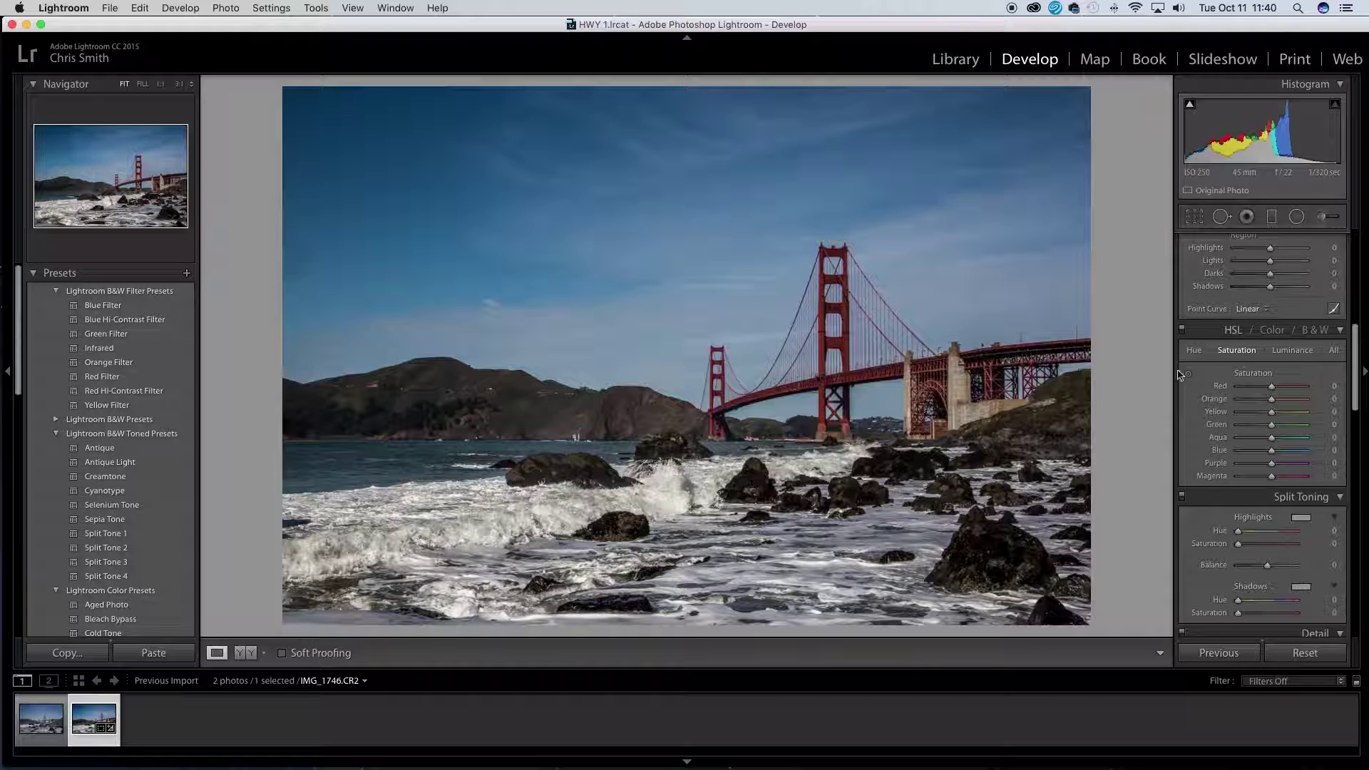
{"action": "left_click", "coordinate": [1196, 353]}
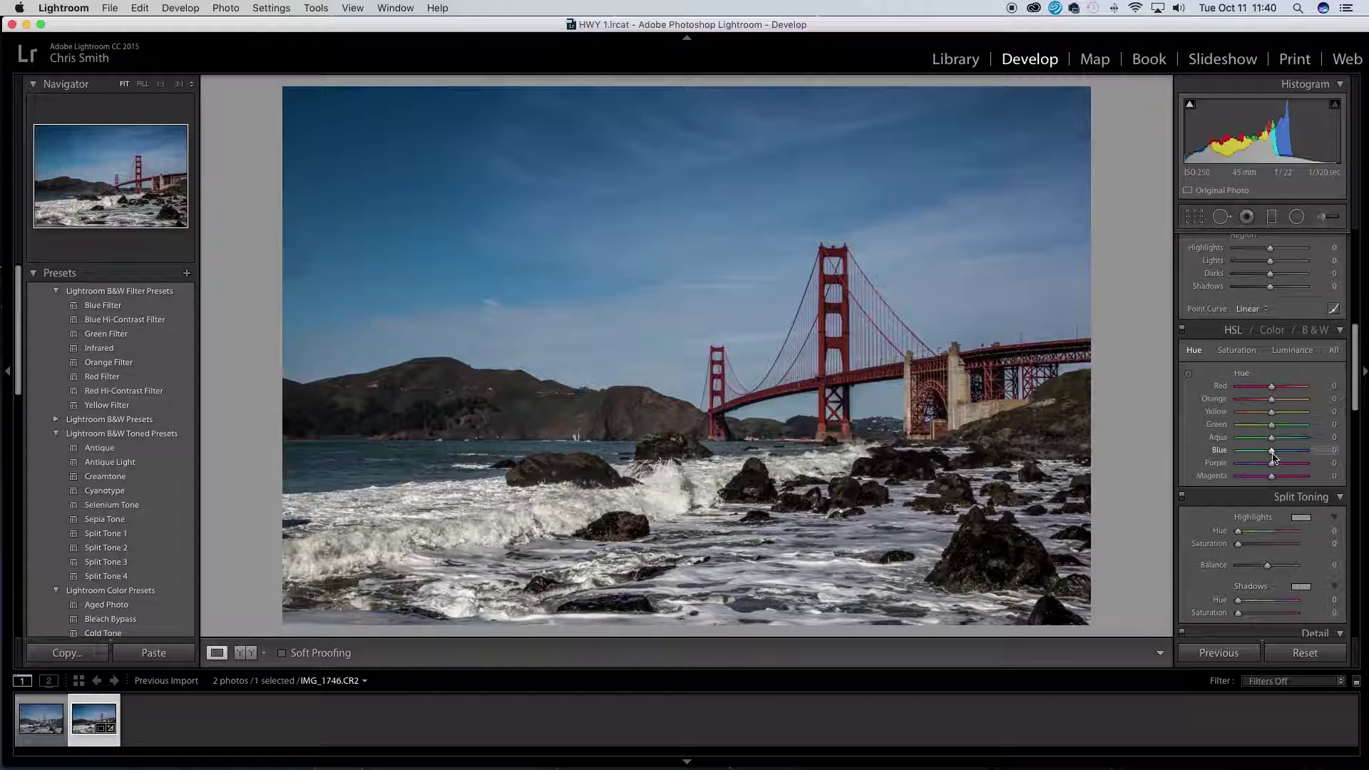
{"action": "mouse_move", "coordinate": [1271, 453]}
{"action": "left_mouse_down"}
{"action": "mouse_move", "coordinate": [1257, 457]}
{"action": "mouse_move", "coordinate": [1271, 454]}
{"action": "left_mouse_up"}
{"action": "double_click", "coordinate": [1272, 452]}
{"action": "mouse_move", "coordinate": [1278, 391]}
{"action": "left_mouse_down"}
{"action": "mouse_move", "coordinate": [1314, 394]}
{"action": "mouse_move", "coordinate": [1295, 399]}
{"action": "left_mouse_up"}
{"action": "key", "text": "super+z"}
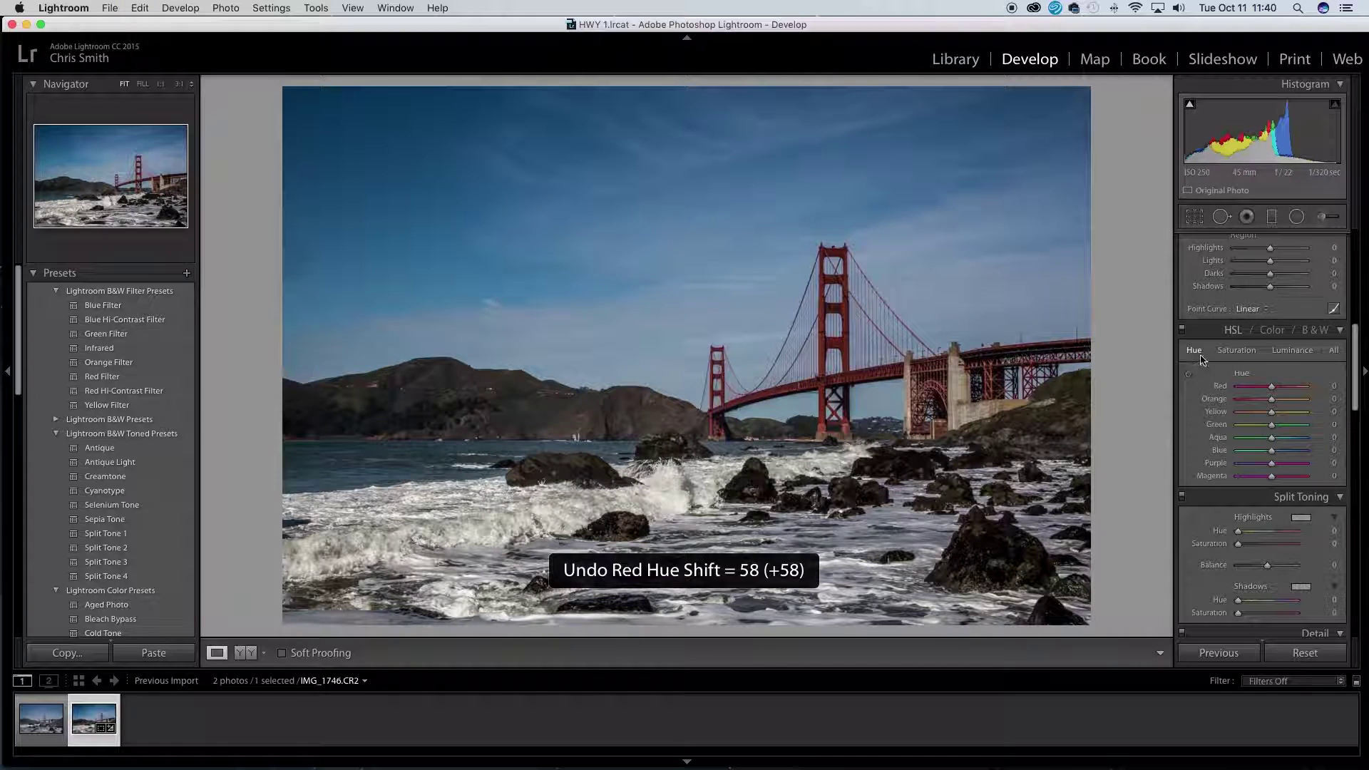
- Set the HSL Saturation of Red to +51 and Blue to +30
{"action": "left_click", "coordinate": [1245, 354]}
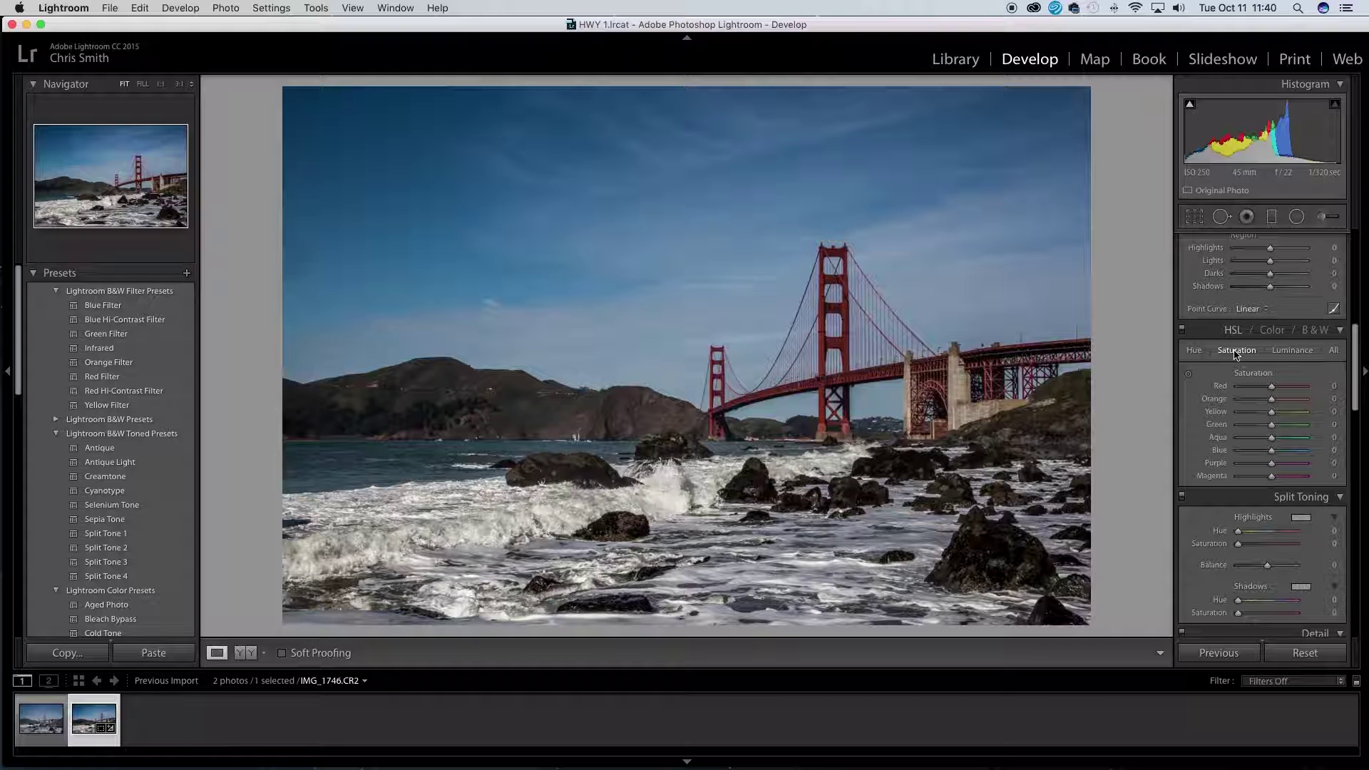
{"action": "left_click_drag", "start_coordinate": [1271, 386], "coordinate": [1282, 392]}
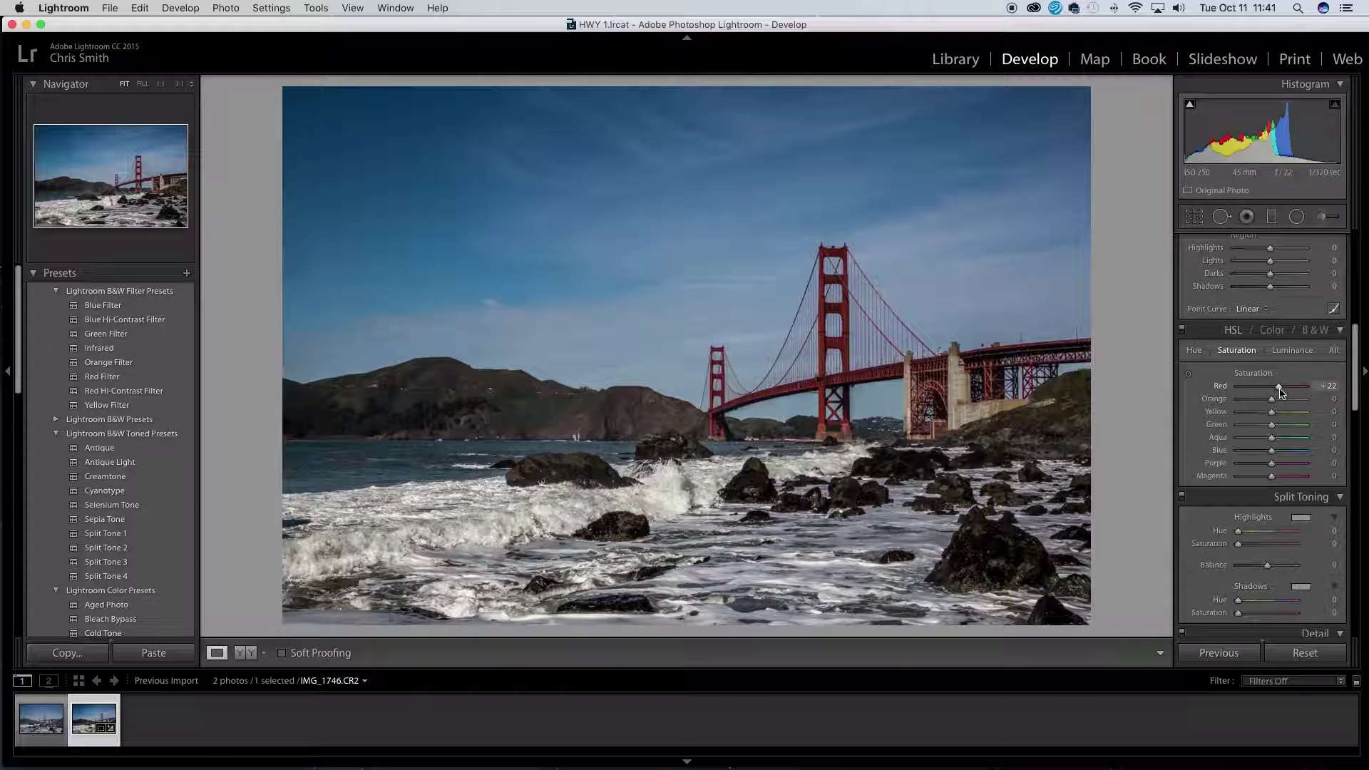
{"action": "key", "text": "super+z"}
{"action": "mouse_move", "coordinate": [1274, 391]}
{"action": "left_mouse_down"}
{"action": "mouse_move", "coordinate": [1329, 394]}
{"action": "mouse_move", "coordinate": [1293, 392]}
{"action": "left_mouse_up"}
{"action": "mouse_move", "coordinate": [1273, 452]}
{"action": "left_mouse_down"}
{"action": "mouse_move", "coordinate": [1323, 458]}
{"action": "mouse_move", "coordinate": [1282, 462]}
{"action": "left_mouse_up"}
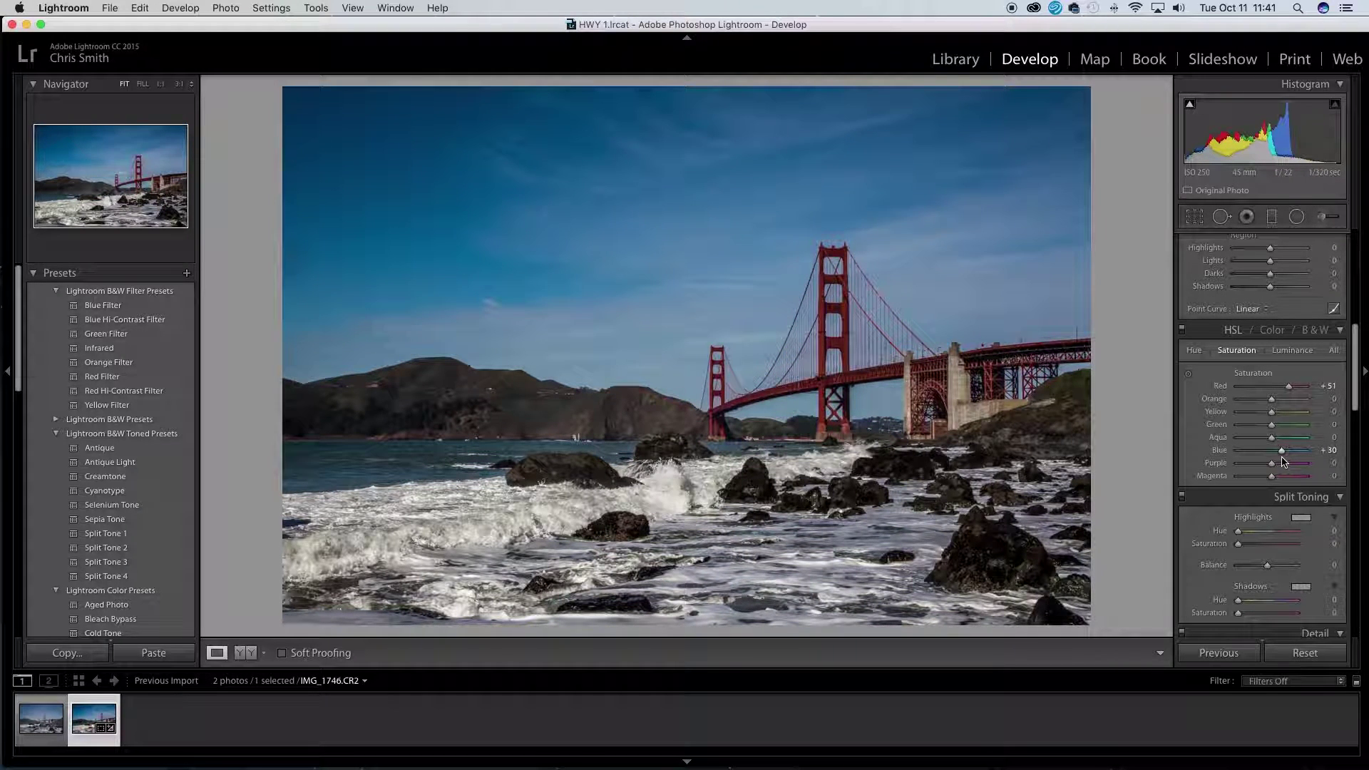
- Compare the edited photo with the original by toggling the Before view several times
{"action": "key", "text": "backslash"}
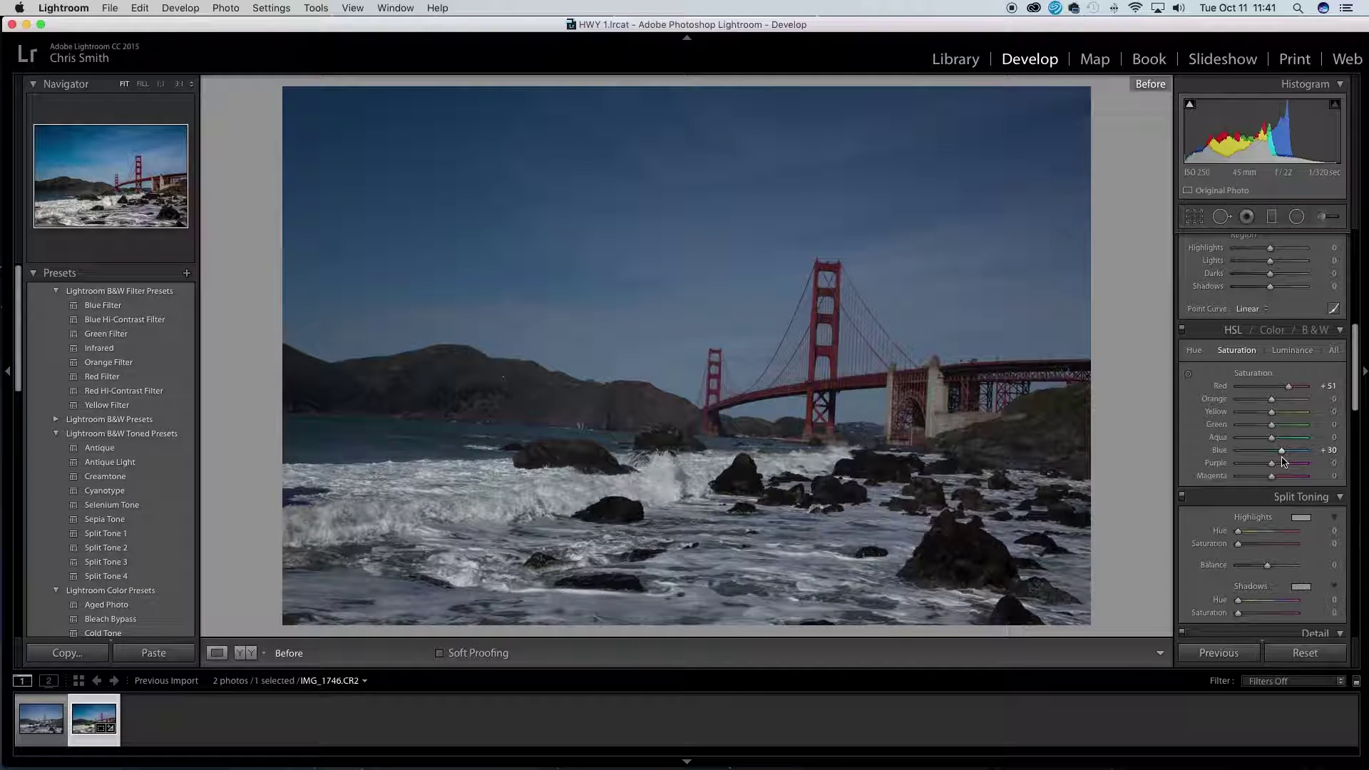
{"action": "key", "text": "backslash"}
{"action": "key", "text": "backslash"}
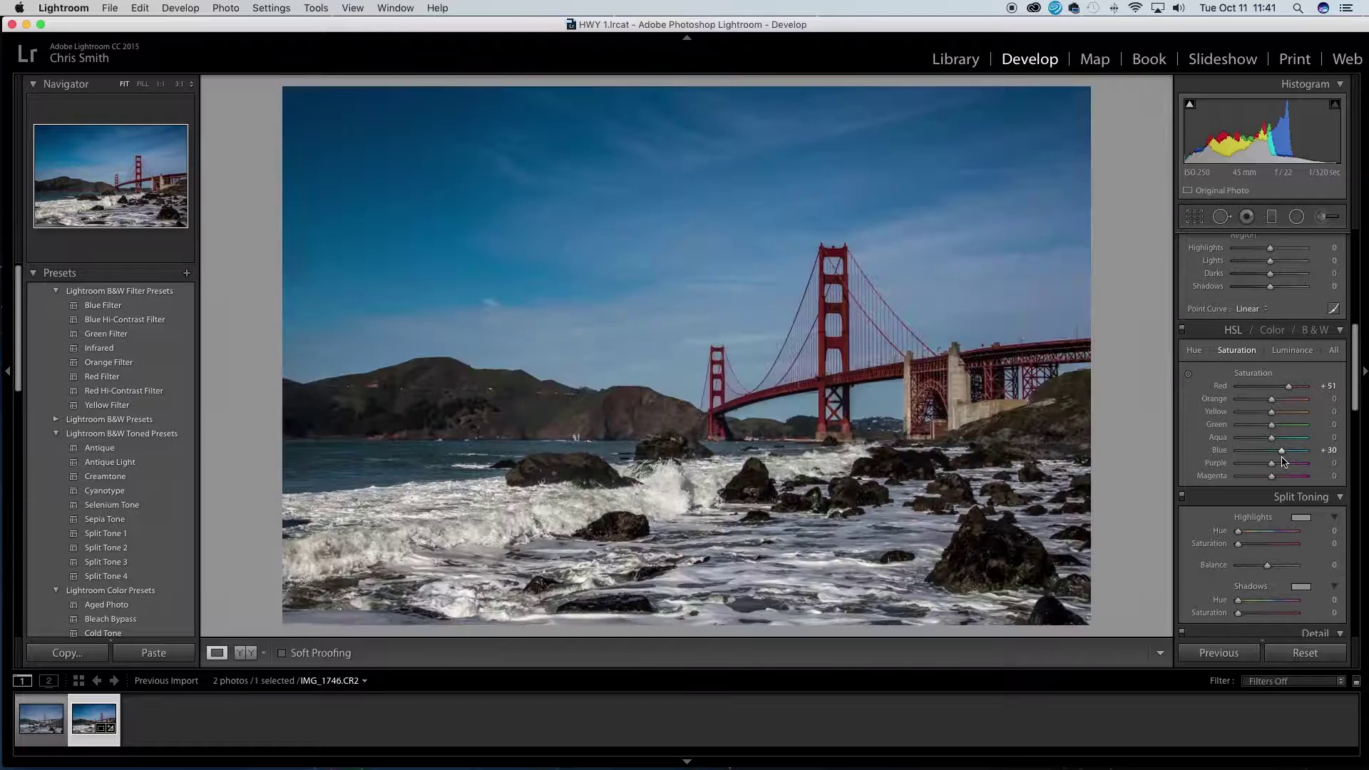
{"action": "key", "text": "backslash"}
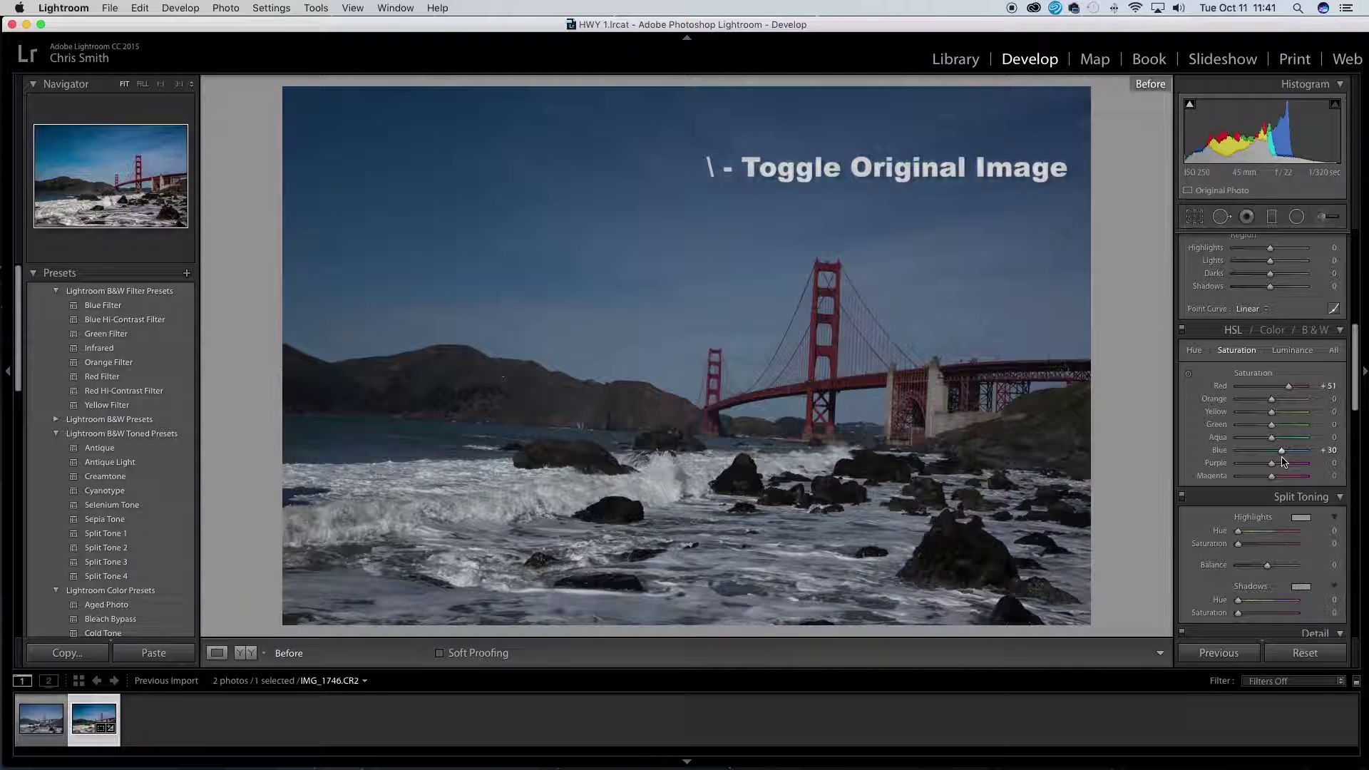
{"action": "key", "text": "backslash"}
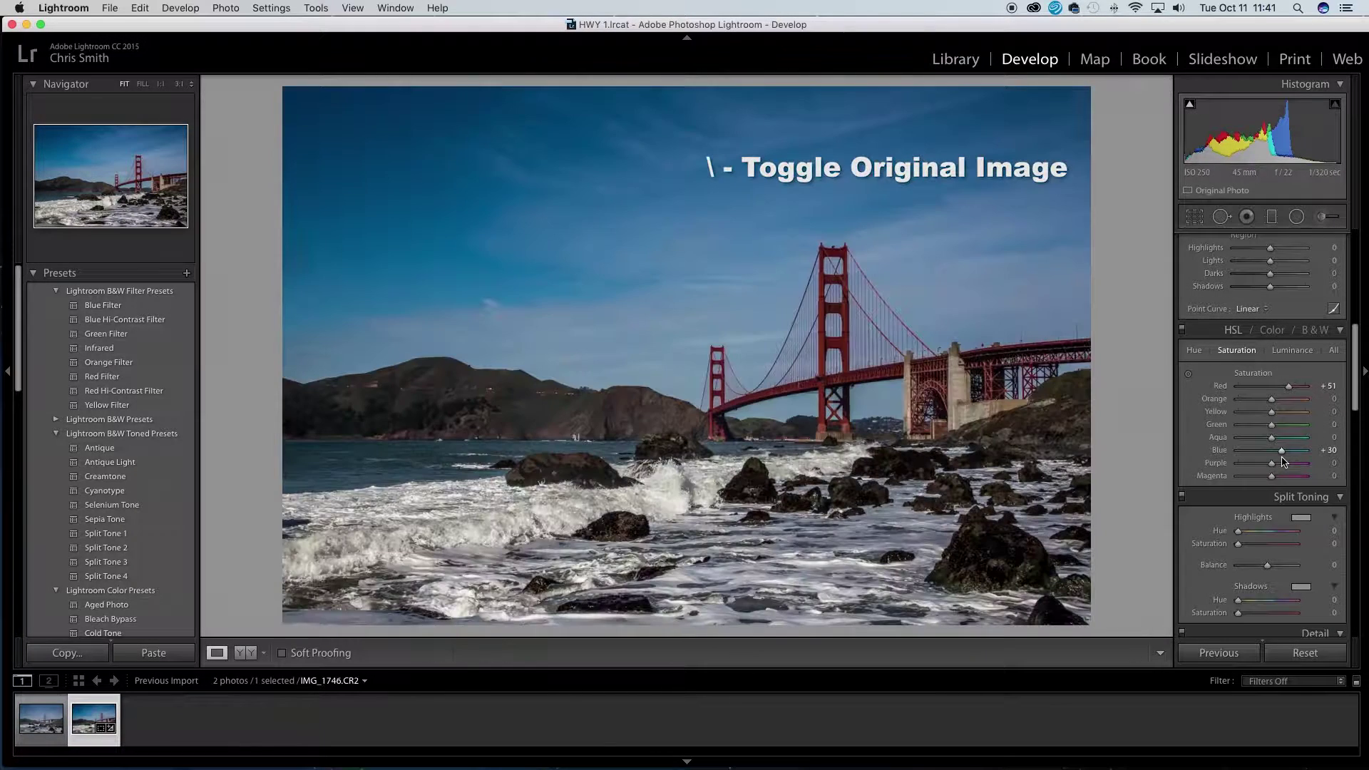
{"action": "key", "text": "backslash"}
{"action": "key", "text": "backslash"}
{"action": "key", "text": "backslash"}
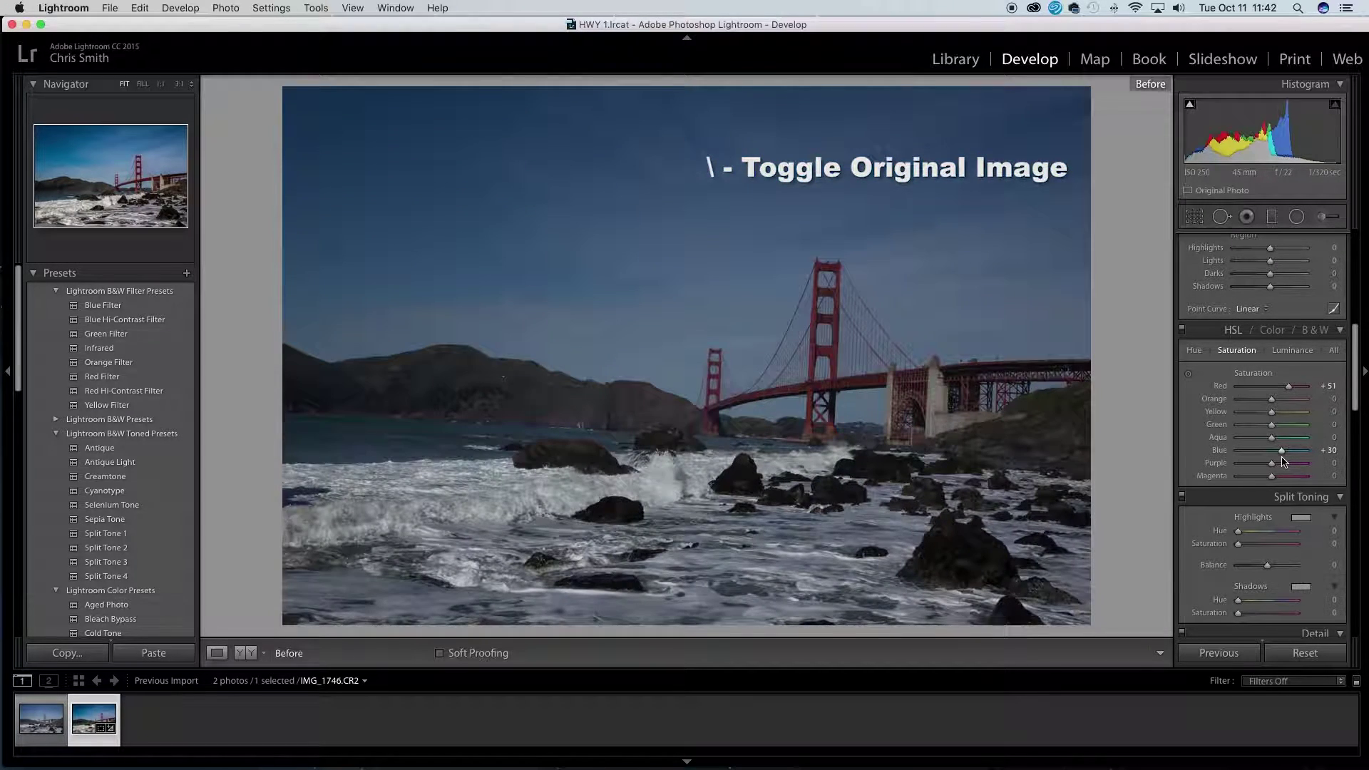
{"action": "key", "text": "backslash"}
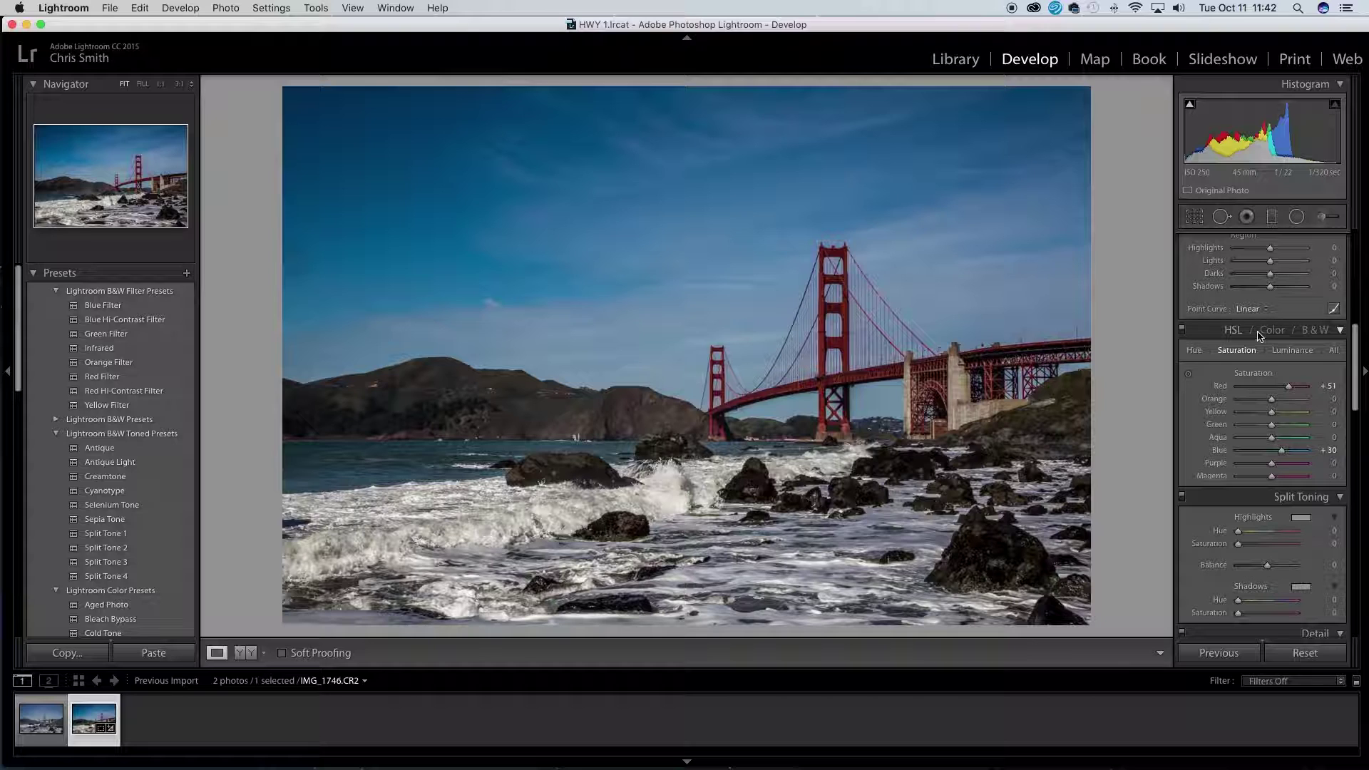
- Set the HSL Saturation of Green to +39, Yellow to +17 and Orange to +16
{"action": "mouse_move", "coordinate": [1271, 425]}
{"action": "left_mouse_down"}
{"action": "mouse_move", "coordinate": [1303, 431]}
{"action": "mouse_move", "coordinate": [1287, 432]}
{"action": "left_mouse_up"}
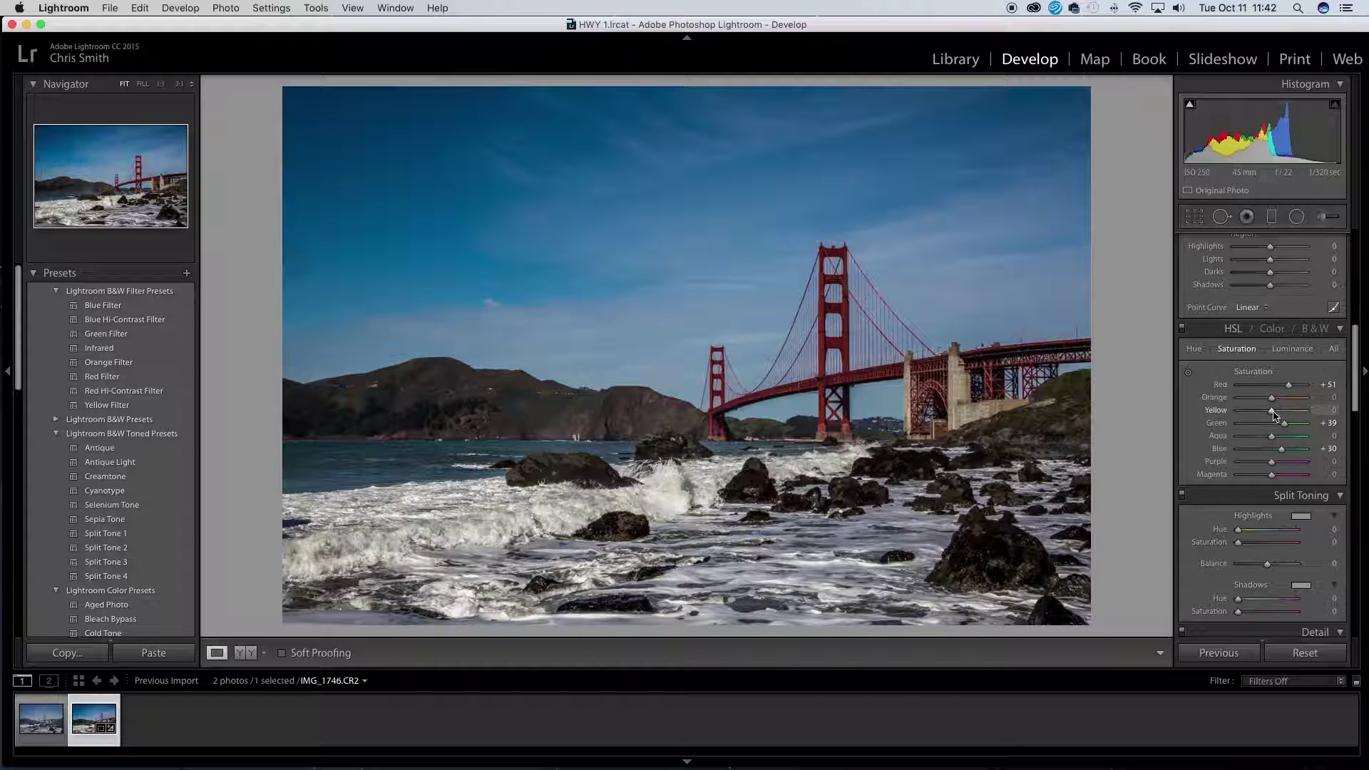
{"action": "left_click_drag", "start_coordinate": [1276, 416], "coordinate": [1280, 417]}
{"action": "left_click_drag", "start_coordinate": [1273, 399], "coordinate": [1276, 400]}
- Look over the photo's Basic, HSL, Split Toning and Detail adjustments
{"action": "scroll", "coordinate": [1284, 417], "scroll_direction": "down", "scroll_amount": 3}
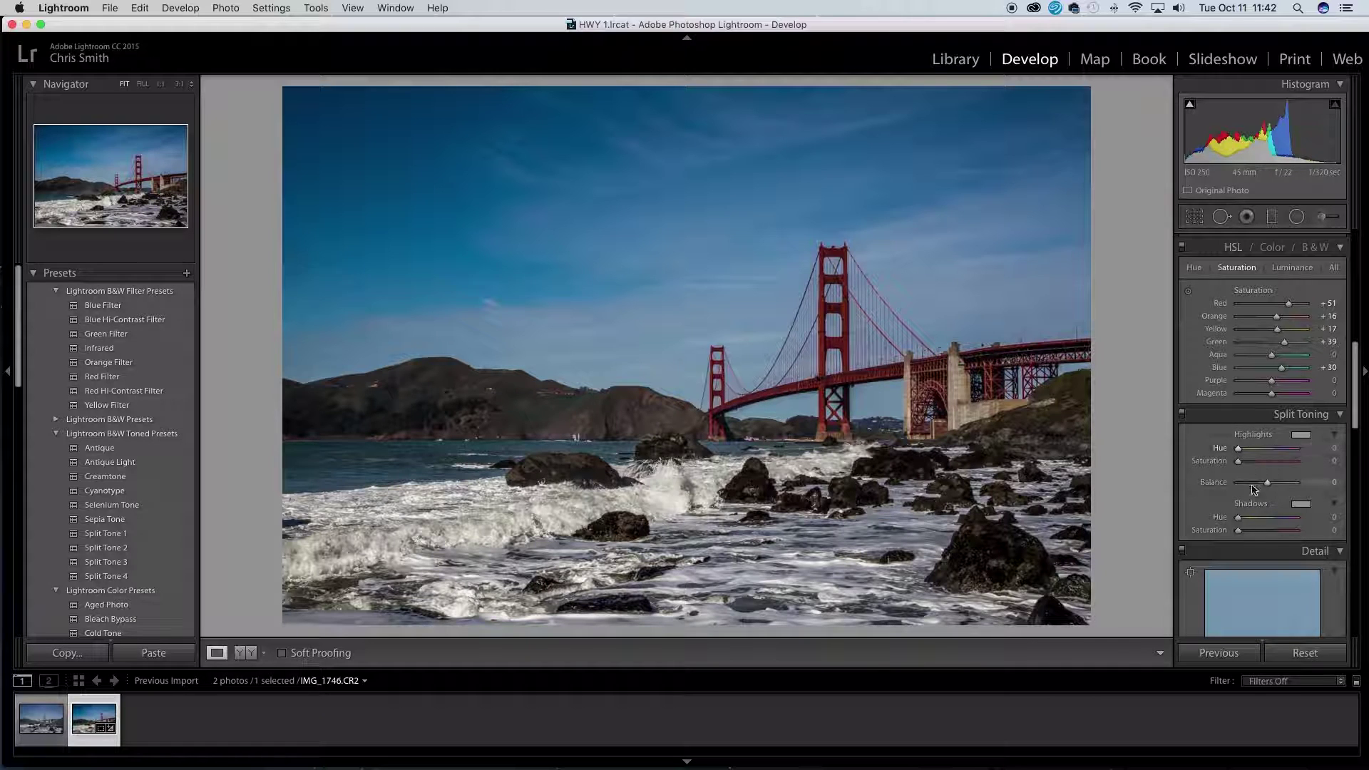
{"action": "scroll", "coordinate": [1264, 498], "scroll_direction": "up", "scroll_amount": 10}
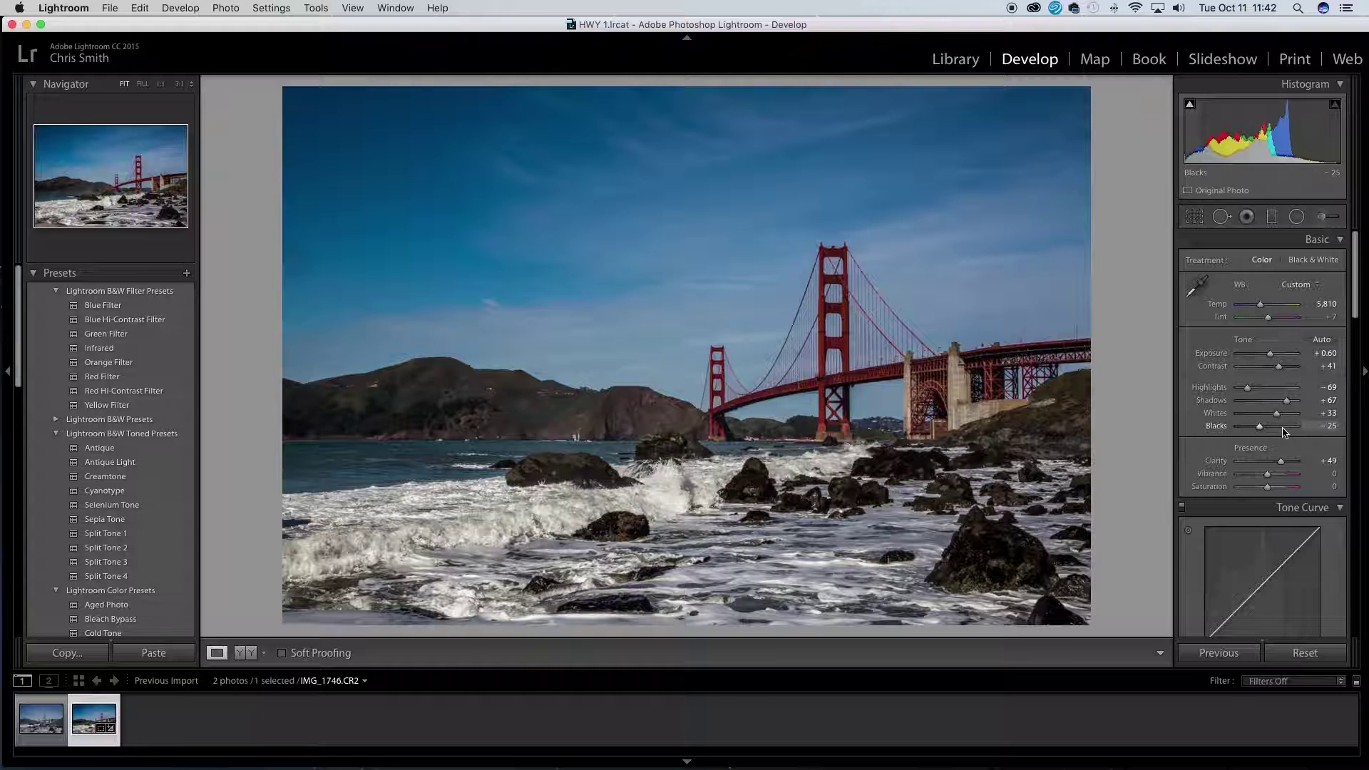
{"action": "scroll", "coordinate": [1289, 324], "scroll_direction": "down", "scroll_amount": 10}
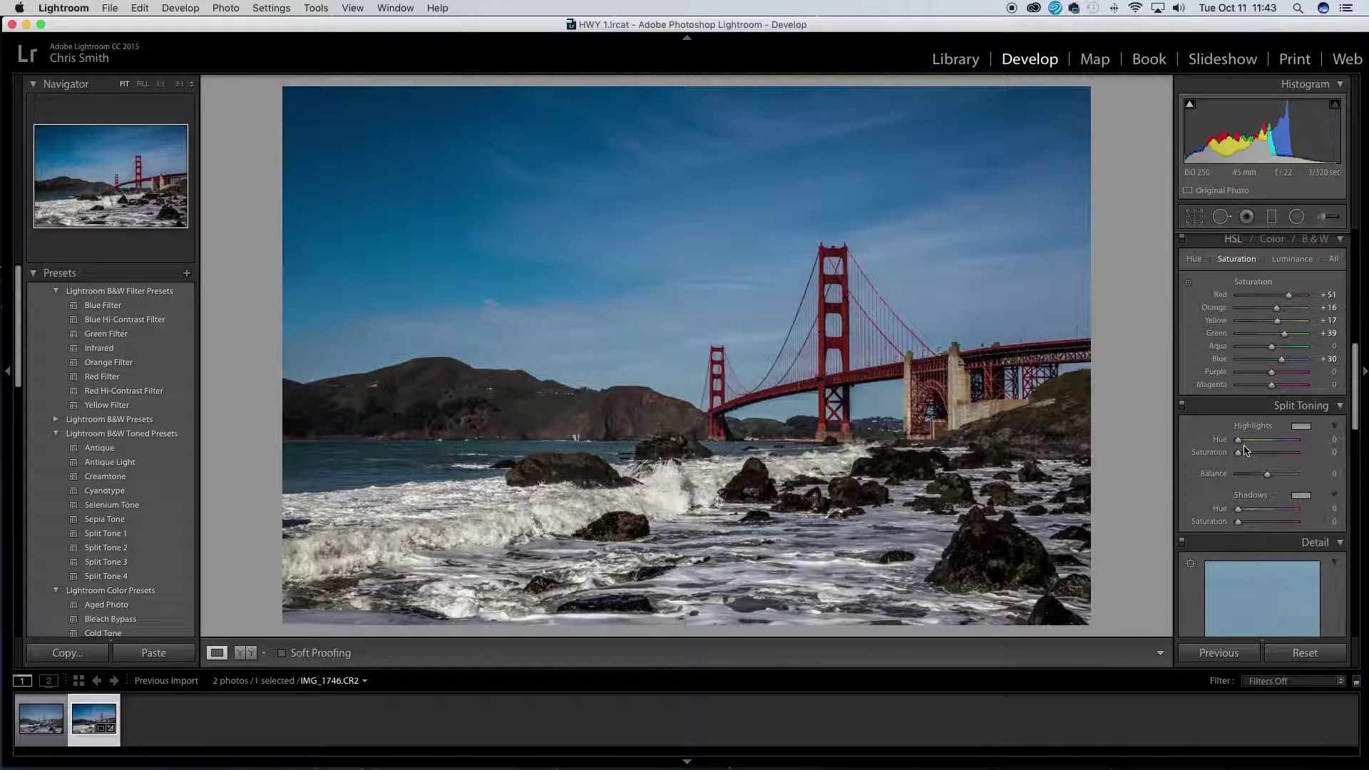
{"action": "scroll", "coordinate": [1244, 449], "scroll_direction": "up", "scroll_amount": 10}
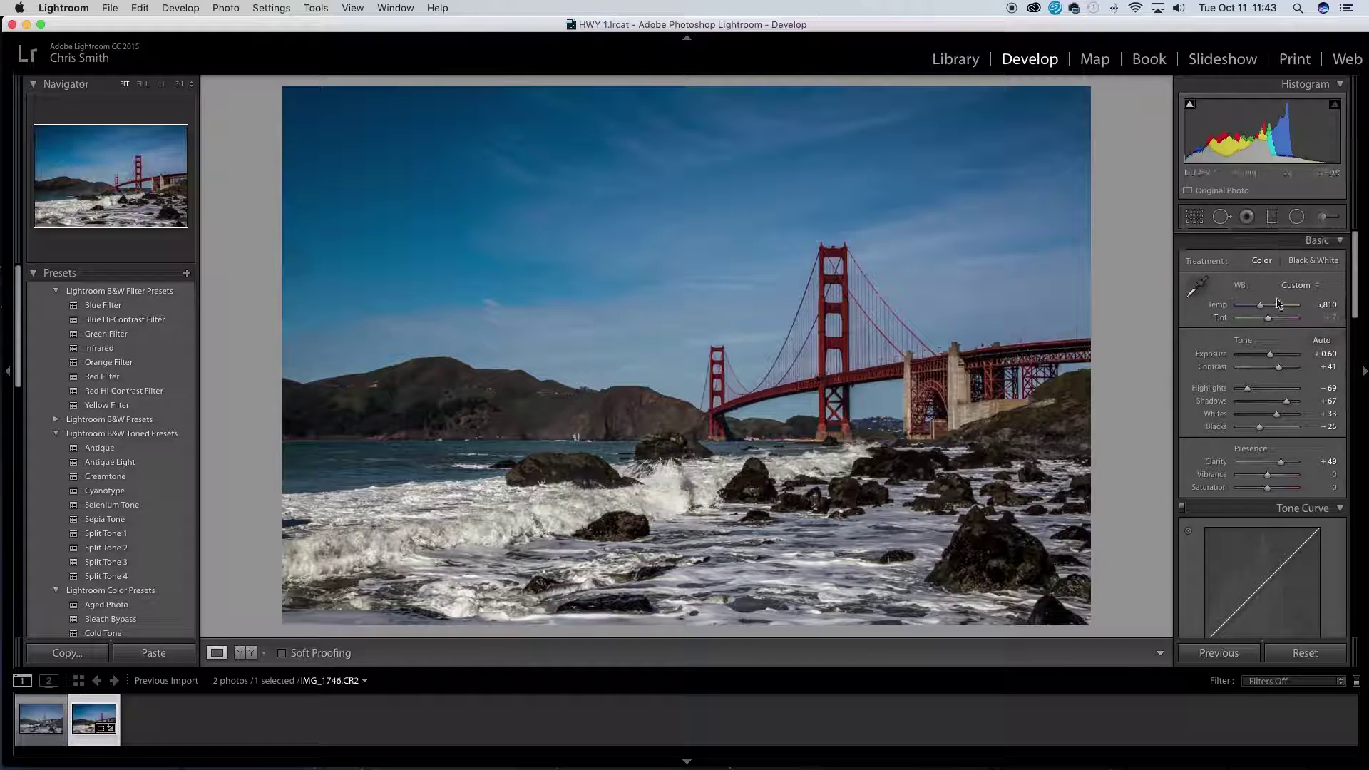
{"action": "scroll", "coordinate": [1283, 421], "scroll_direction": "down", "scroll_amount": 8}
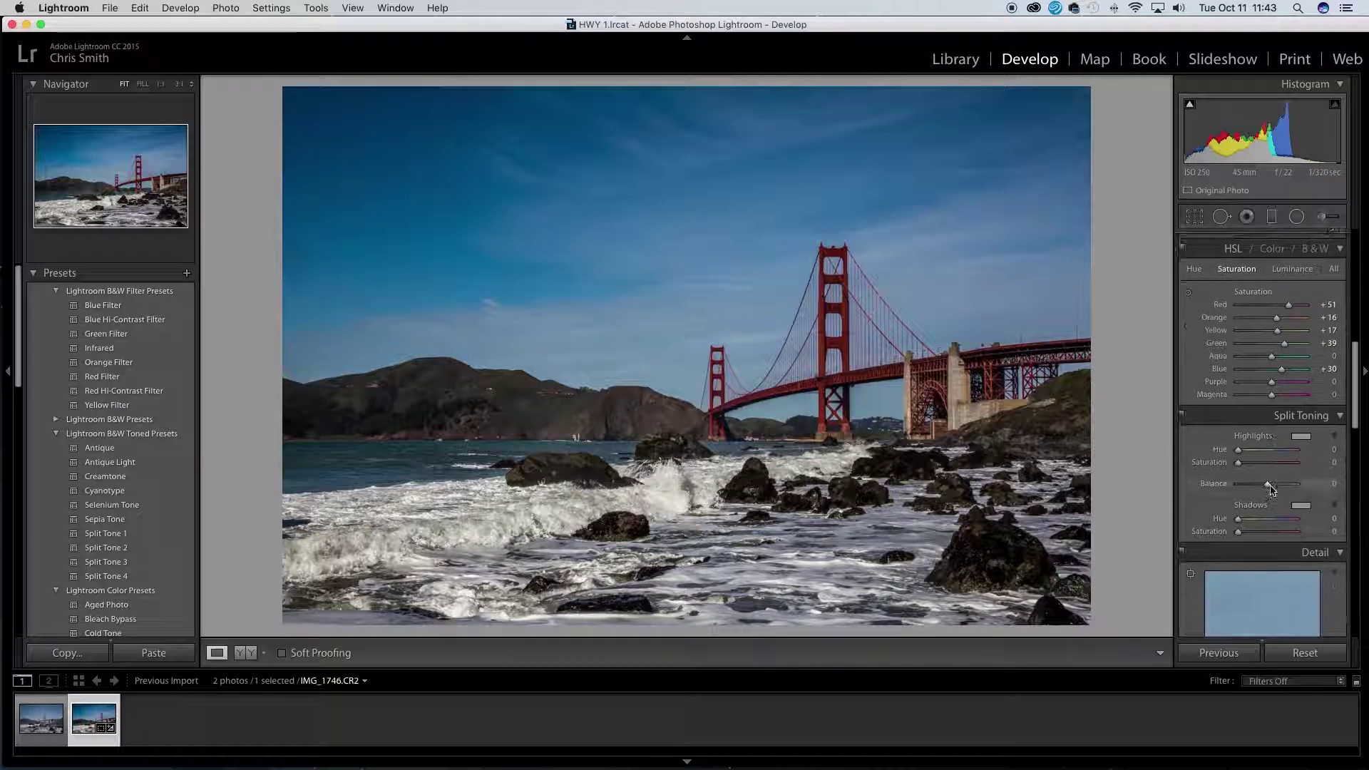
{"action": "scroll", "coordinate": [1294, 424], "scroll_direction": "up", "scroll_amount": 8}
{"action": "scroll", "coordinate": [1274, 431], "scroll_direction": "down", "scroll_amount": 8}
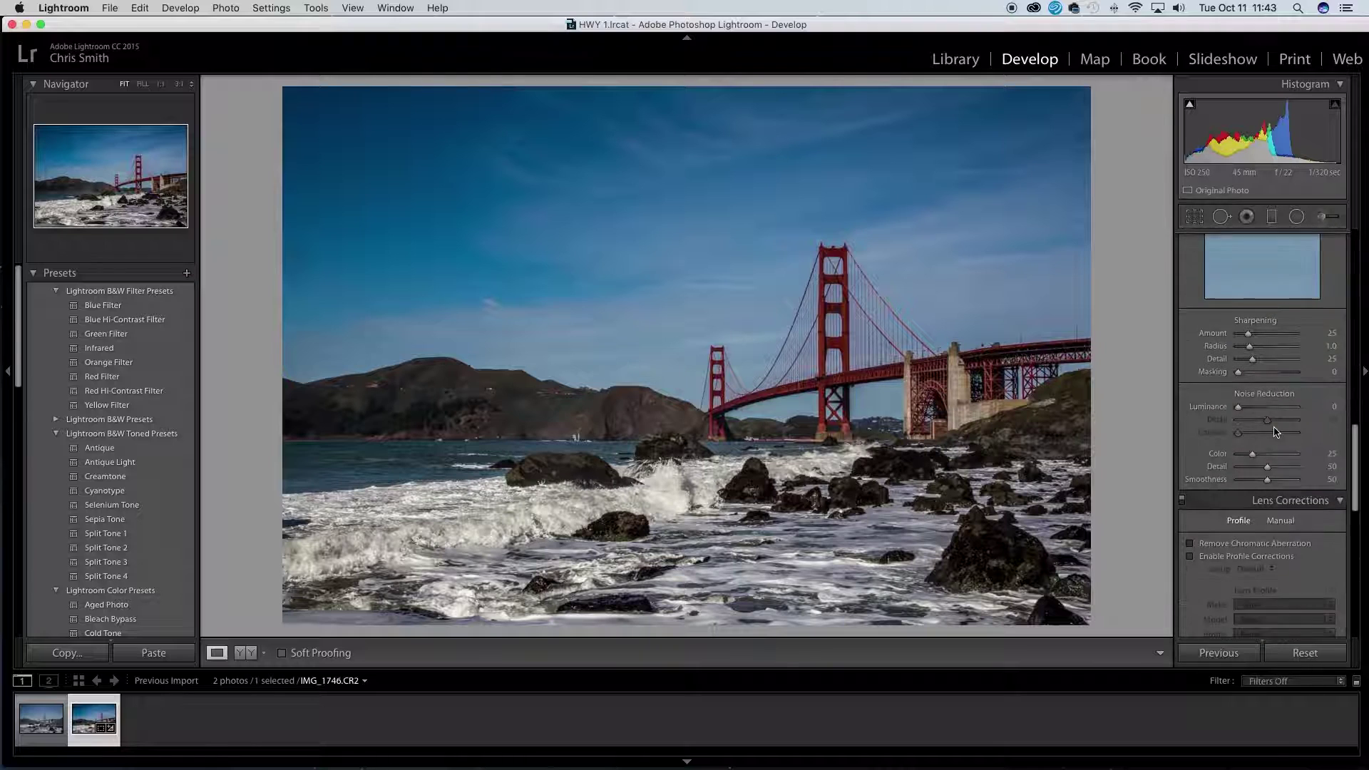
{"action": "scroll", "coordinate": [1274, 430], "scroll_direction": "up", "scroll_amount": 2}
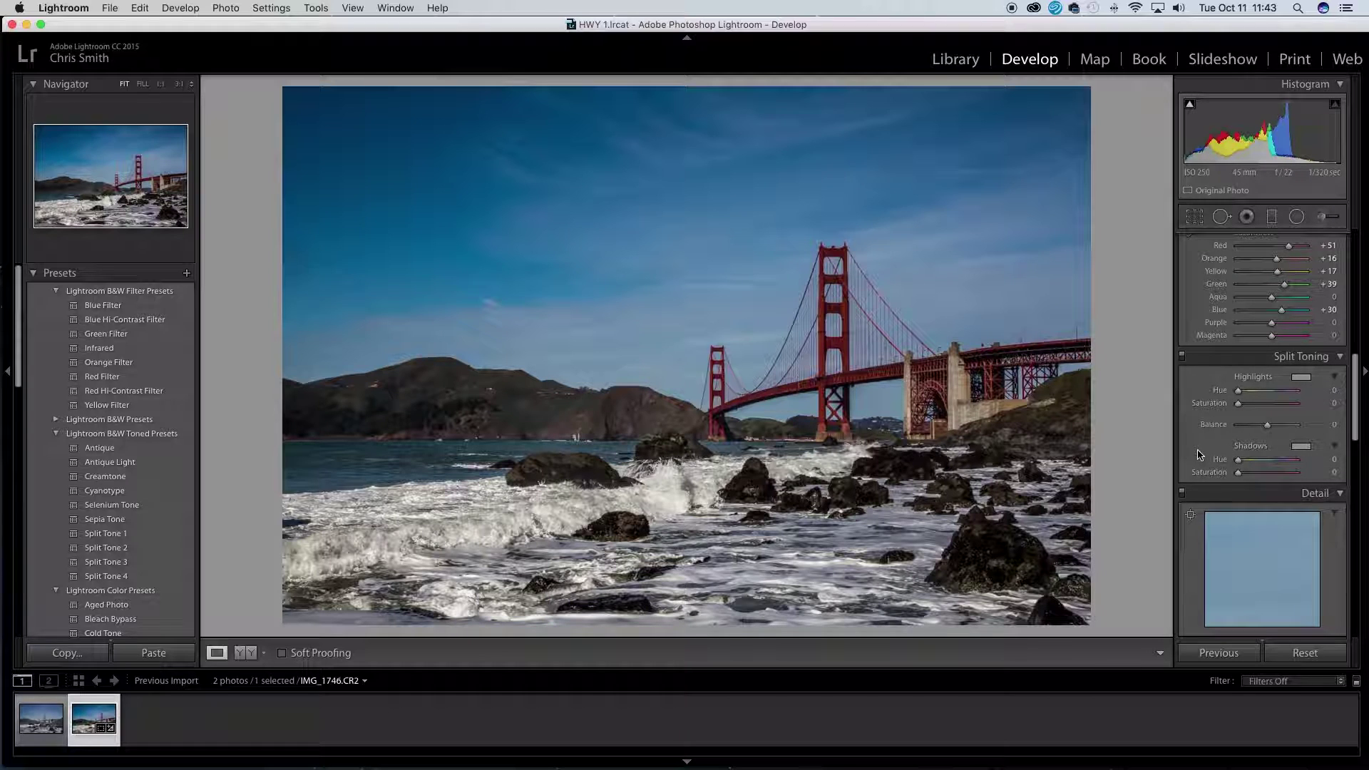
- Set the Sharpening Amount to 48 and aim the Detail preview at the bridge's steelwork
{"action": "scroll", "coordinate": [1200, 455], "scroll_direction": "down", "scroll_amount": 2}
{"action": "scroll", "coordinate": [1200, 455], "scroll_direction": "down", "scroll_amount": 4}
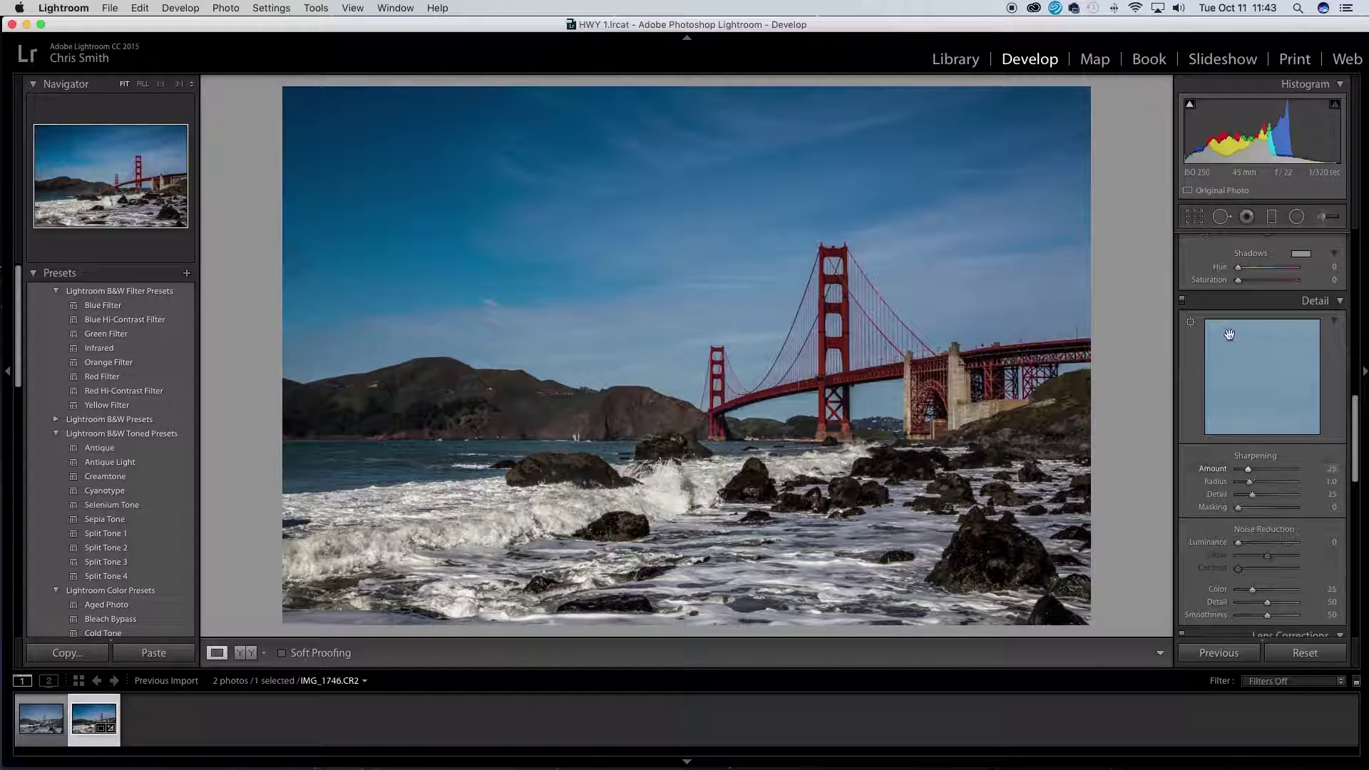
{"action": "left_click_drag", "start_coordinate": [1248, 470], "coordinate": [1259, 476]}
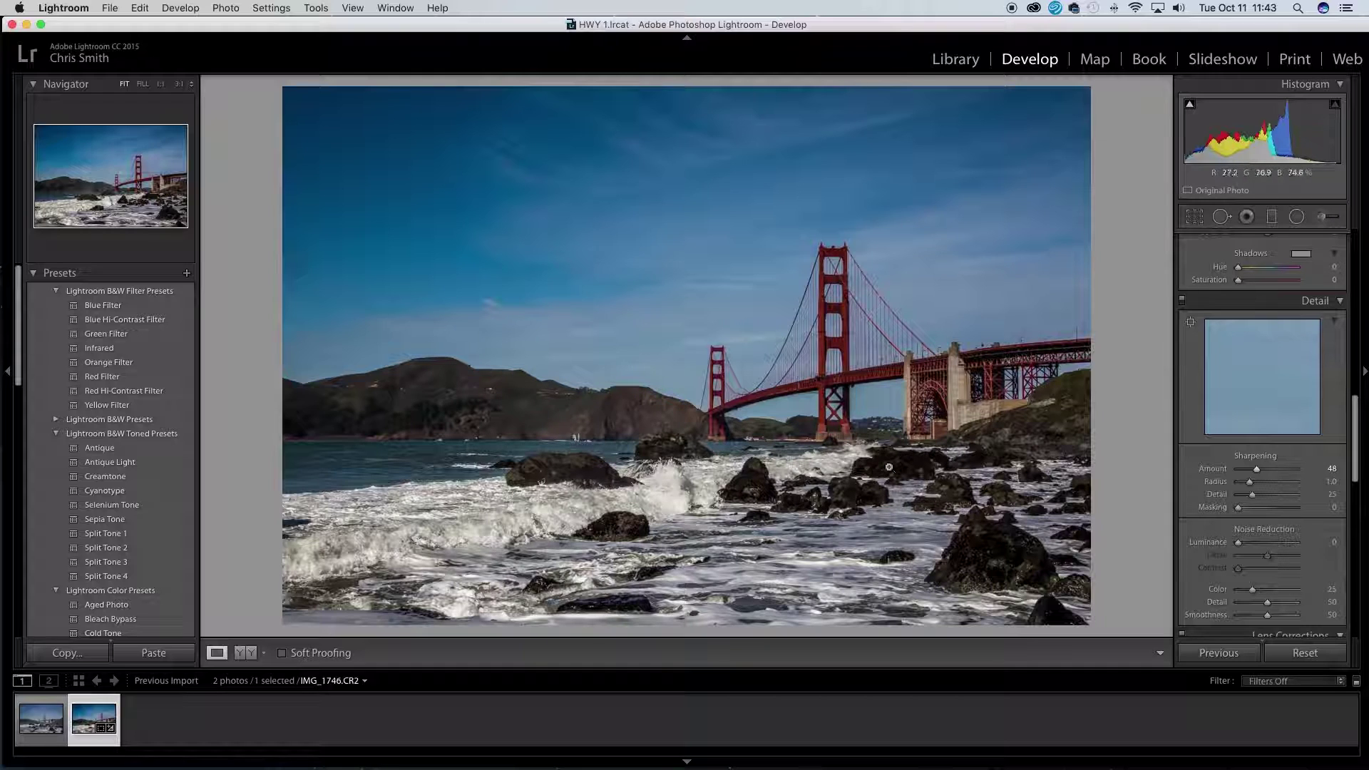
{"action": "scroll", "coordinate": [1198, 456], "scroll_direction": "down", "scroll_amount": 4}
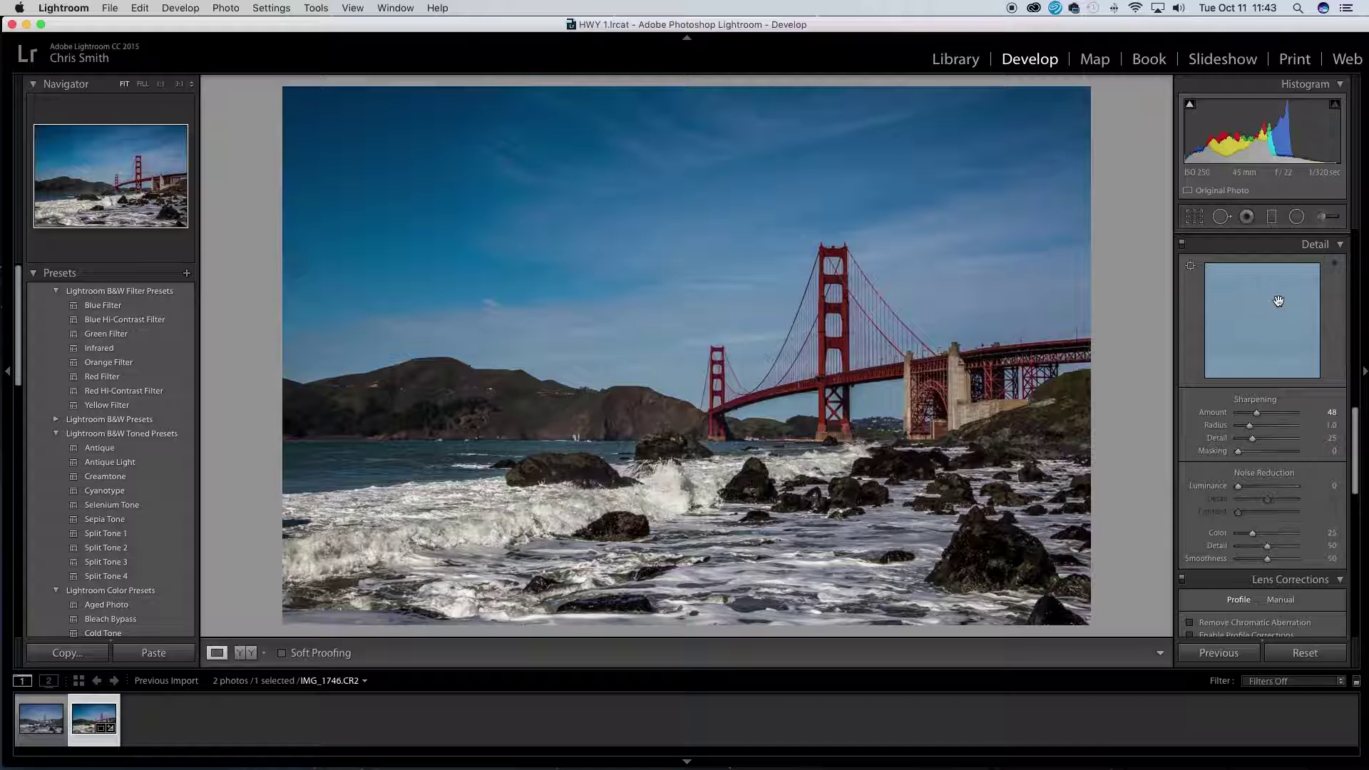
{"action": "left_click", "coordinate": [1190, 265]}
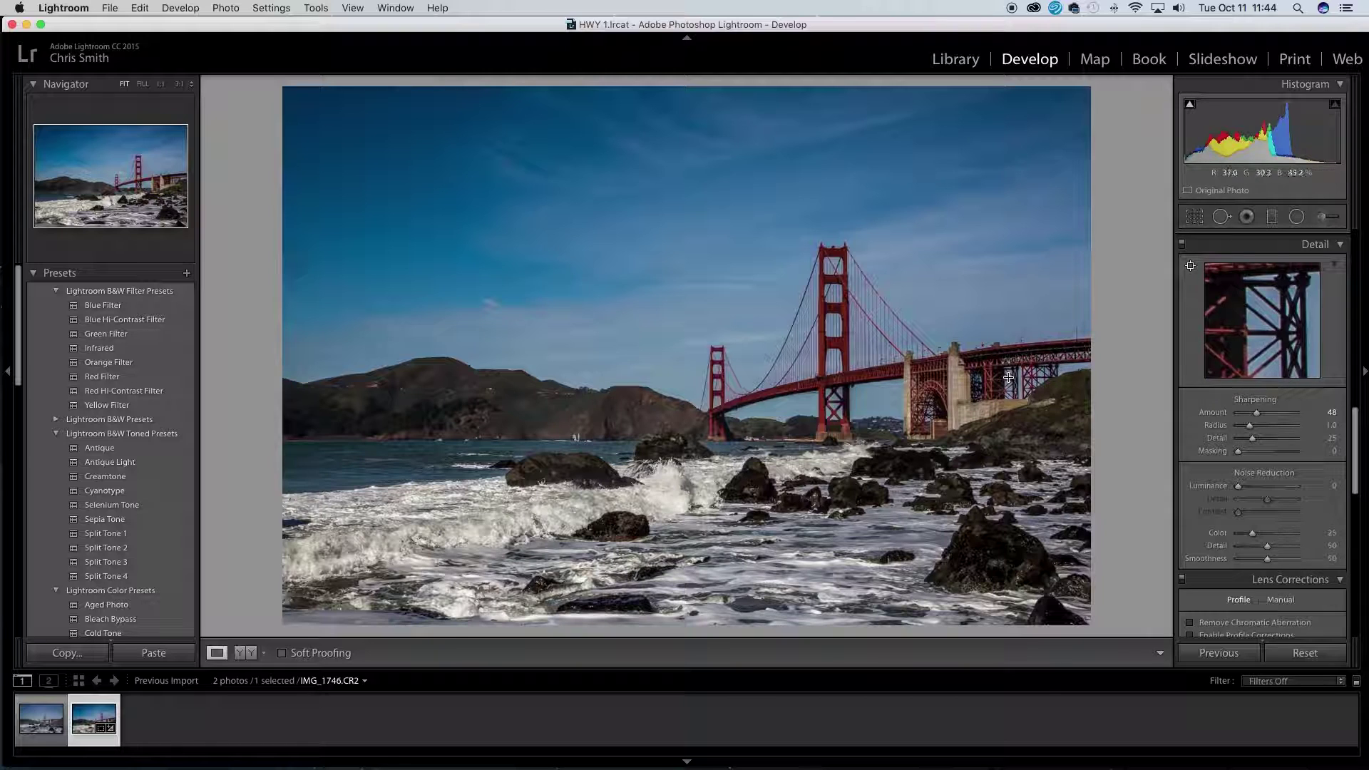
- Set the Noise Reduction Luminance to 5
{"action": "scroll", "coordinate": [1195, 443], "scroll_direction": "down", "scroll_amount": 2}
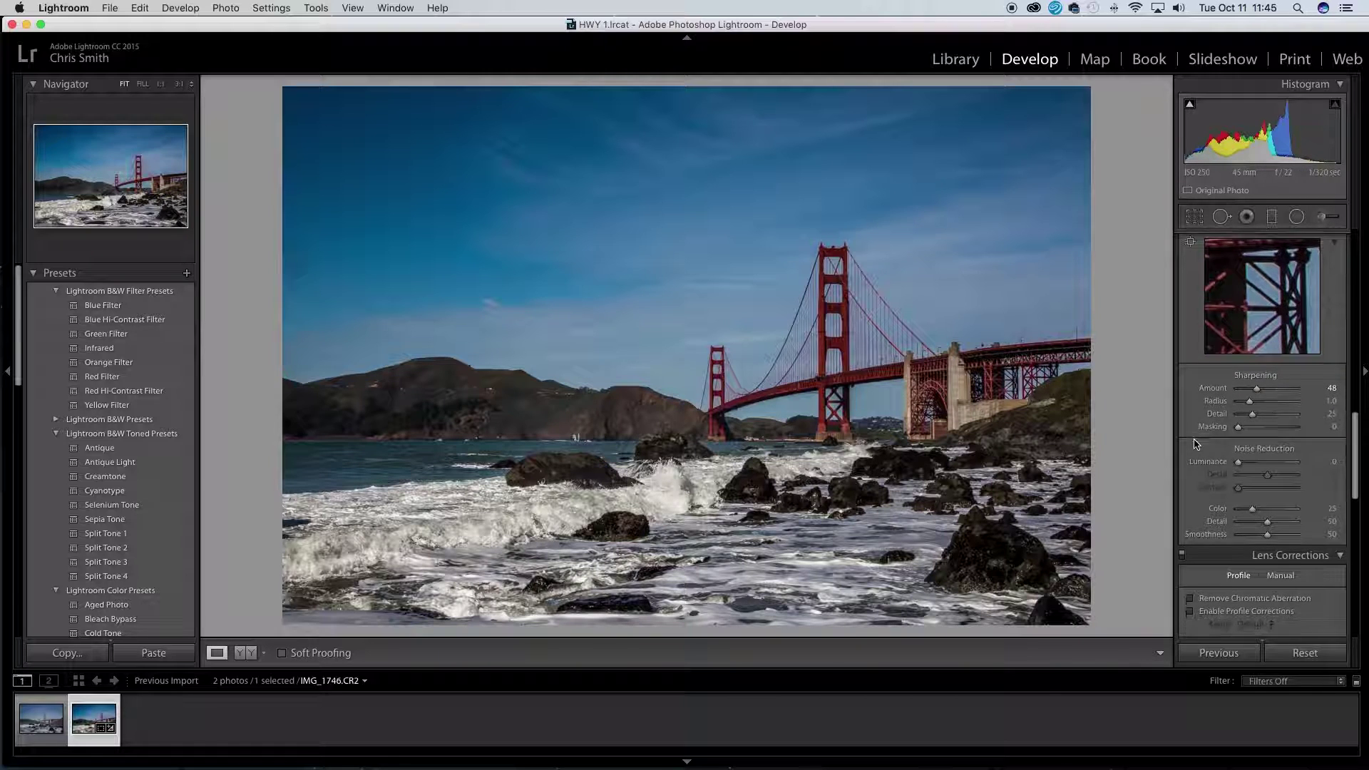
{"action": "scroll", "coordinate": [1196, 444], "scroll_direction": "down", "scroll_amount": 3}
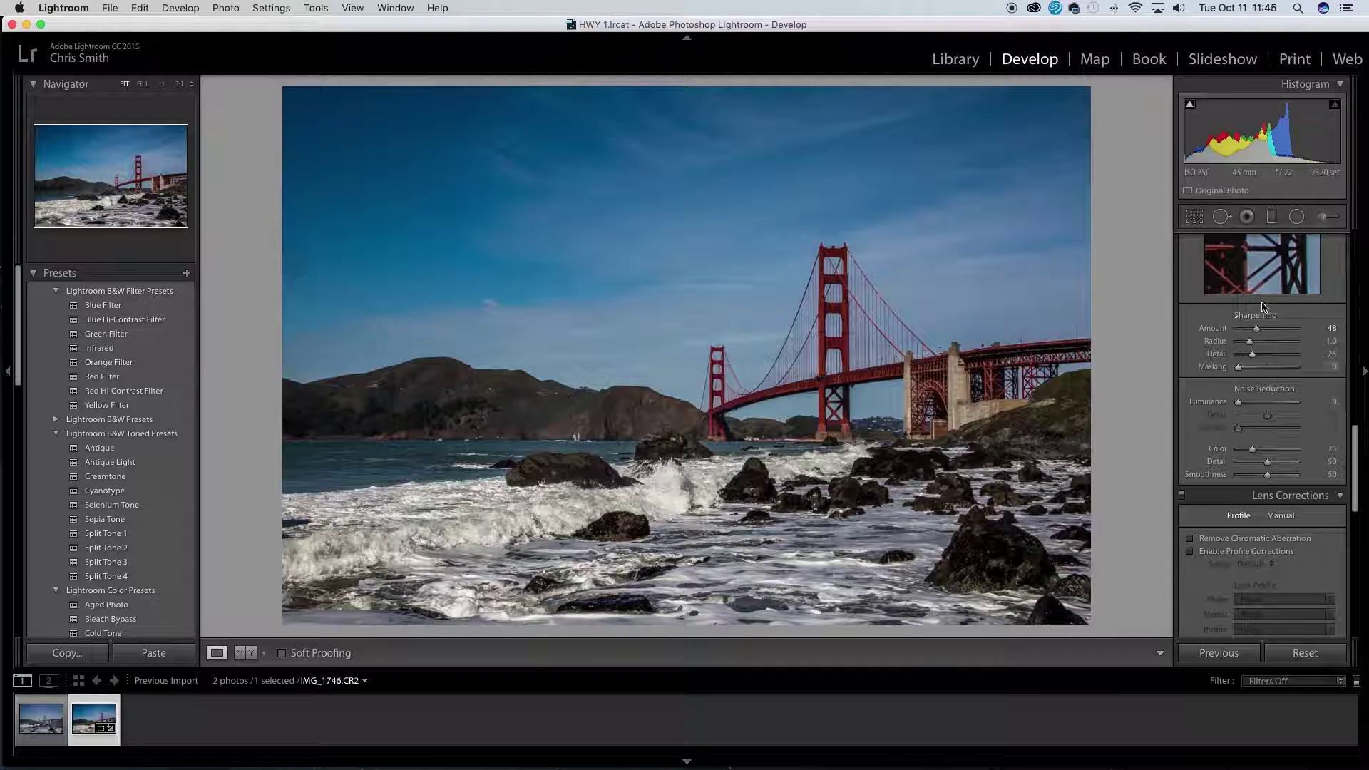
{"action": "left_click_drag", "start_coordinate": [1238, 403], "coordinate": [1241, 406]}
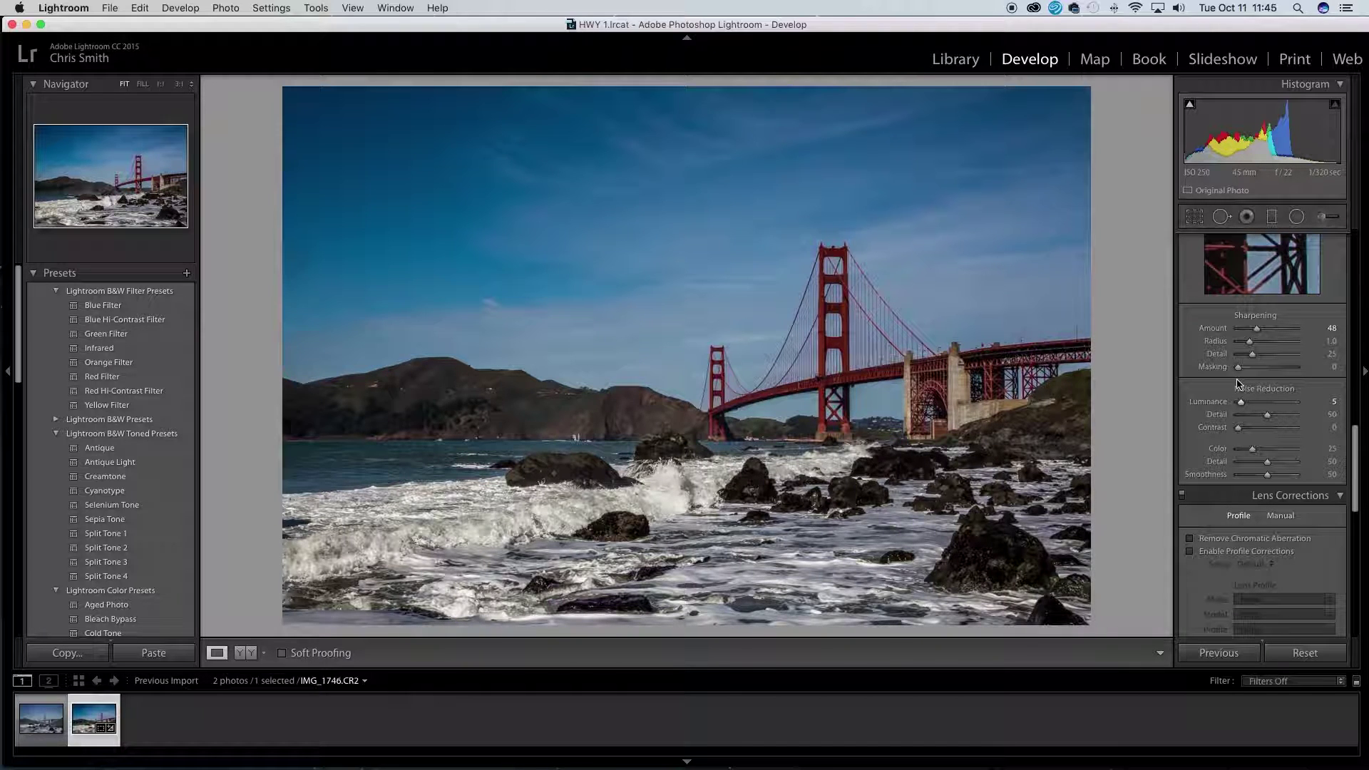
- Darken the photo's edges with a Post-Crop Vignetting Amount of about -13
{"action": "scroll", "coordinate": [1225, 393], "scroll_direction": "down", "scroll_amount": 5}
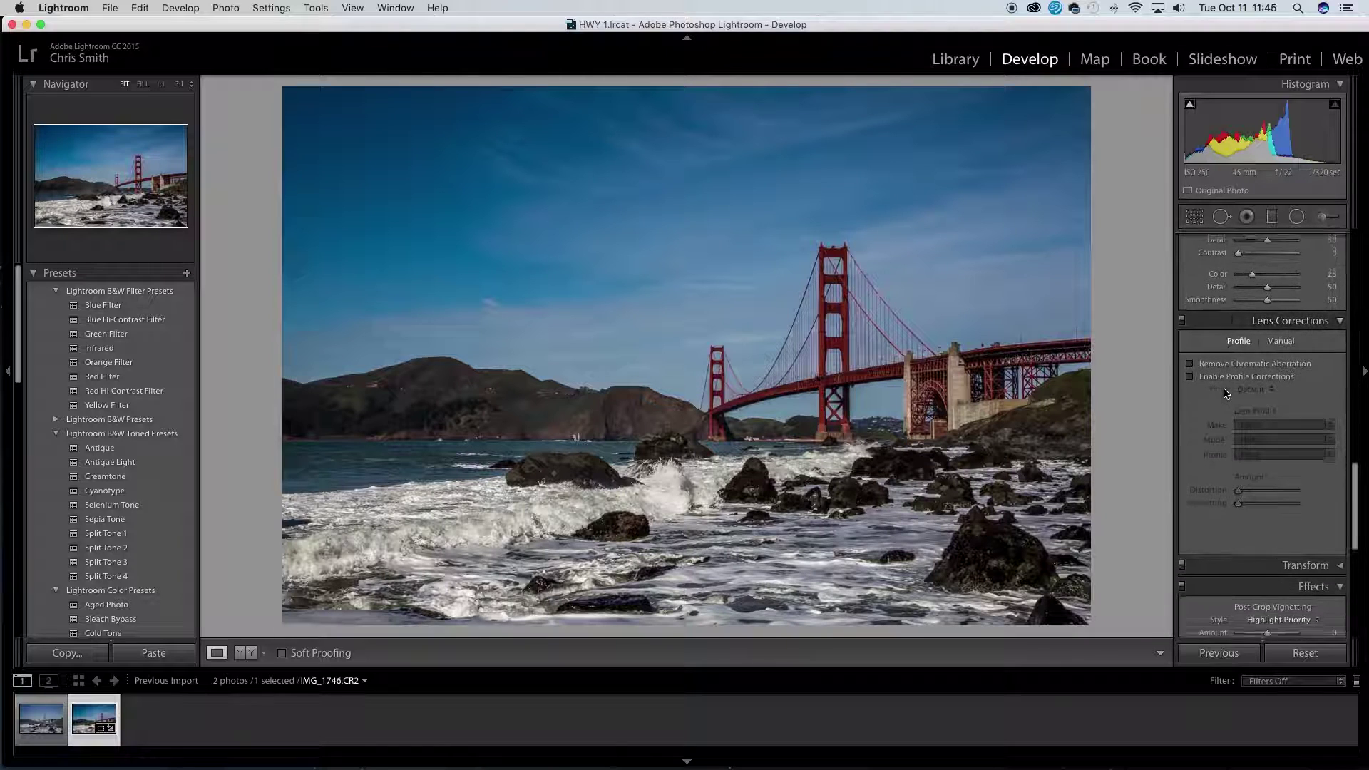
{"action": "scroll", "coordinate": [1203, 398], "scroll_direction": "down", "scroll_amount": 7}
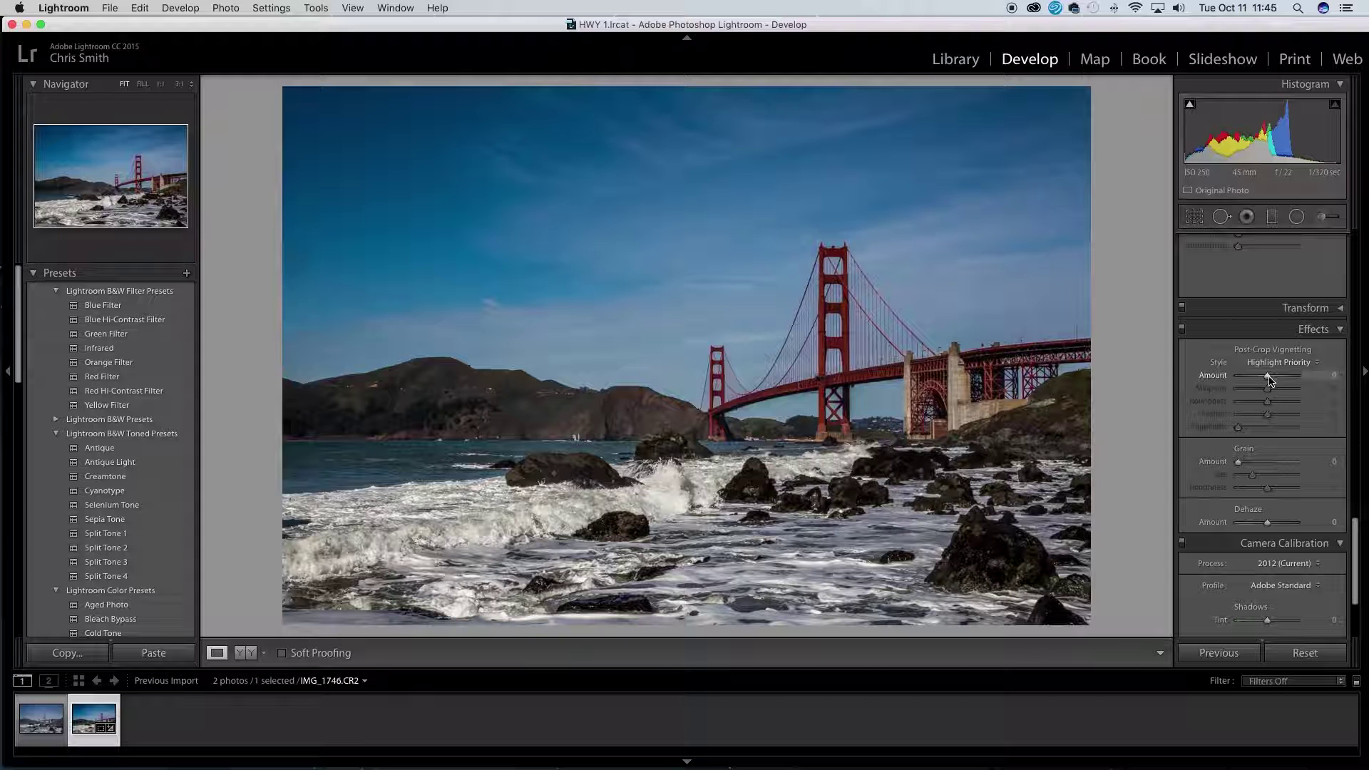
{"action": "left_click_drag", "start_coordinate": [1267, 376], "coordinate": [1262, 378]}
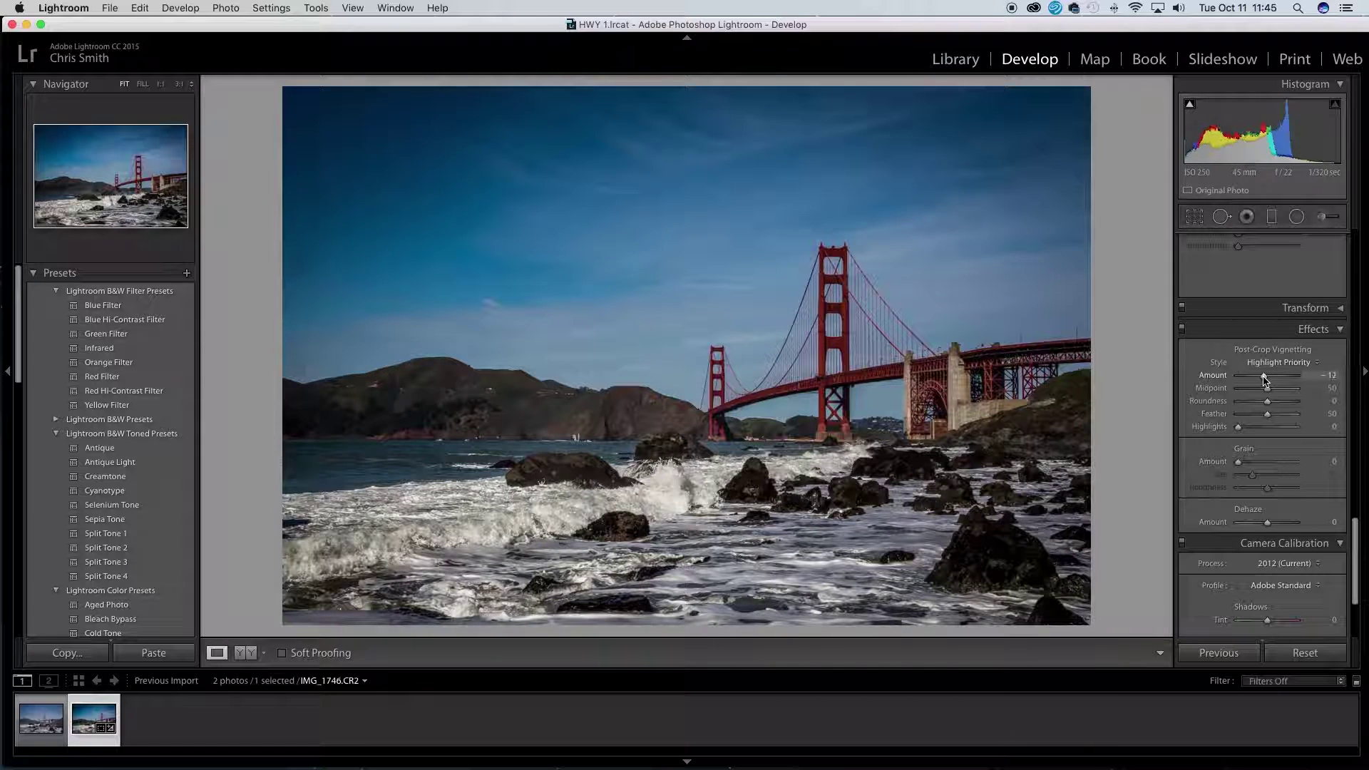
- Fine-tune the Post-Crop Vignetting Amount and compare the edited photo with its Before version
{"action": "left_click_drag", "start_coordinate": [1262, 378], "coordinate": [1260, 380]}
{"action": "key", "text": "backslash"}
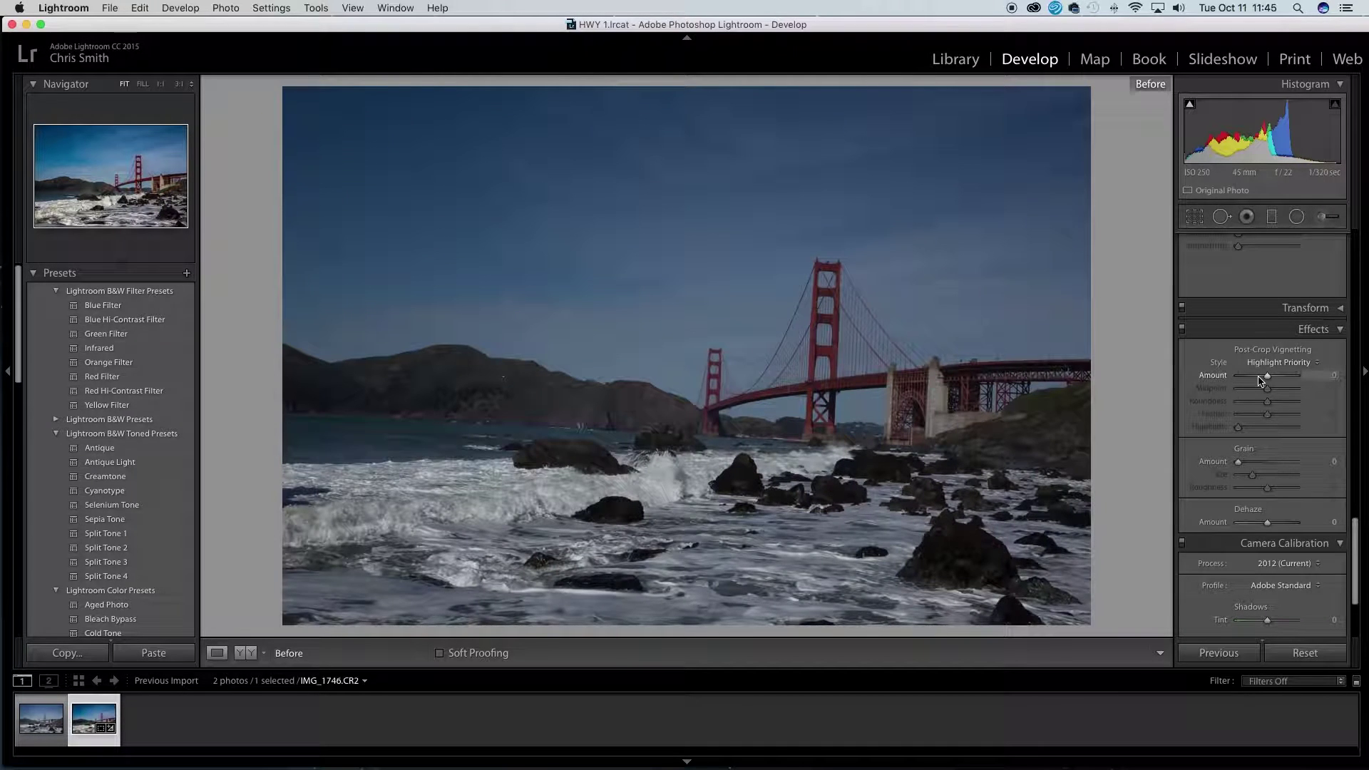
{"action": "key", "text": "backslash"}
{"action": "key", "text": "backslash"}
{"action": "key", "text": "backslash"}
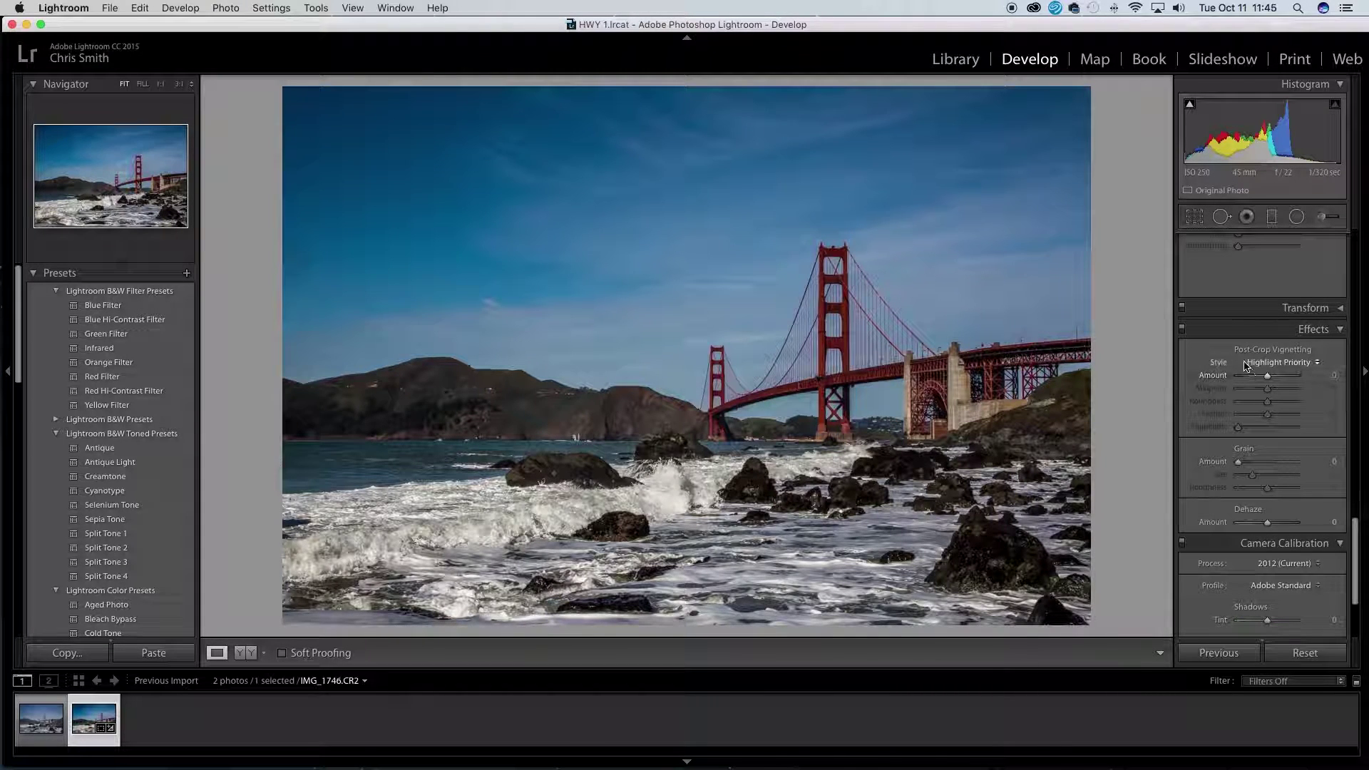
- Heal the dust spot in the sky just right of the main tower using a size 75 Heal brush, sampling nearby sky up and to its right
{"action": "scroll", "coordinate": [1239, 368], "scroll_direction": "up", "scroll_amount": 8}
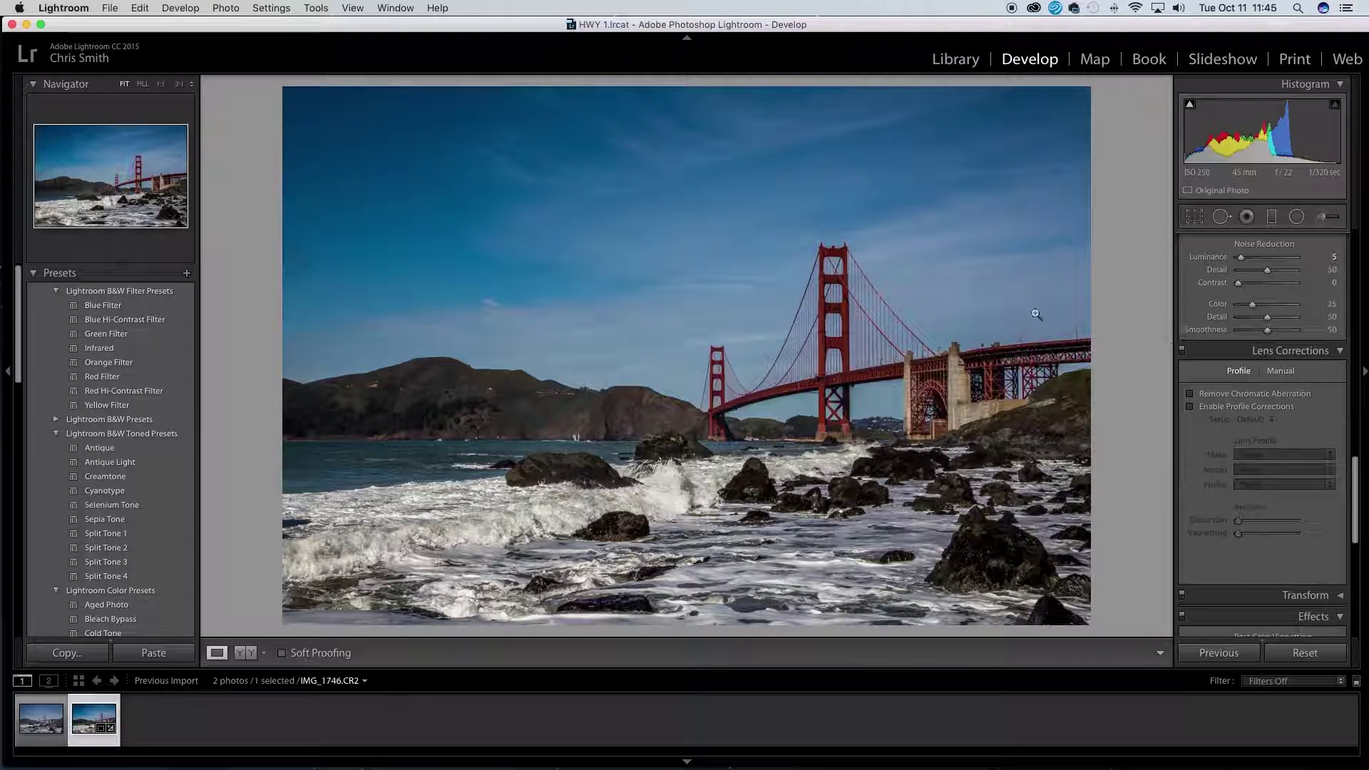
{"action": "left_click", "coordinate": [894, 266]}
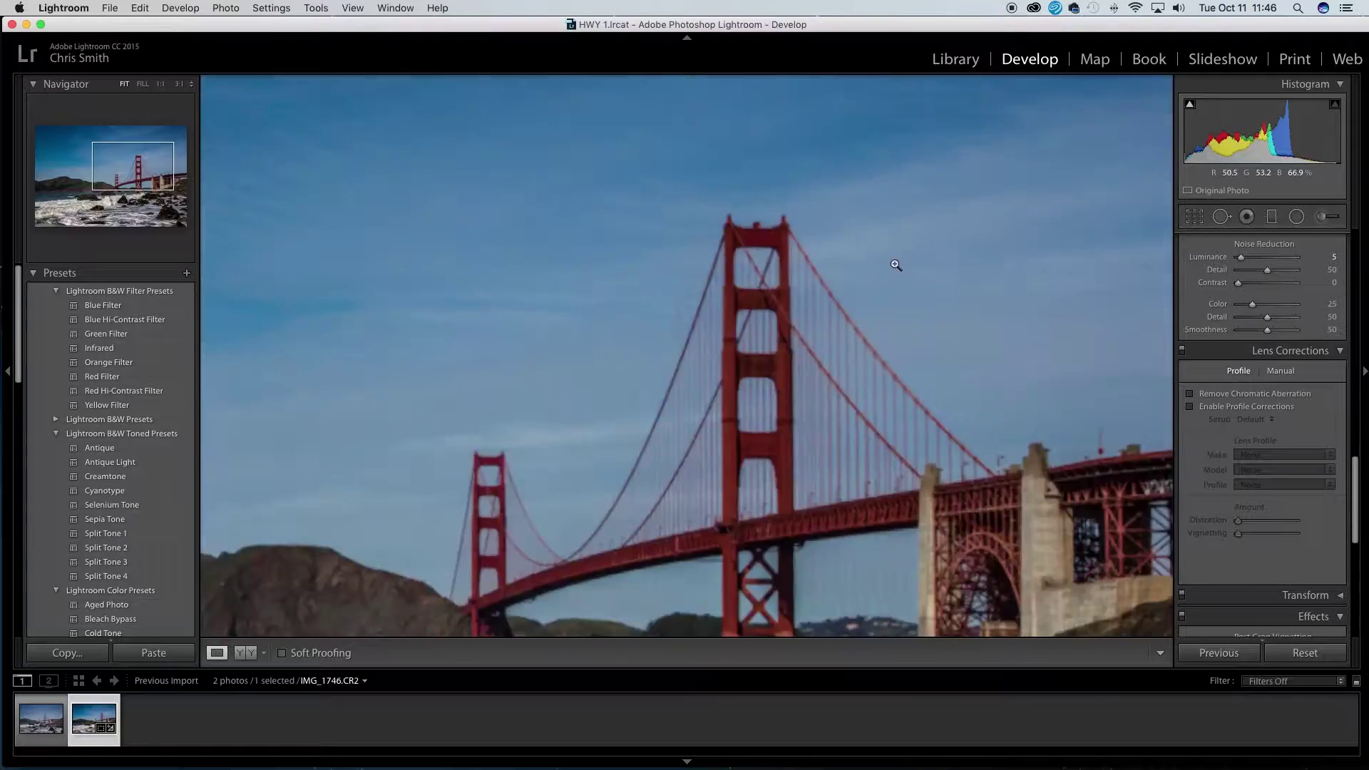
{"action": "left_click", "coordinate": [896, 265]}
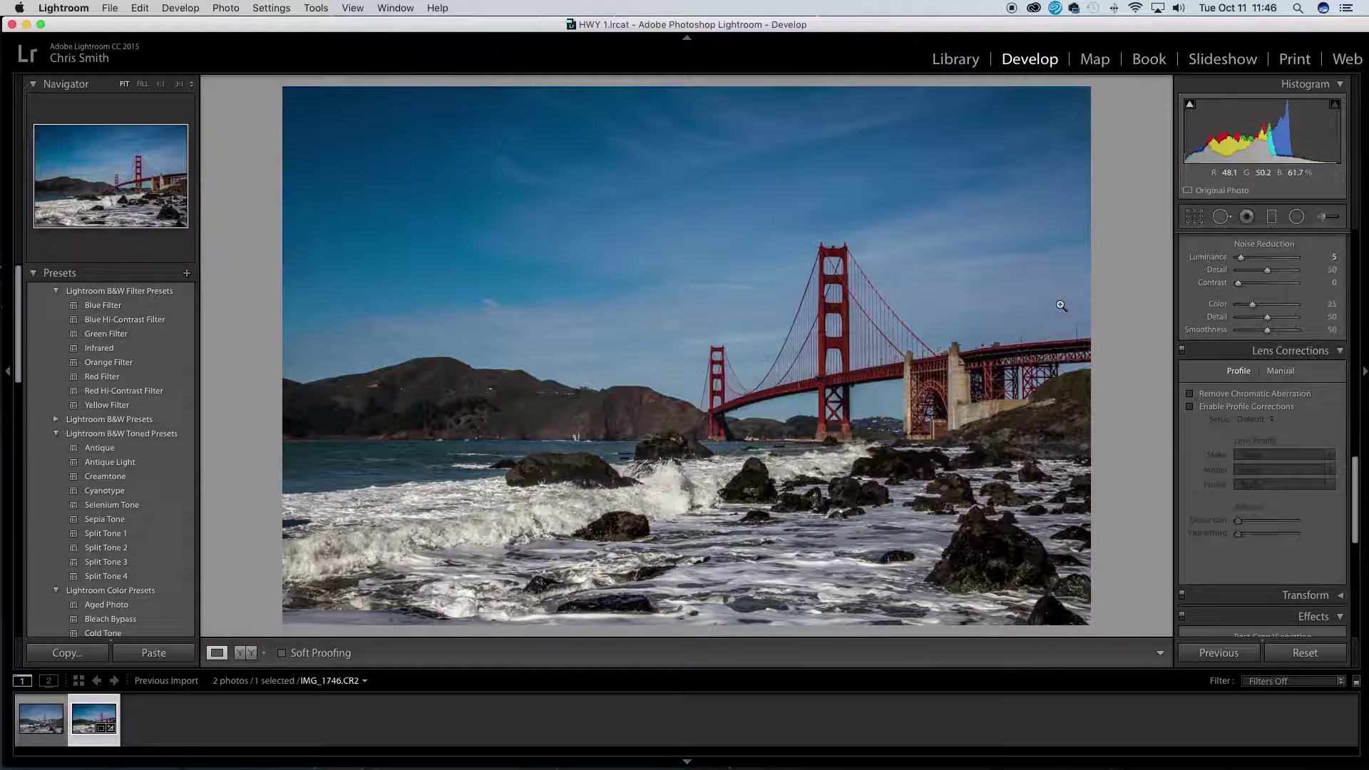
{"action": "left_click", "coordinate": [1222, 218]}
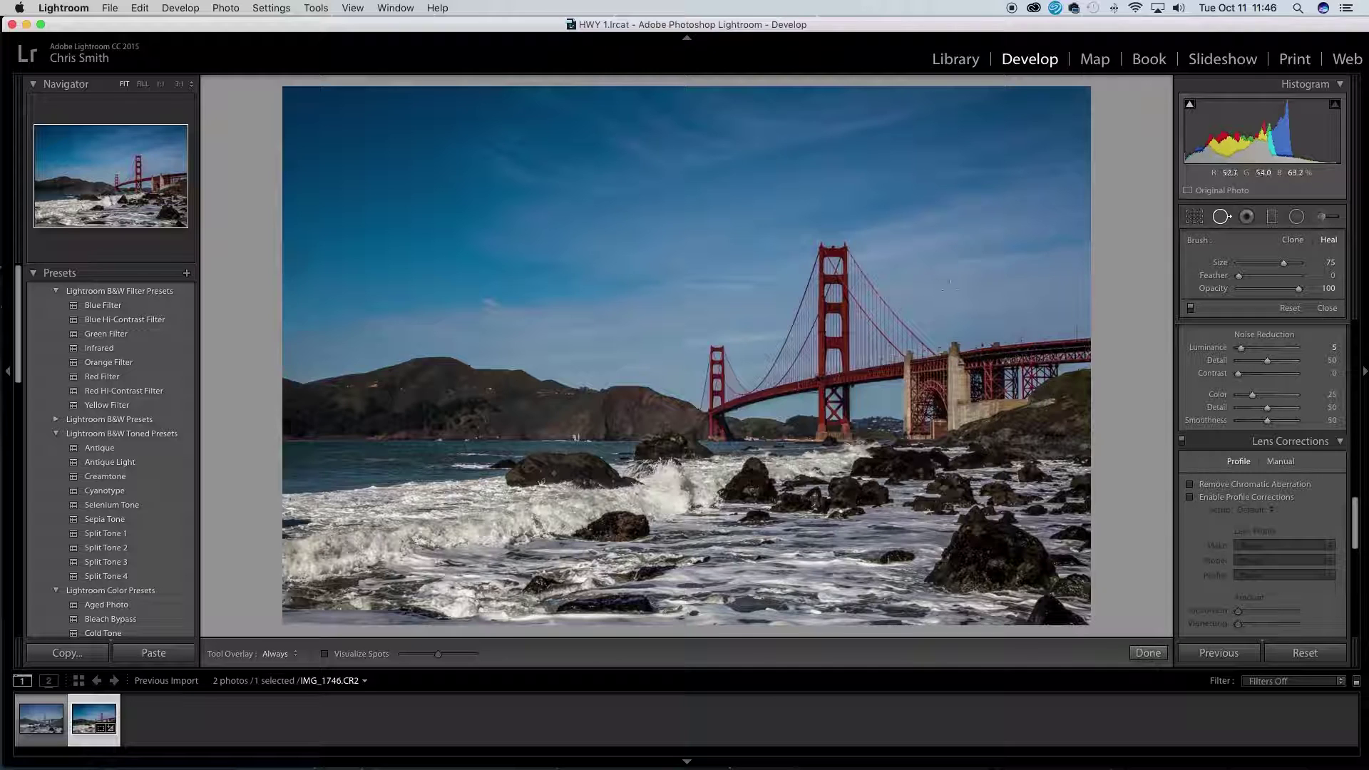
{"action": "left_click", "coordinate": [892, 263]}
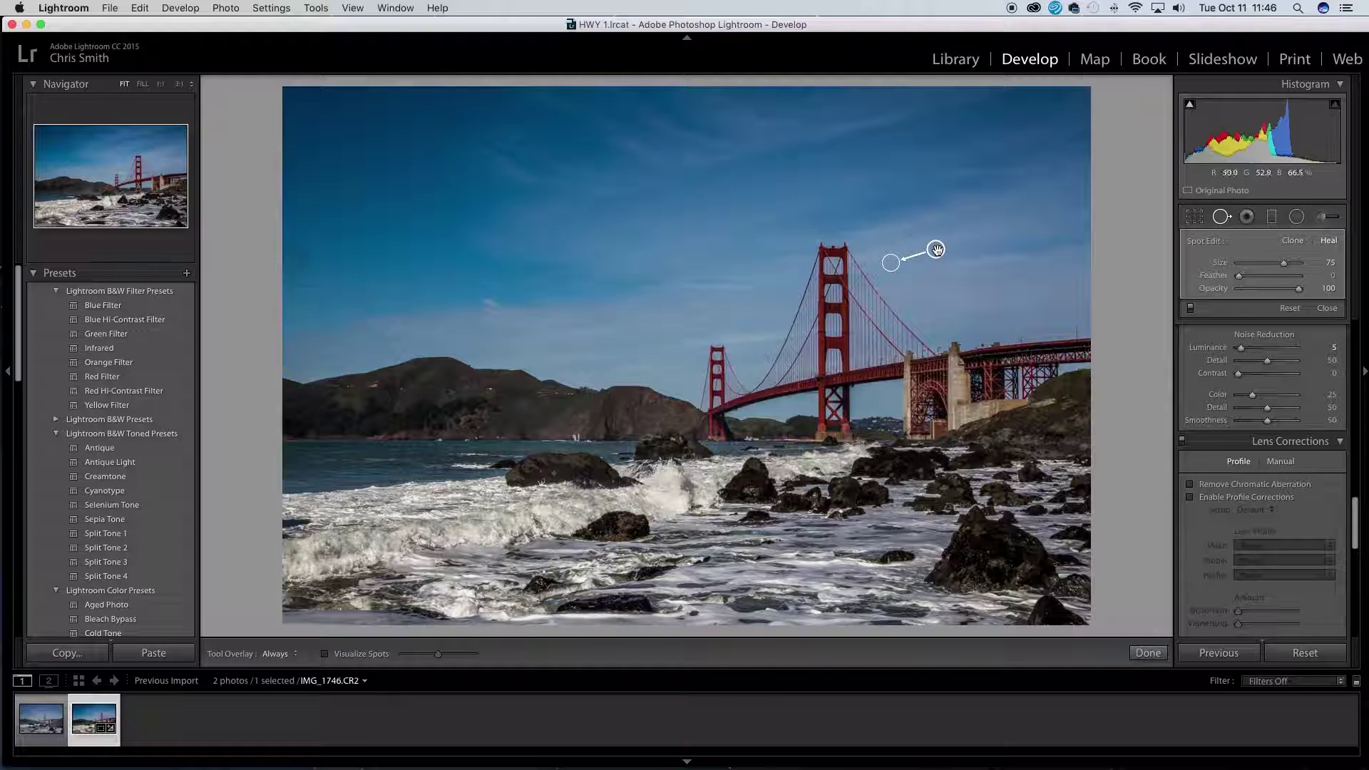
{"action": "left_click_drag", "start_coordinate": [938, 253], "coordinate": [932, 244]}
{"action": "key", "text": "Return"}
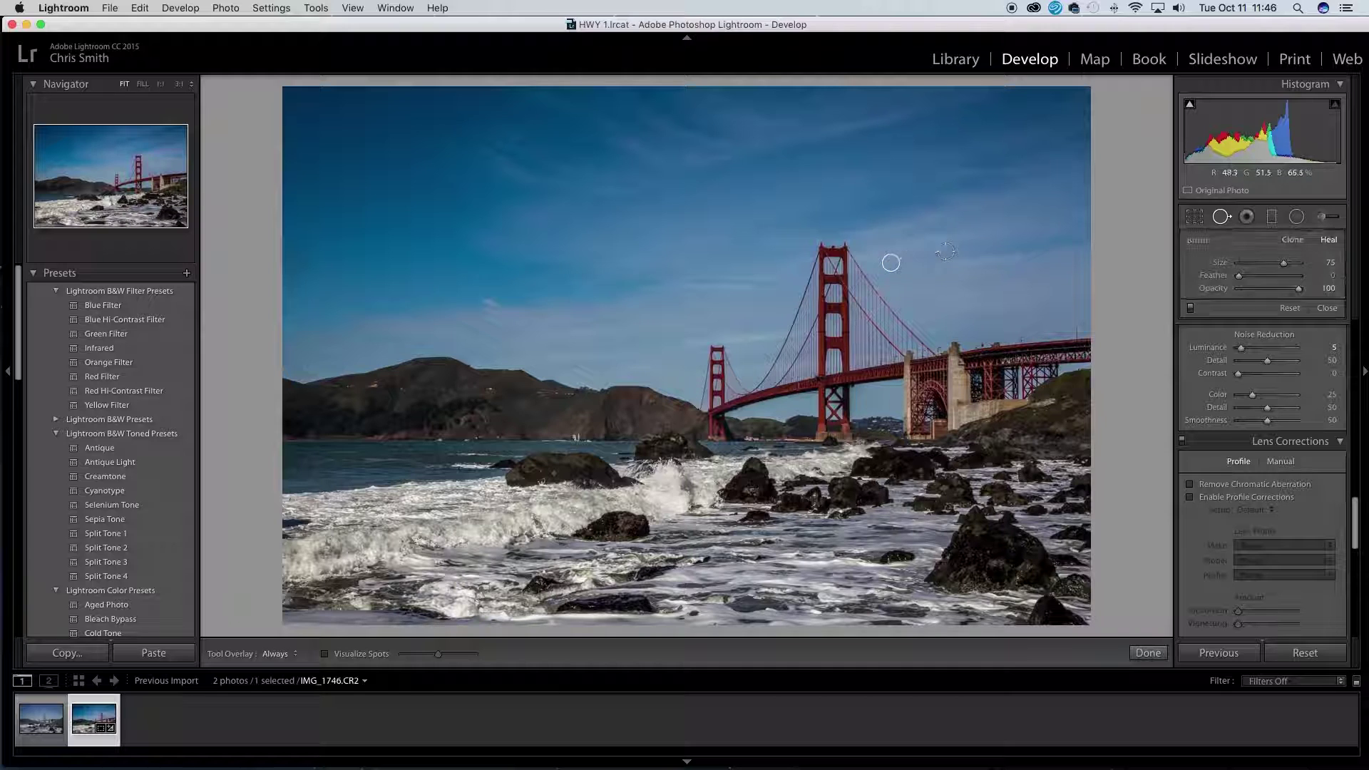
{"action": "left_click", "coordinate": [891, 263]}
{"action": "left_click", "coordinate": [907, 269]}
{"action": "left_click", "coordinate": [891, 263]}
{"action": "left_click", "coordinate": [890, 263]}
- Heal the sky spot between the two bridge towers, sampling clear sky to its left, and two more spots above the smaller tower
{"action": "left_click", "coordinate": [770, 331]}
{"action": "left_click_drag", "start_coordinate": [658, 316], "coordinate": [723, 319]}
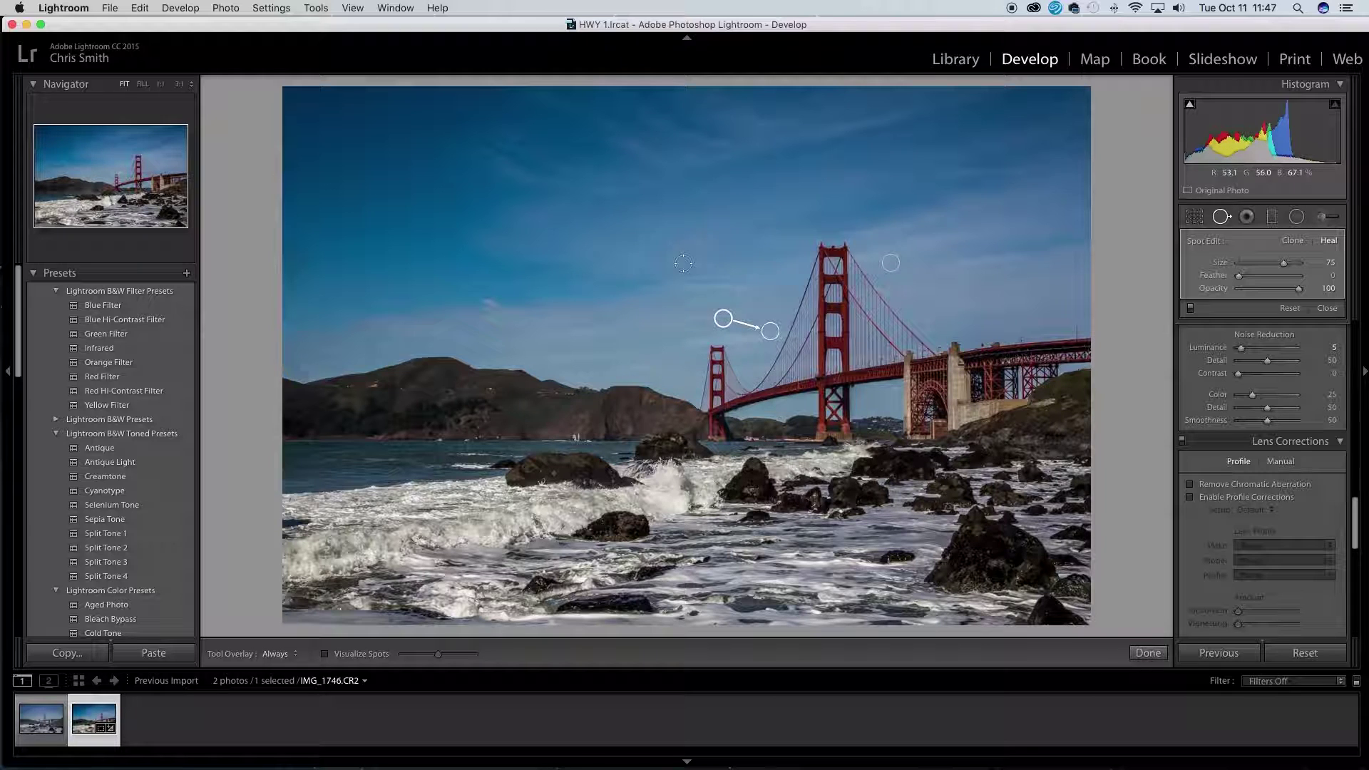
{"action": "left_click", "coordinate": [702, 265]}
{"action": "left_click", "coordinate": [715, 264]}
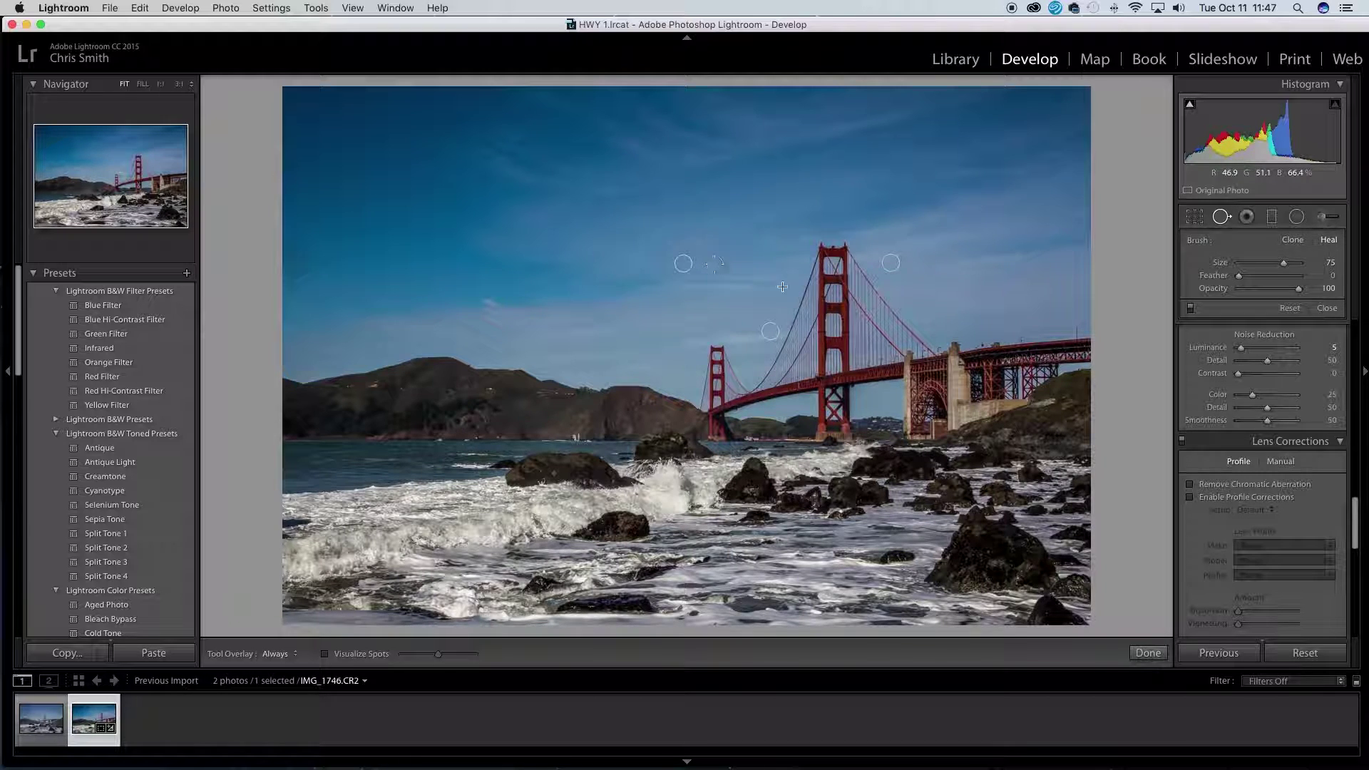
- Heal the two sky spots above the bridge's right-hand roadway and the one near the photo's upper right corner
{"action": "left_click", "coordinate": [1005, 308]}
{"action": "left_click_drag", "start_coordinate": [982, 309], "coordinate": [983, 294]}
{"action": "left_click", "coordinate": [1021, 291]}
{"action": "left_click", "coordinate": [1021, 291]}
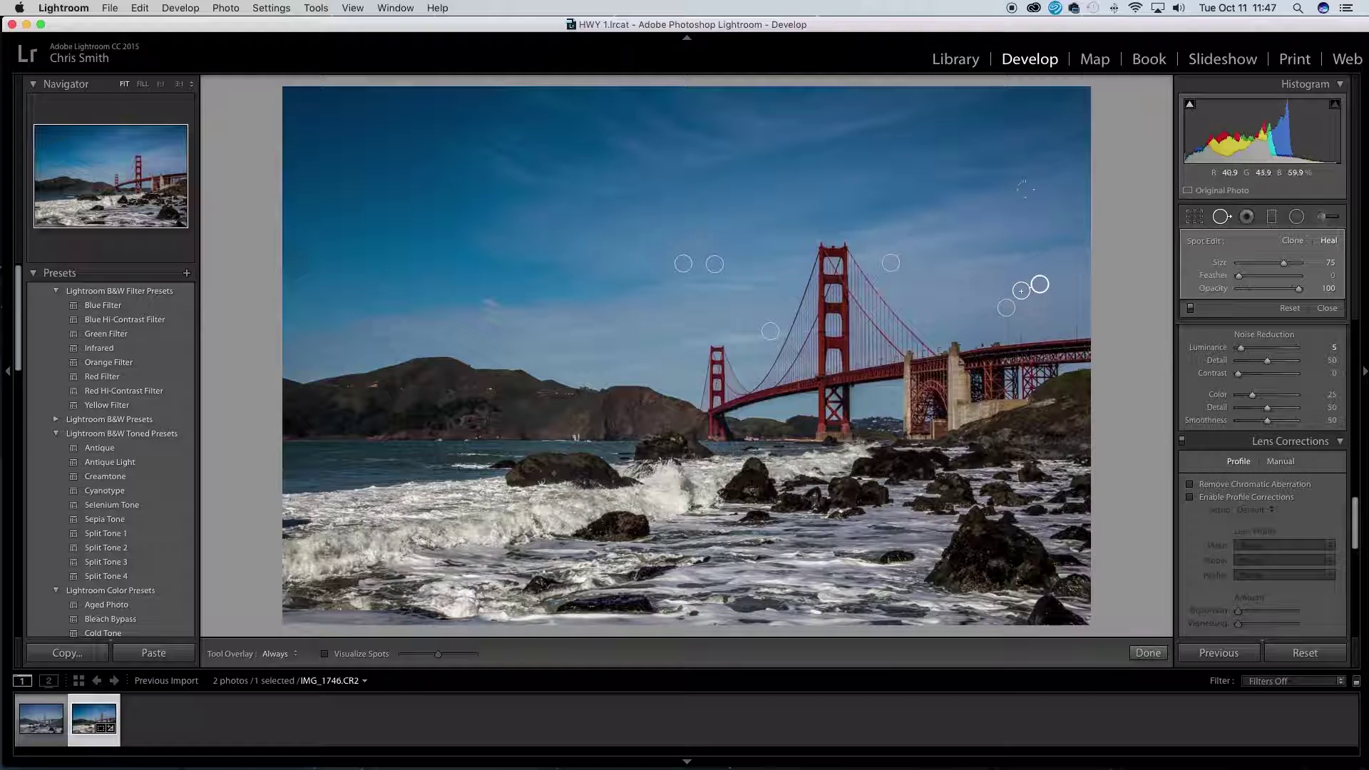
{"action": "left_click", "coordinate": [990, 113]}
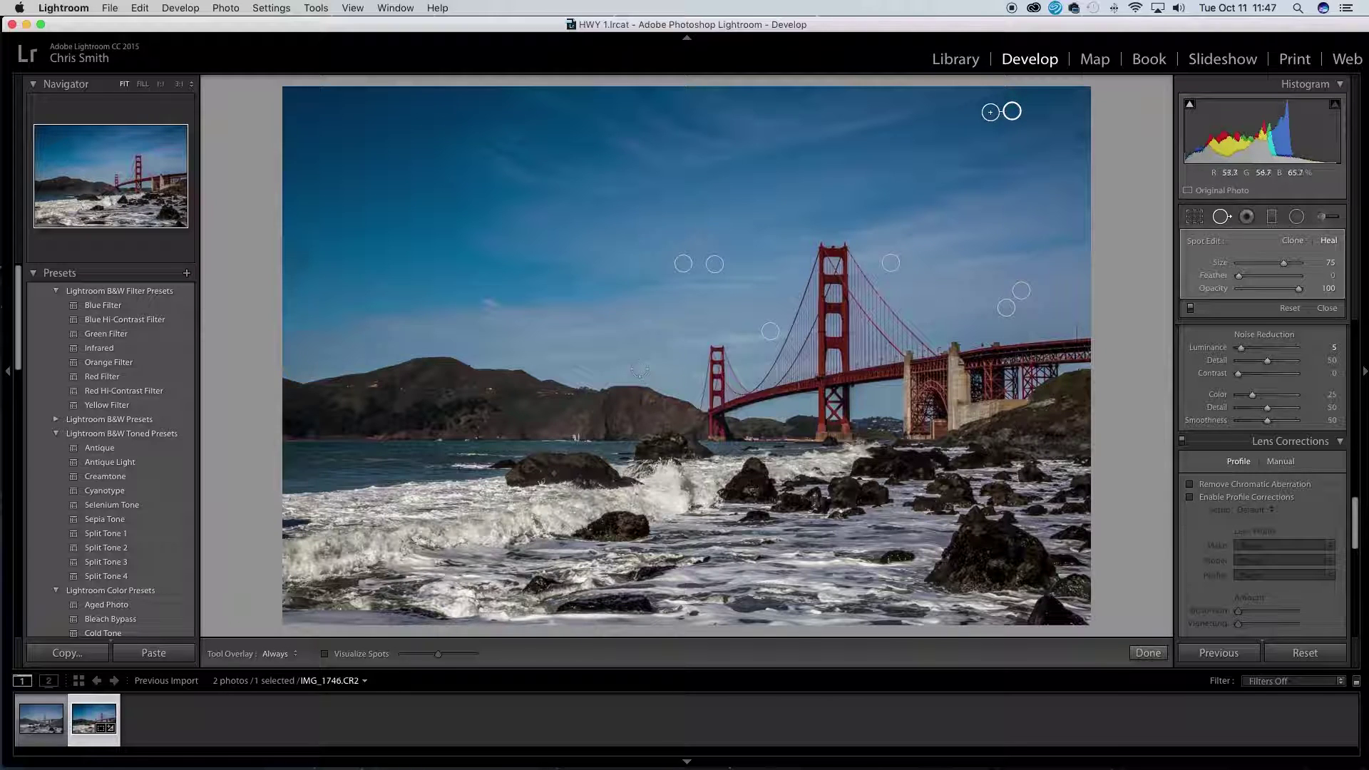
- Heal the spot in the upper left sky, then the larger one at the photo's left edge with the brush Size at 79
{"action": "left_click", "coordinate": [442, 151]}
{"action": "left_click_drag", "start_coordinate": [453, 185], "coordinate": [469, 168]}
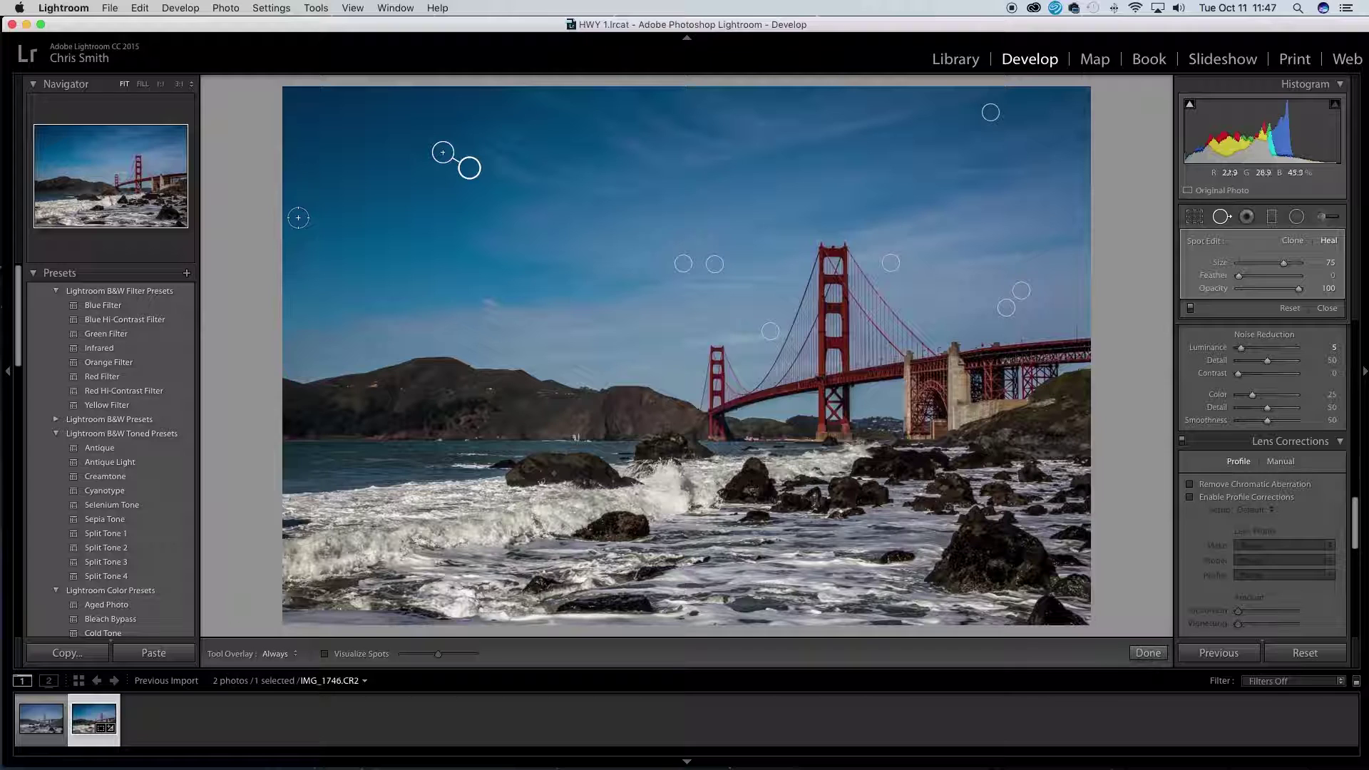
{"action": "left_click", "coordinate": [1147, 292]}
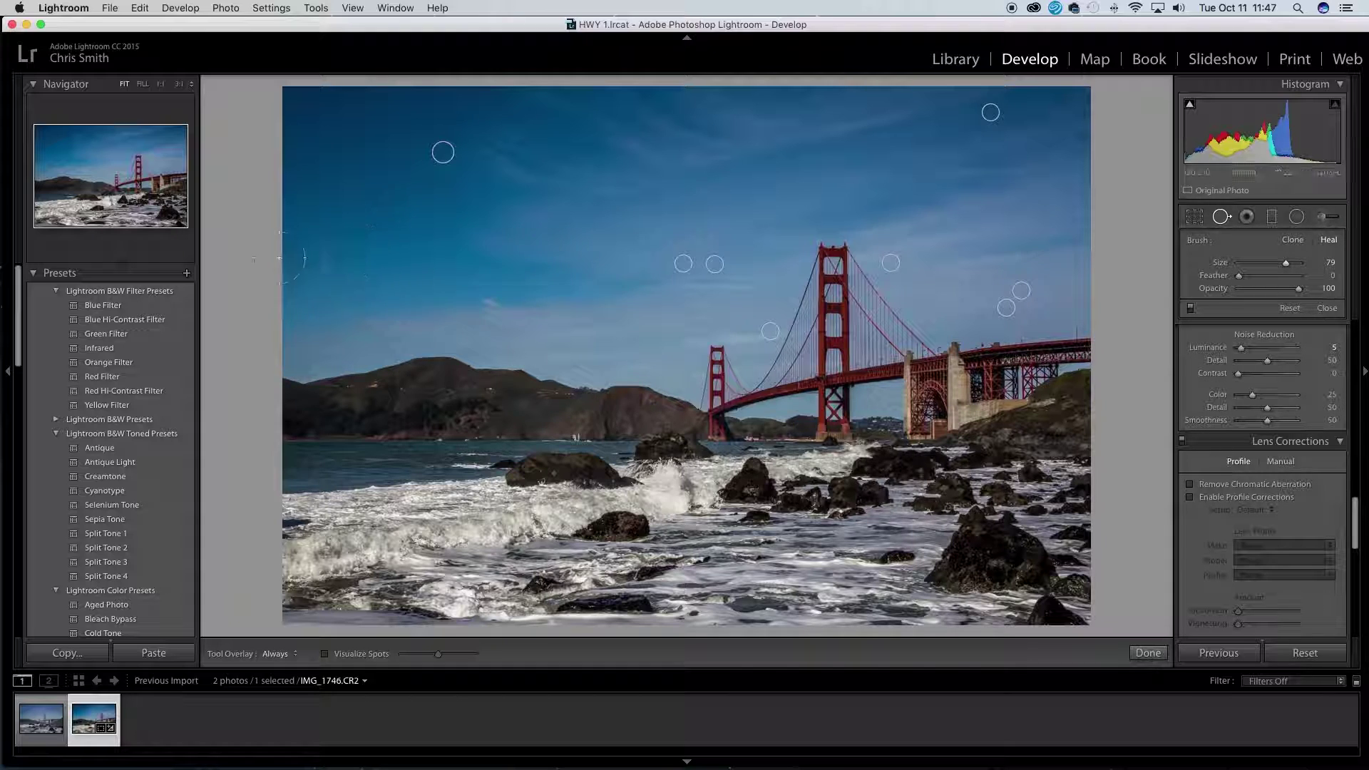
{"action": "left_click", "coordinate": [293, 255]}
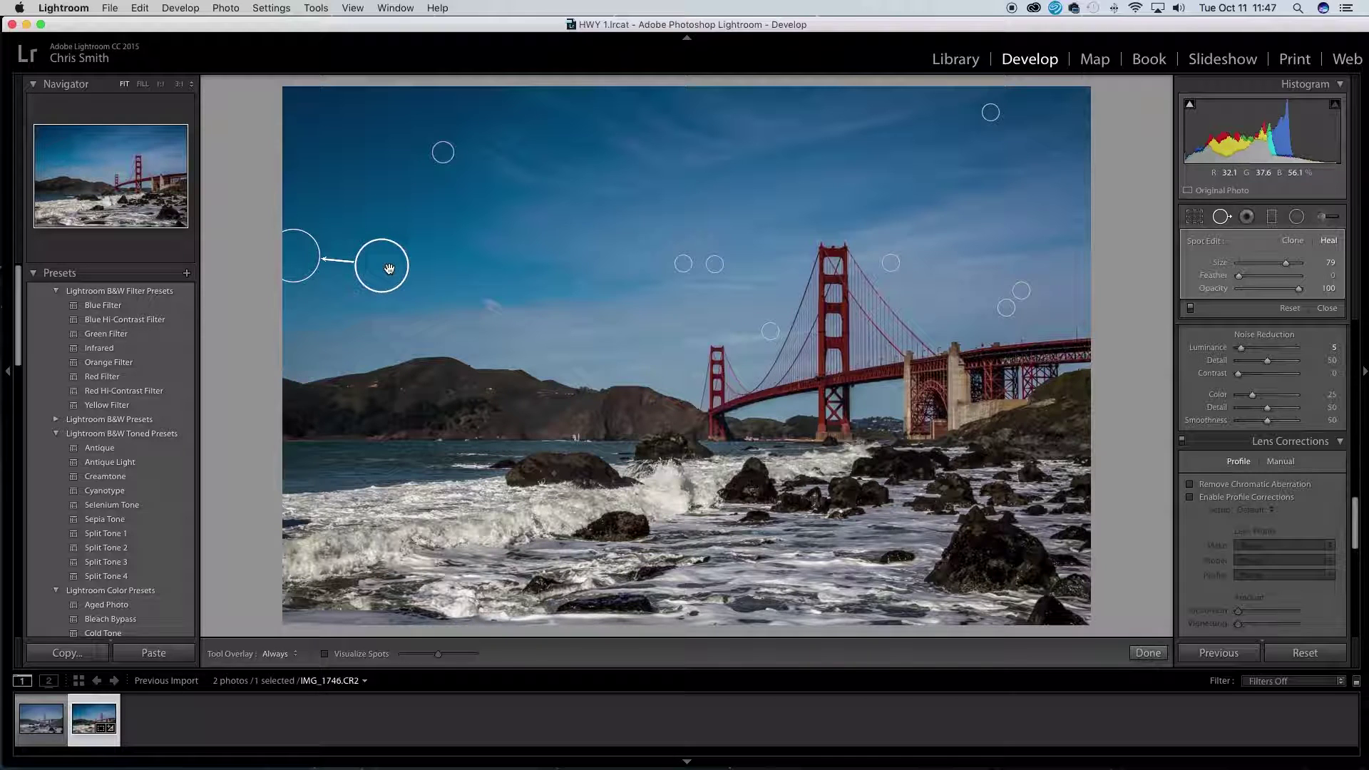
{"action": "key", "text": "Return"}
{"action": "mouse_move", "coordinate": [316, 259]}
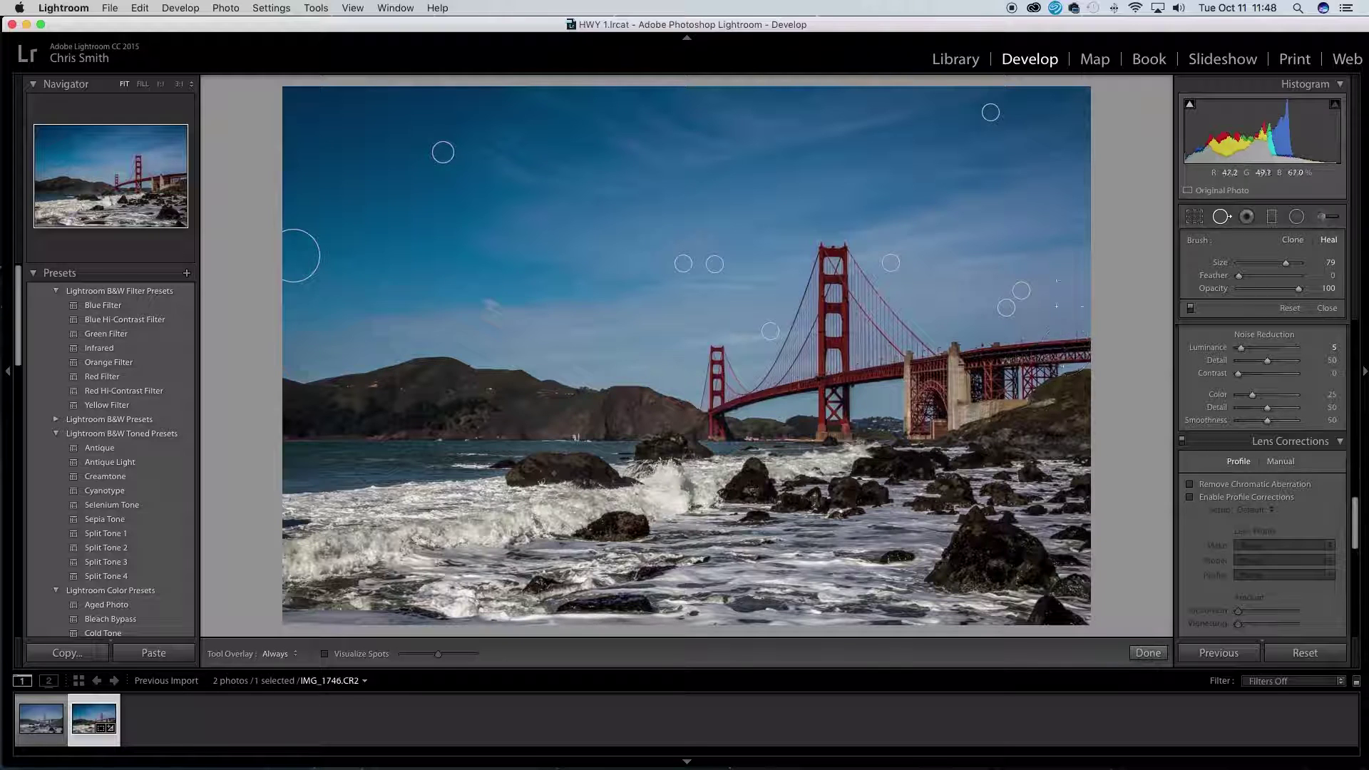
- Set the Post-Crop Vignetting Amount to -8
{"action": "scroll", "coordinate": [1205, 521], "scroll_direction": "down", "scroll_amount": 10}
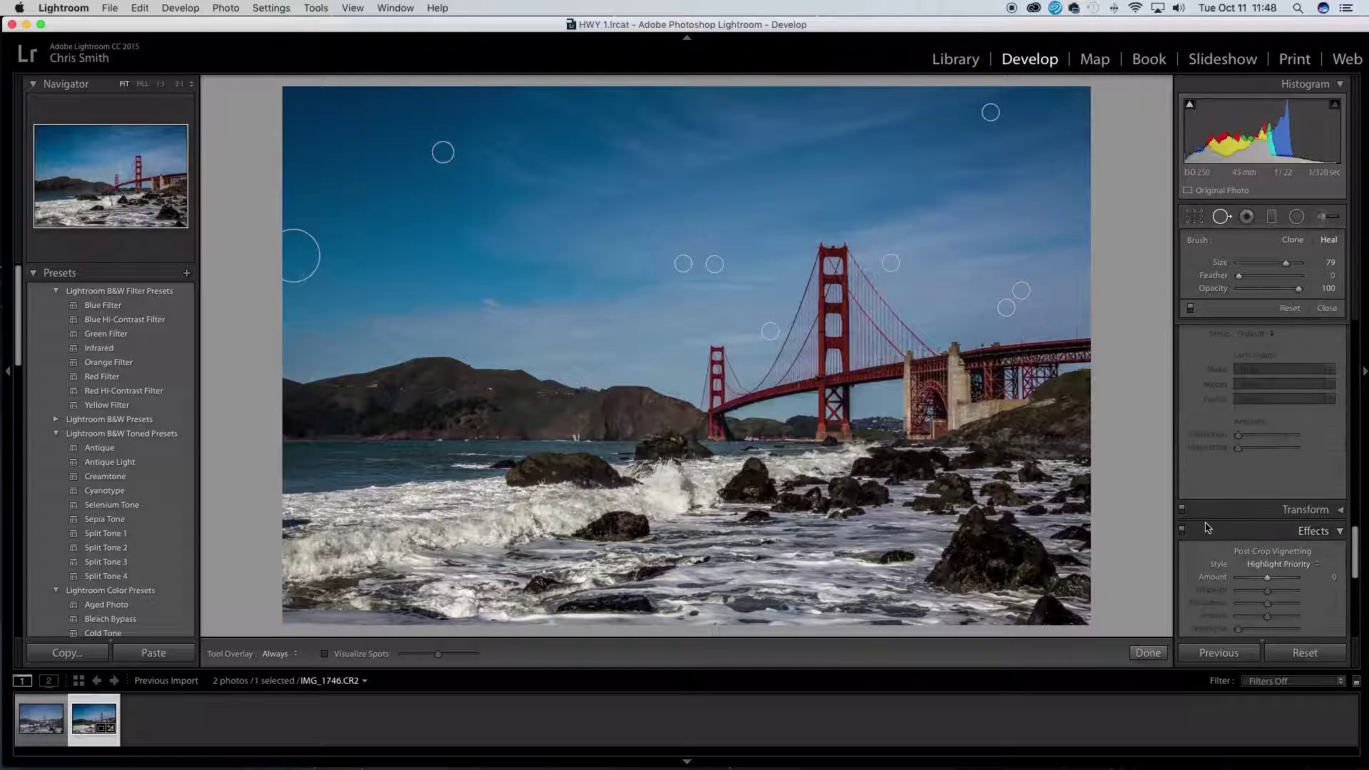
{"action": "scroll", "coordinate": [1191, 507], "scroll_direction": "up", "scroll_amount": 5}
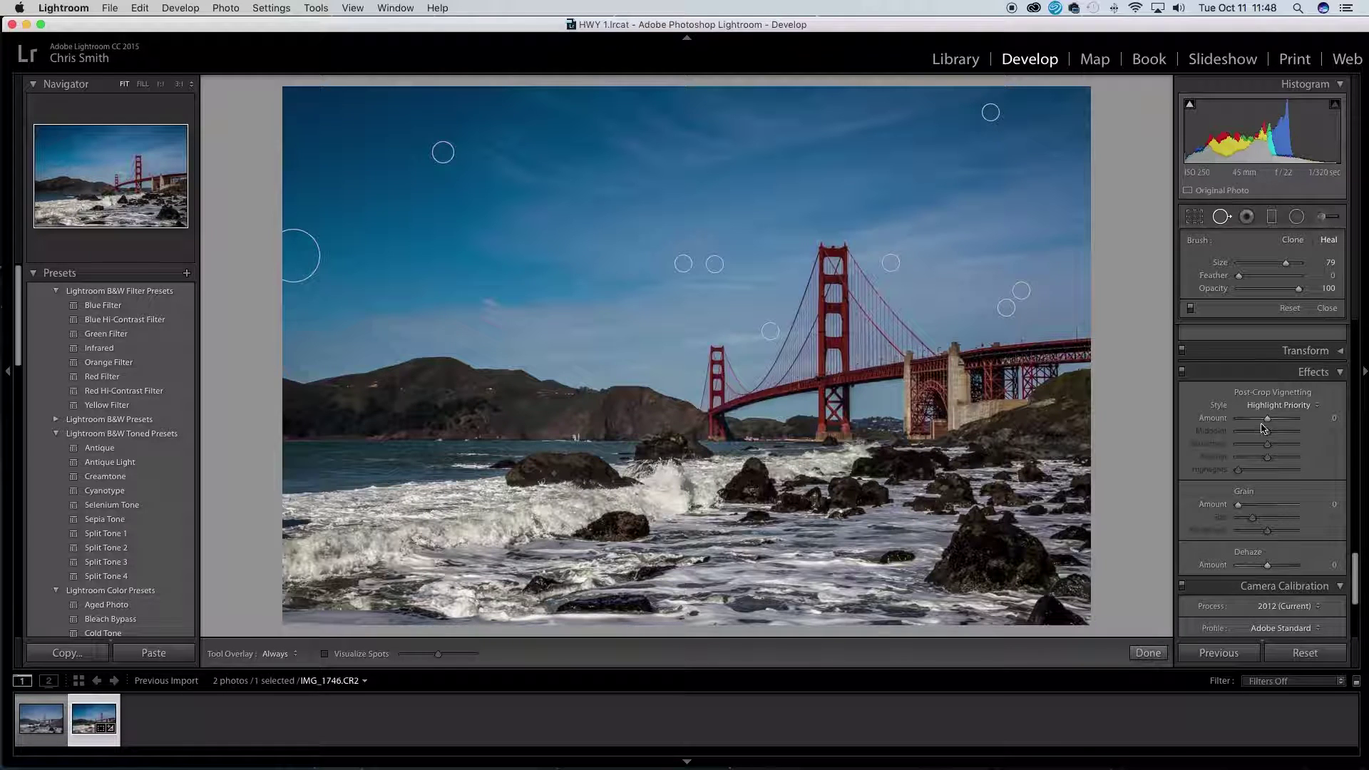
{"action": "left_click_drag", "start_coordinate": [1269, 425], "coordinate": [1265, 426]}
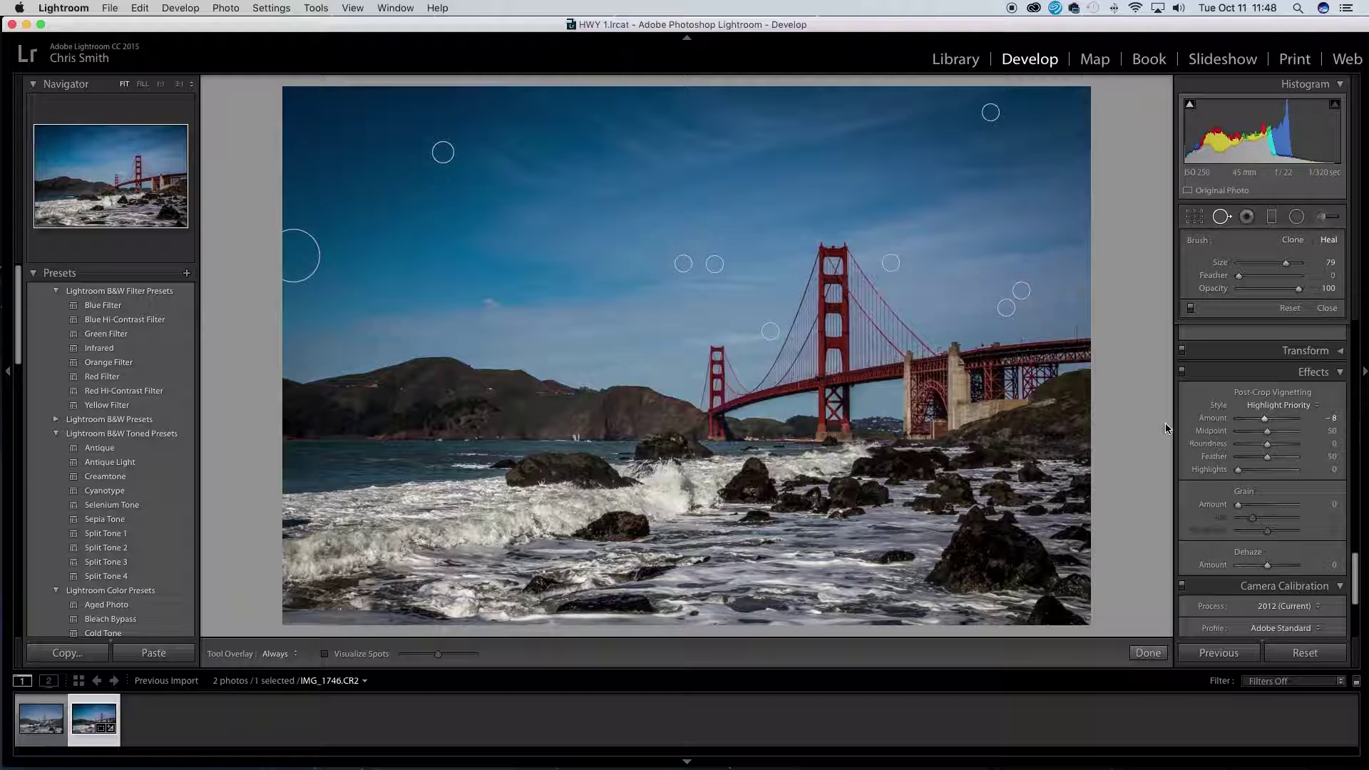
- Review the photo's Basic and Tone Curve adjustments
{"action": "scroll", "coordinate": [1201, 449], "scroll_direction": "up", "scroll_amount": 15}
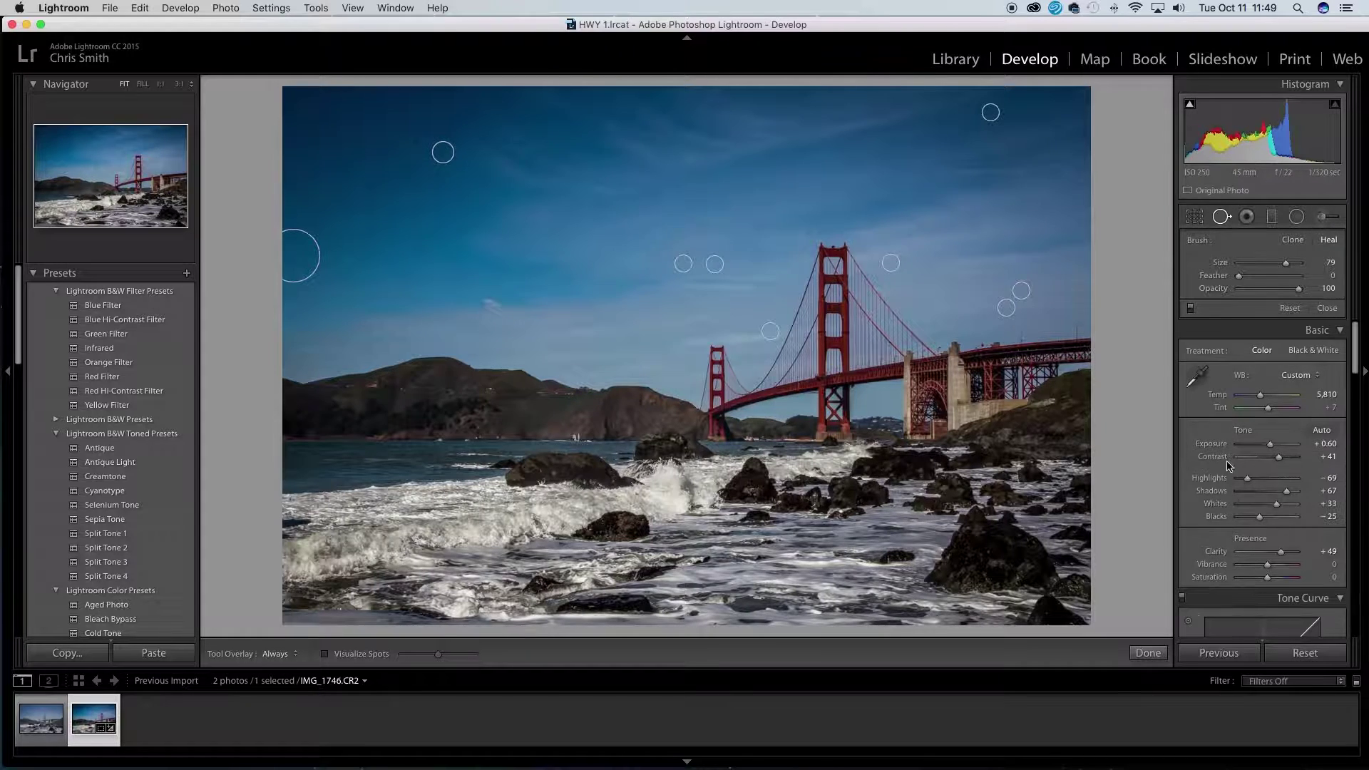
{"action": "scroll", "coordinate": [1210, 472], "scroll_direction": "down", "scroll_amount": 1}
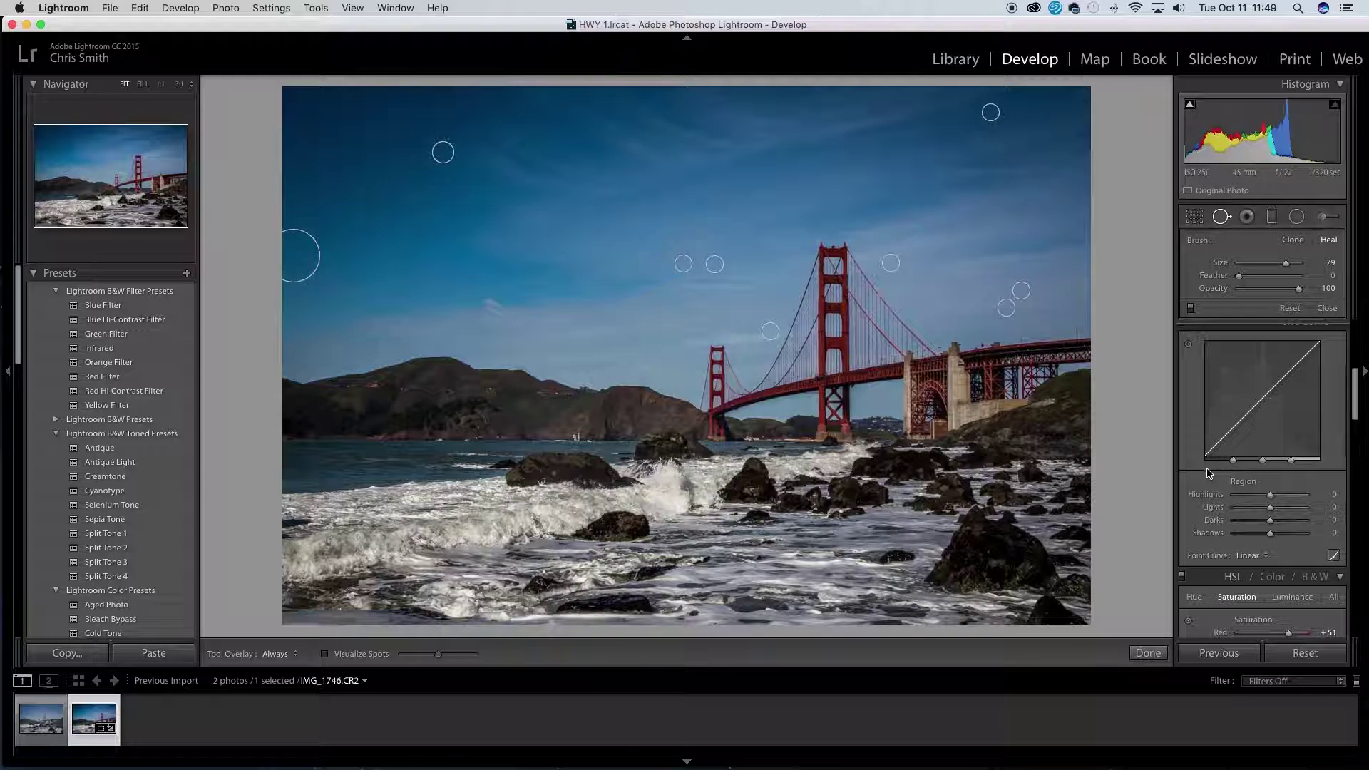
{"action": "scroll", "coordinate": [1200, 477], "scroll_direction": "up", "scroll_amount": 5}
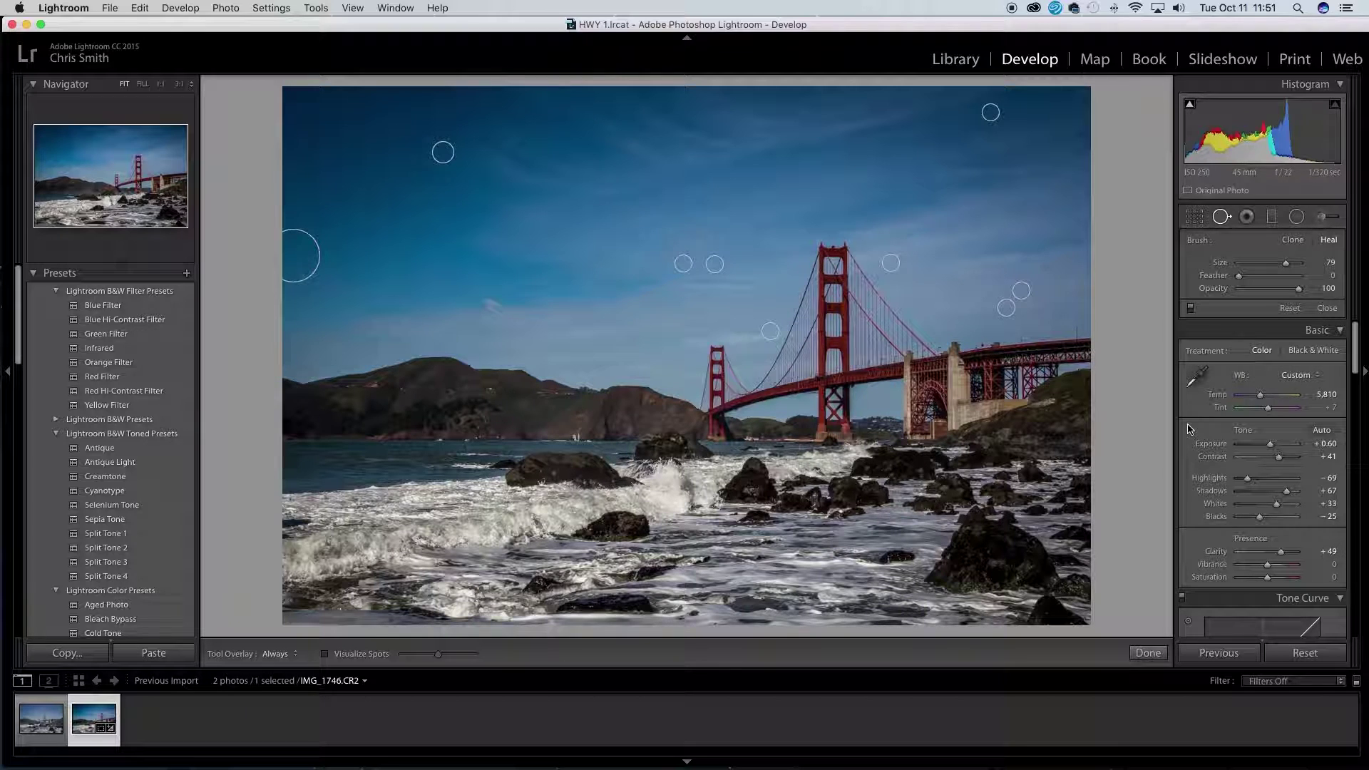
{"action": "scroll", "coordinate": [1189, 427], "scroll_direction": "down", "scroll_amount": 1}
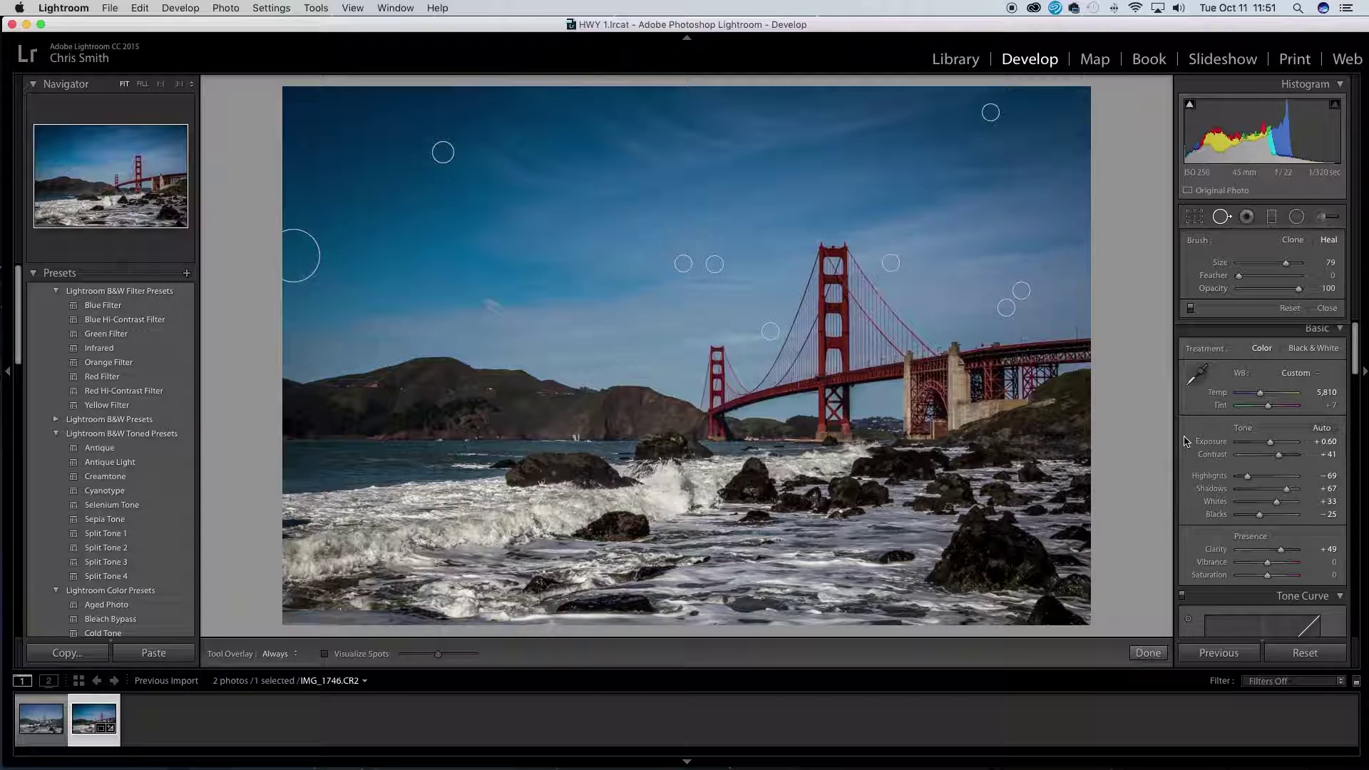
{"action": "scroll", "coordinate": [1186, 438], "scroll_direction": "up", "scroll_amount": 1}
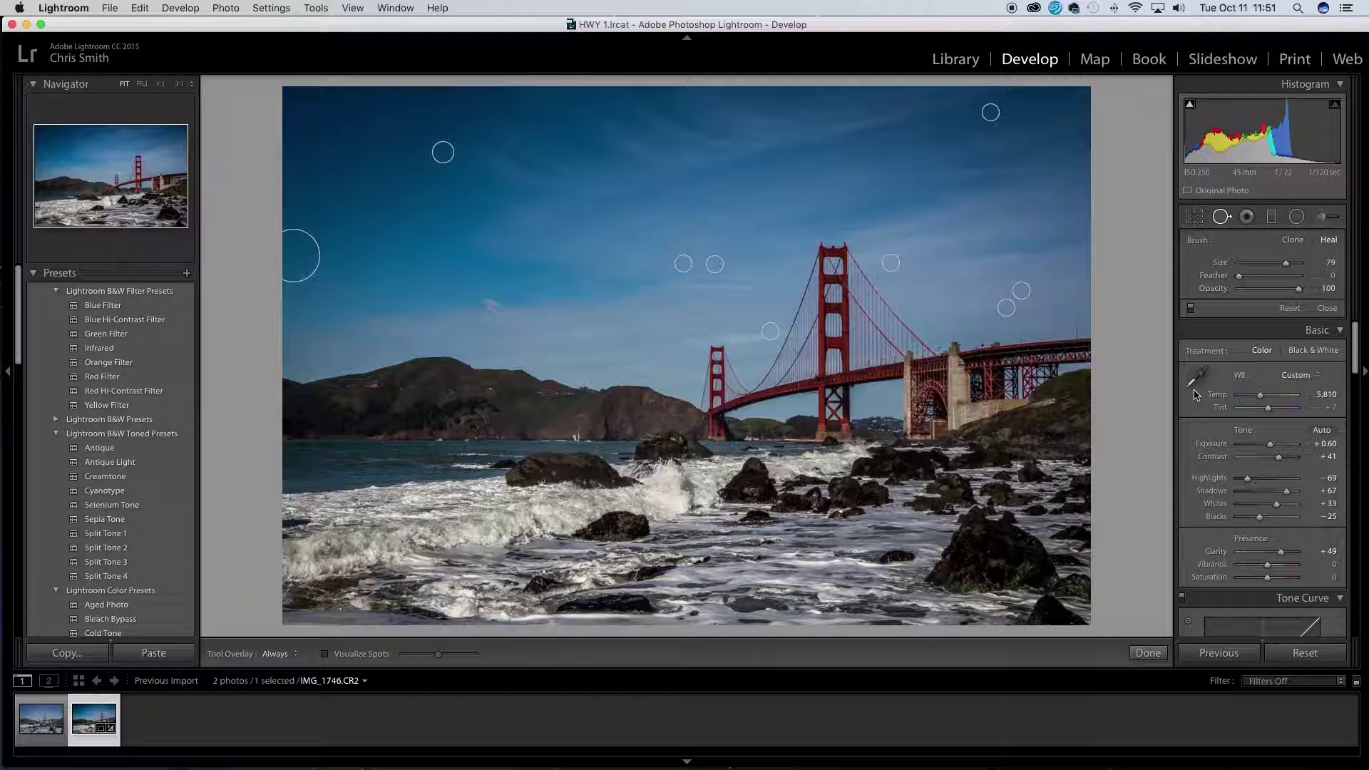
{"action": "scroll", "coordinate": [1182, 445], "scroll_direction": "down", "scroll_amount": 5}
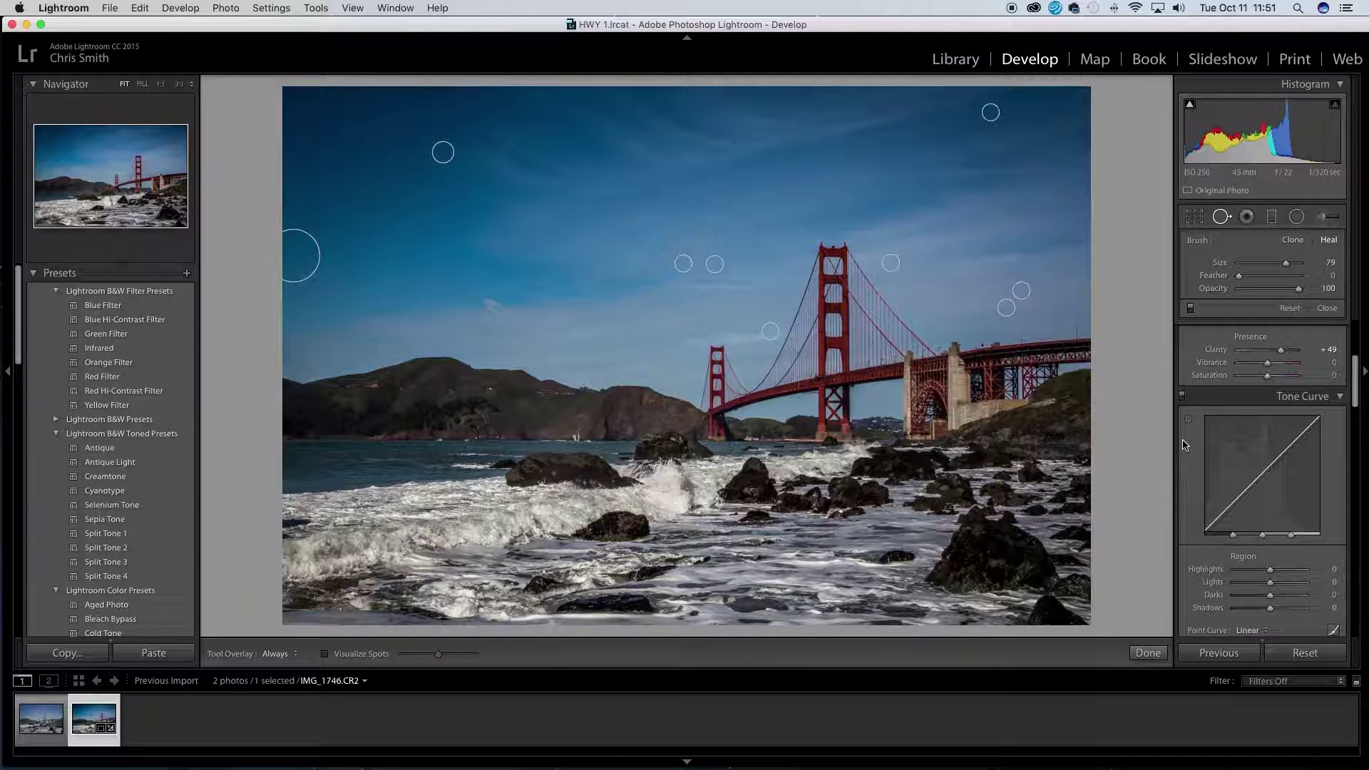
{"action": "scroll", "coordinate": [1182, 445], "scroll_direction": "up", "scroll_amount": 4}
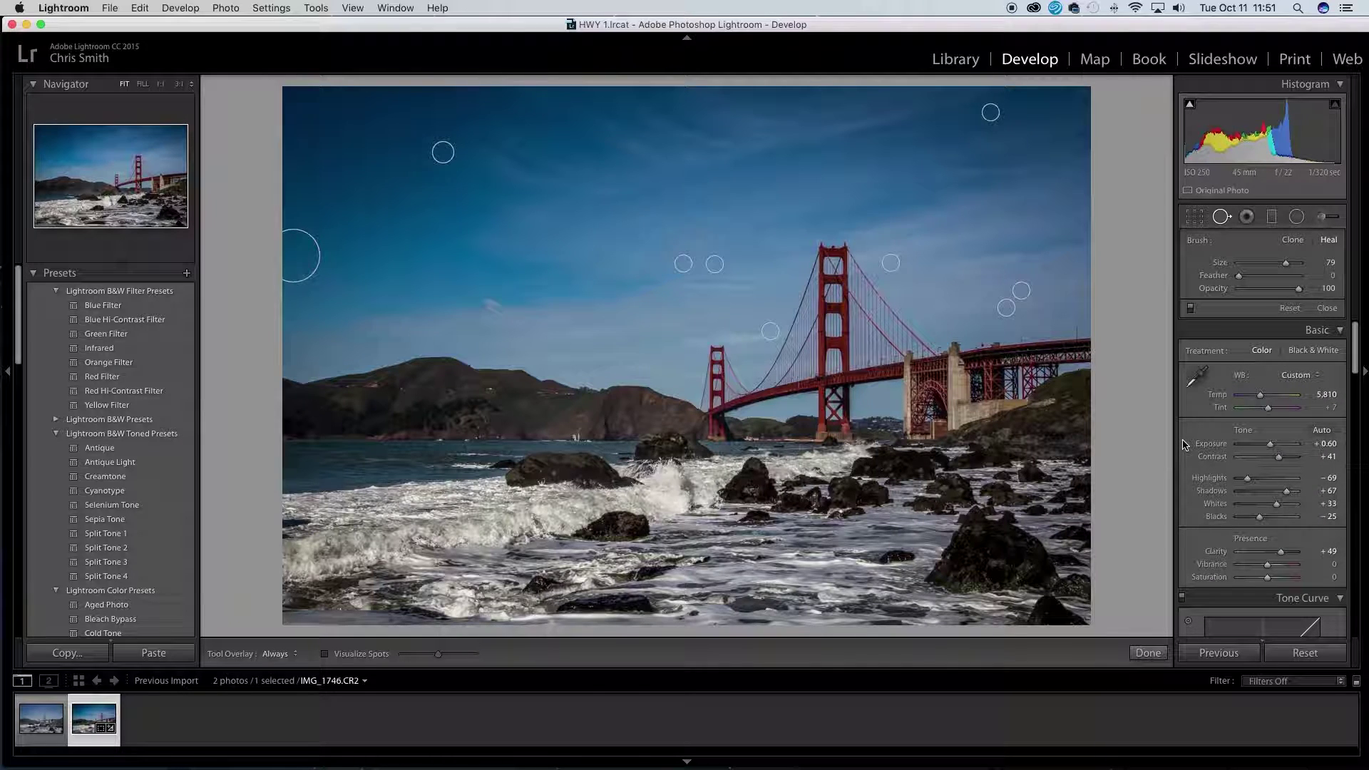